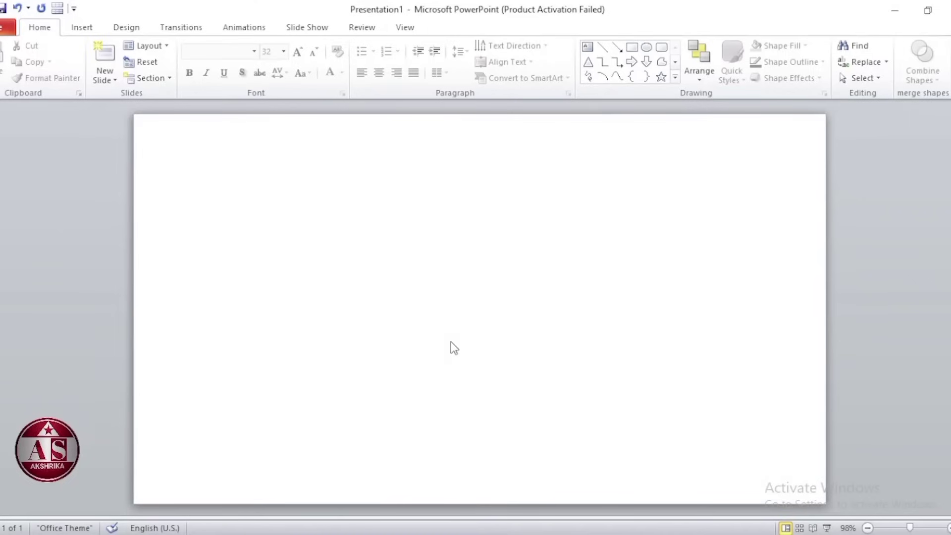
Give the blank slide a solid light blue background fill through Format Background.
{"action": "right_click", "coordinate": [452, 344]}
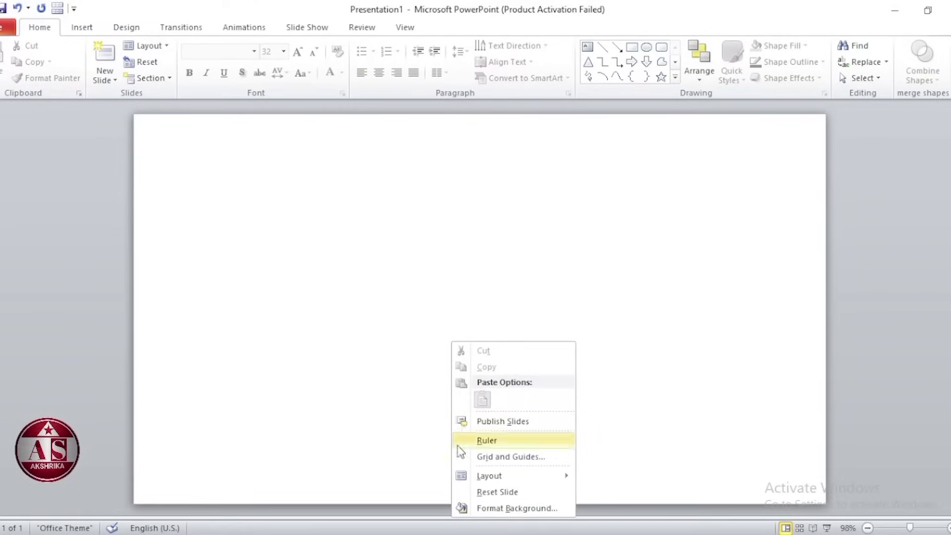
{"action": "left_click", "coordinate": [484, 509]}
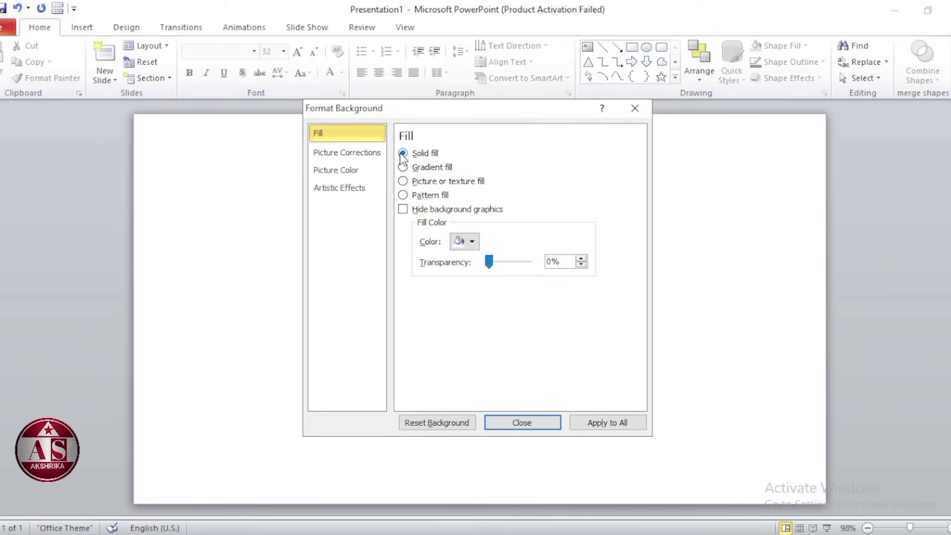
{"action": "left_click", "coordinate": [472, 245]}
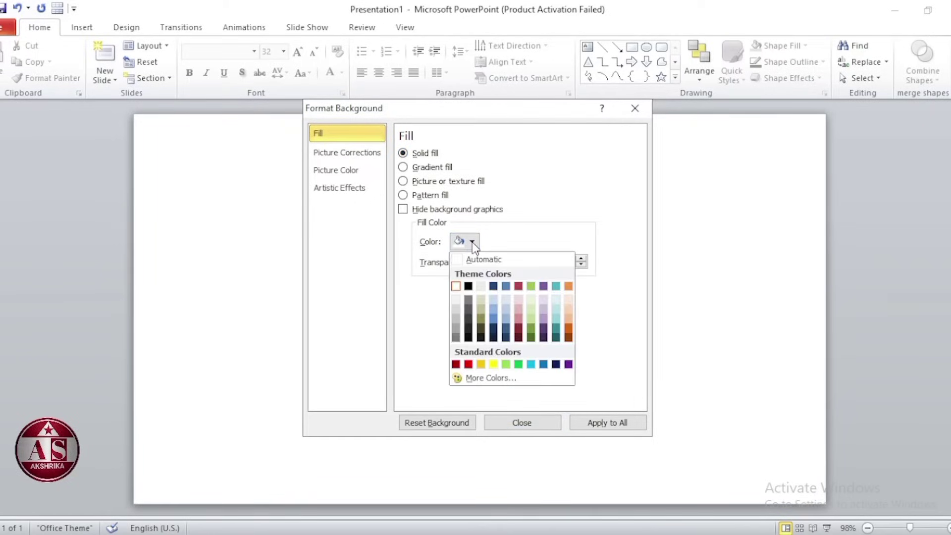
{"action": "left_click", "coordinate": [492, 309]}
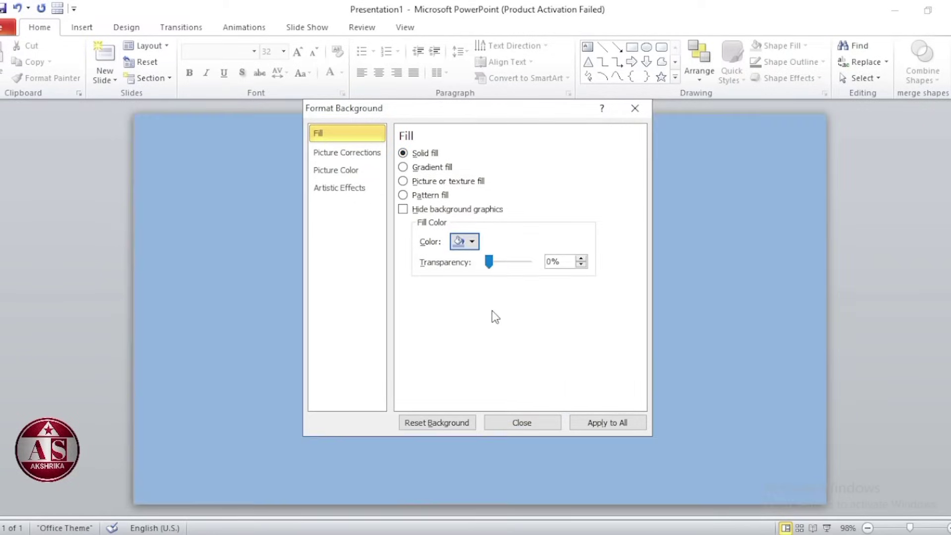
{"action": "left_click", "coordinate": [523, 423]}
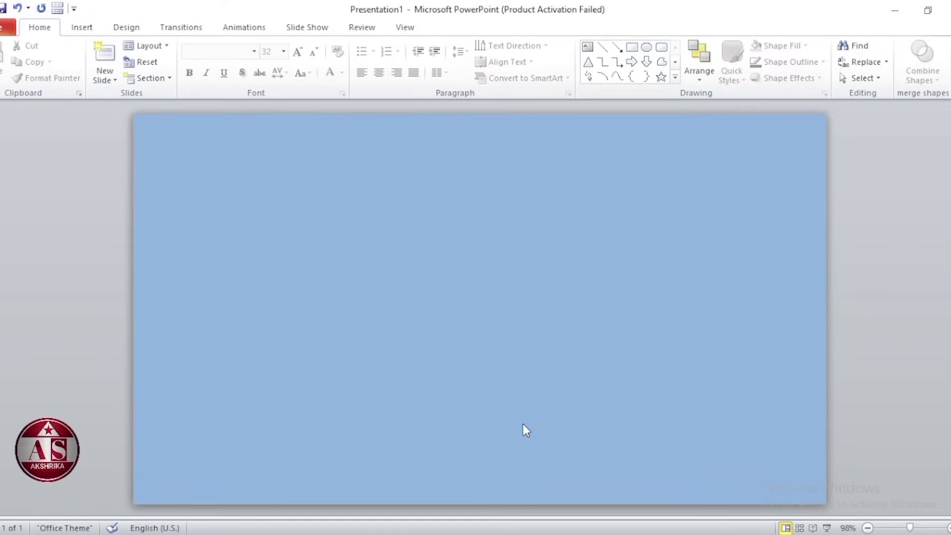
{"action": "left_click", "coordinate": [83, 28]}
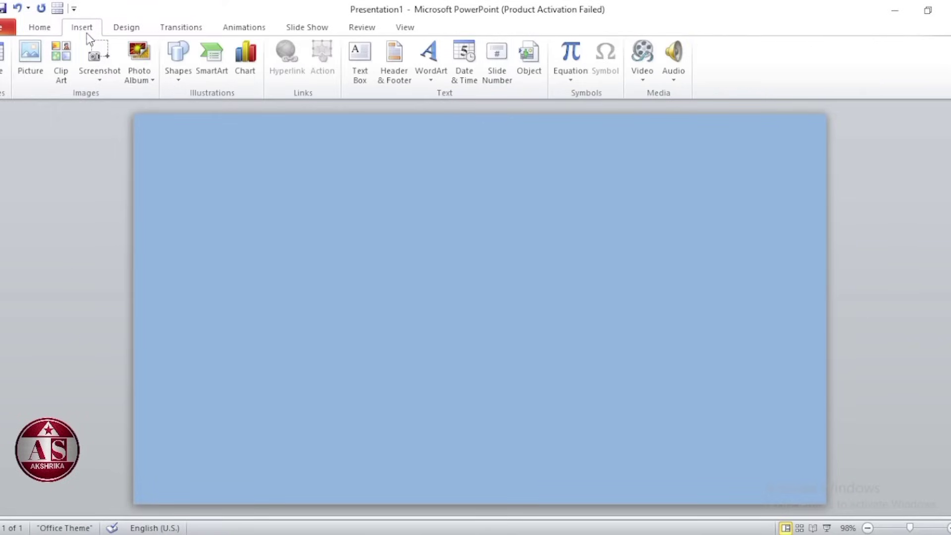
Draw an oval near the bottom of the slide with white fill and no outline.
{"action": "left_click", "coordinate": [179, 74]}
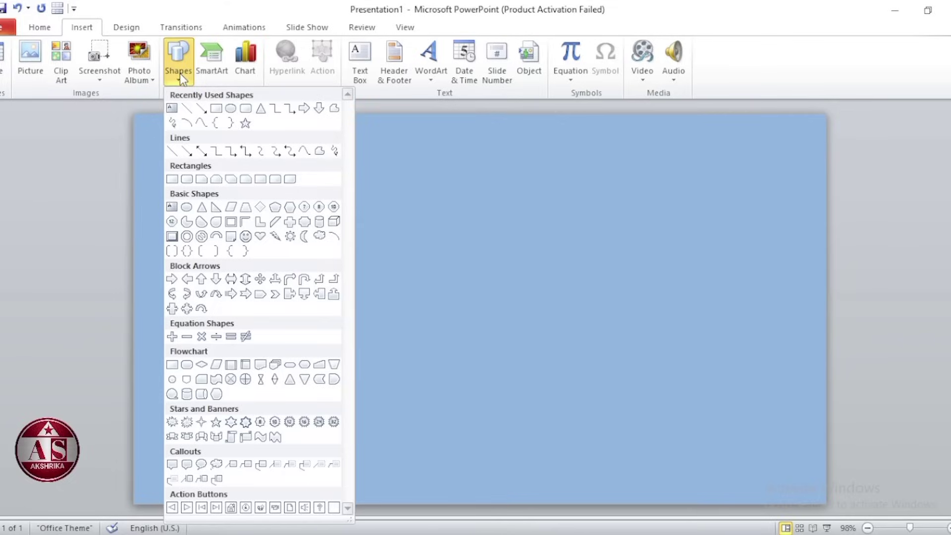
{"action": "left_click", "coordinate": [230, 110]}
{"action": "left_click_drag", "start_coordinate": [424, 358], "coordinate": [534, 456]}
{"action": "left_click", "coordinate": [454, 27]}
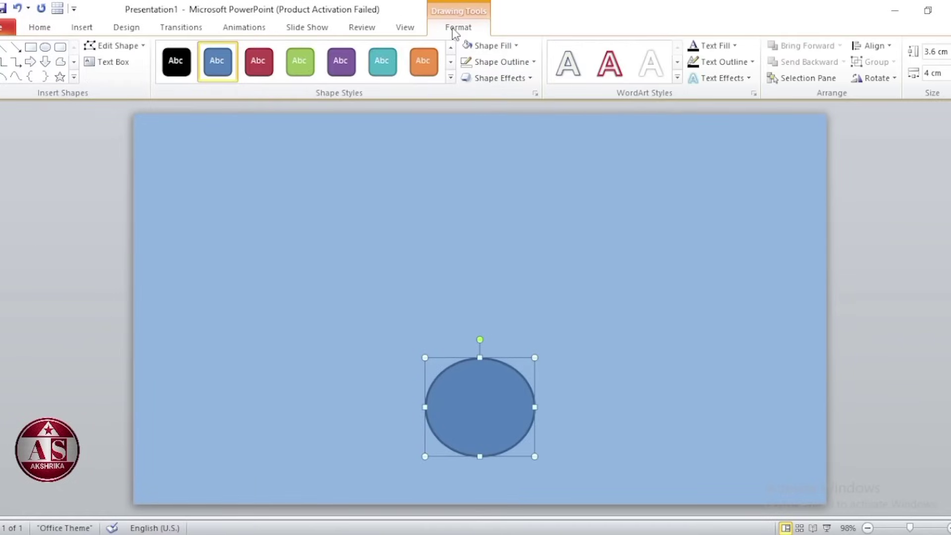
{"action": "left_click", "coordinate": [498, 47]}
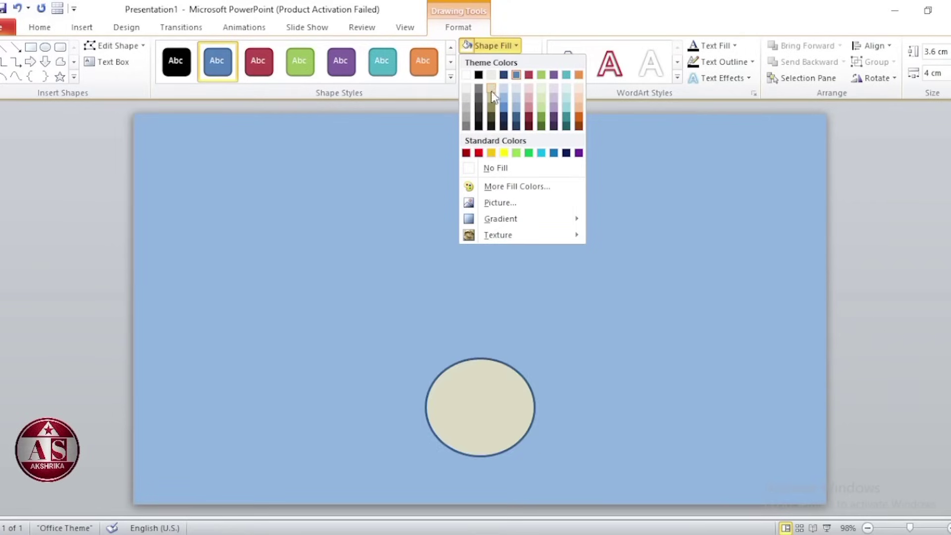
{"action": "left_click", "coordinate": [464, 73]}
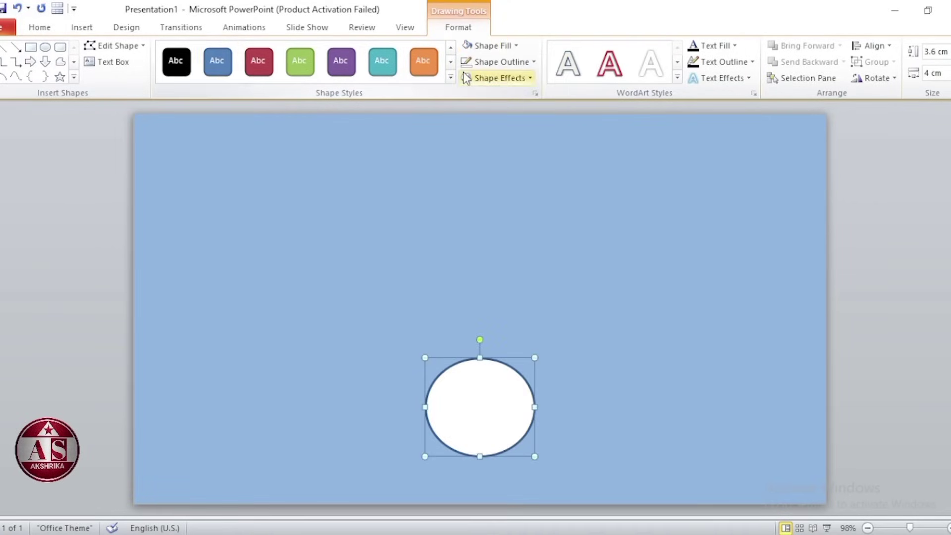
{"action": "left_click", "coordinate": [501, 63]}
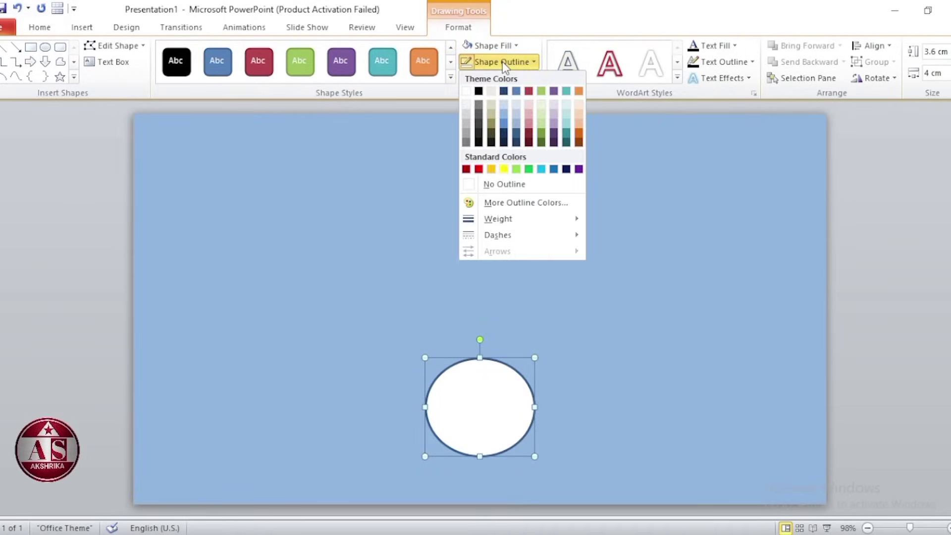
{"action": "left_click", "coordinate": [503, 184]}
Resize the oval to a 7 cm × 7 cm circle, centre it horizontally, and duplicate it.
{"action": "left_click", "coordinate": [933, 52]}
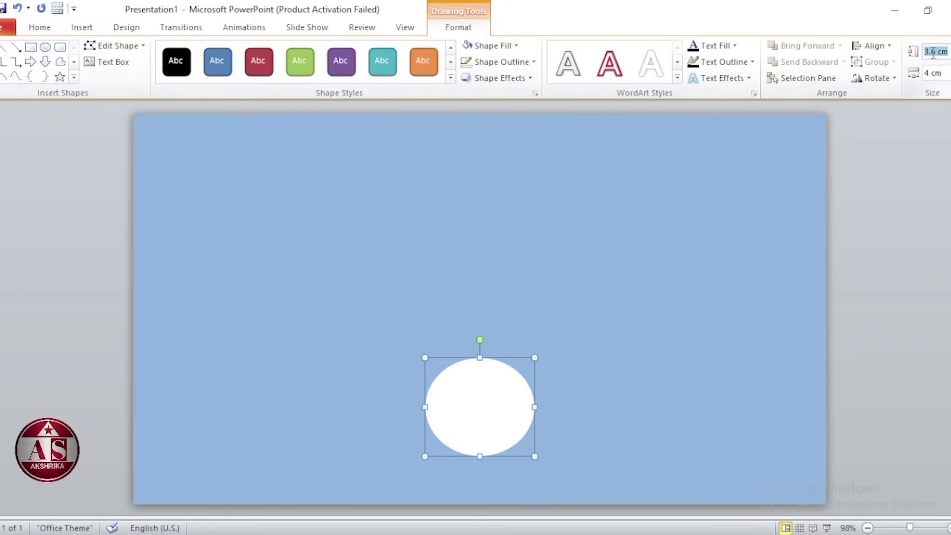
{"action": "type", "text": "7"}
{"action": "key", "text": "Return"}
{"action": "left_click", "coordinate": [934, 73]}
{"action": "type", "text": "7"}
{"action": "key", "text": "Return"}
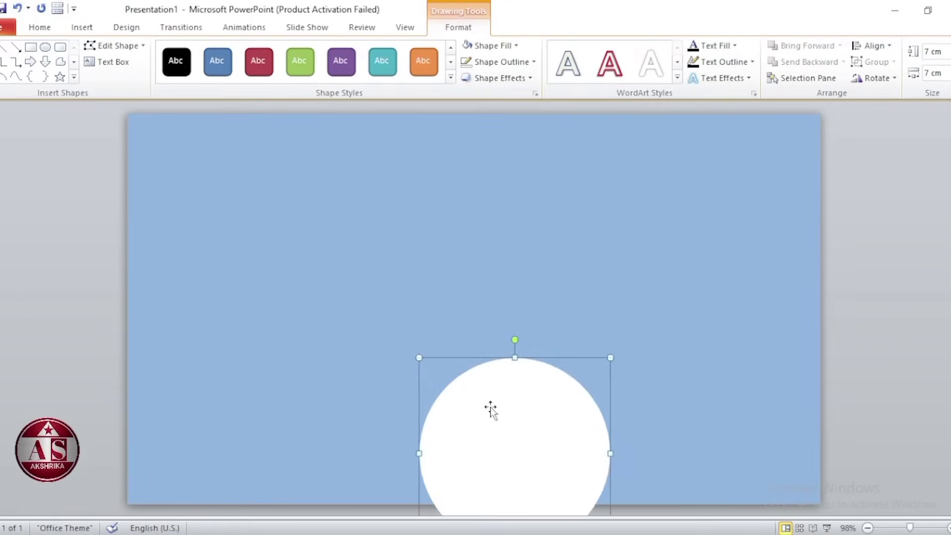
{"action": "left_click_drag", "start_coordinate": [490, 407], "coordinate": [468, 362]}
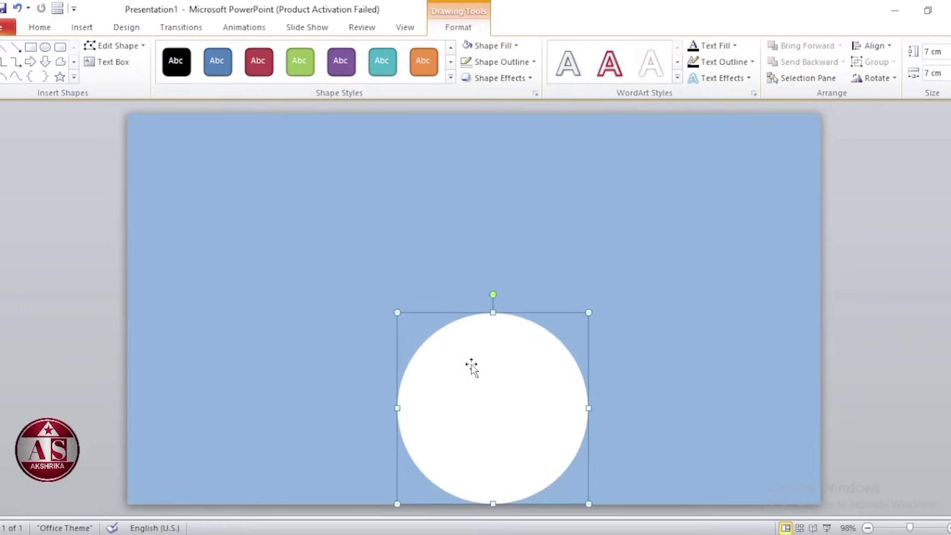
{"action": "left_click", "coordinate": [886, 48]}
{"action": "left_click", "coordinate": [891, 79]}
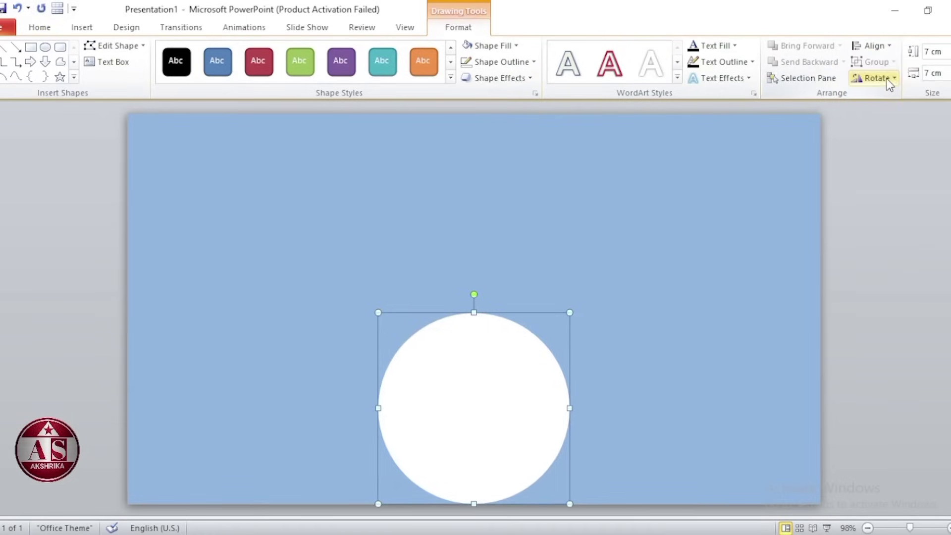
{"action": "key", "text": "ctrl+d"}
Shrink the duplicate to a 5 cm circle and place it on top of the big circle.
{"action": "left_click_drag", "start_coordinate": [512, 426], "coordinate": [615, 385]}
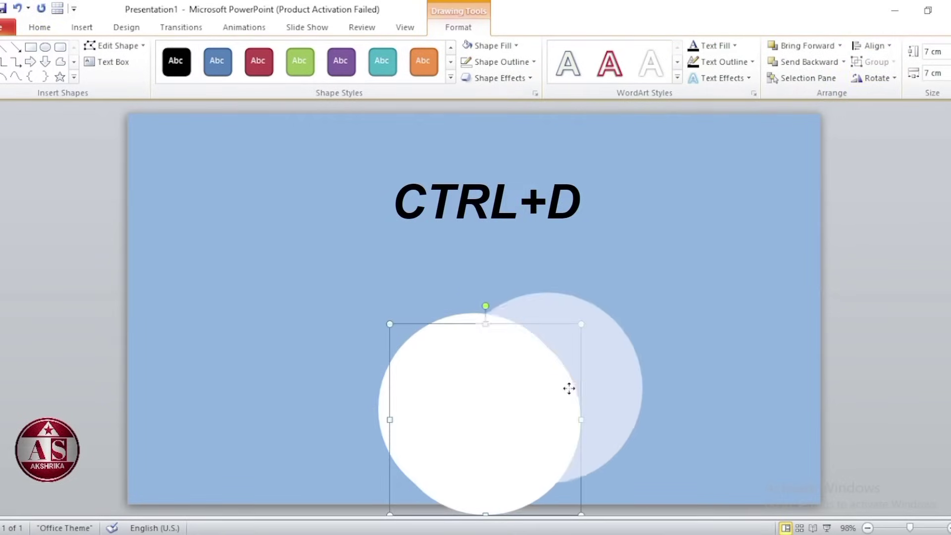
{"action": "left_click", "coordinate": [930, 52]}
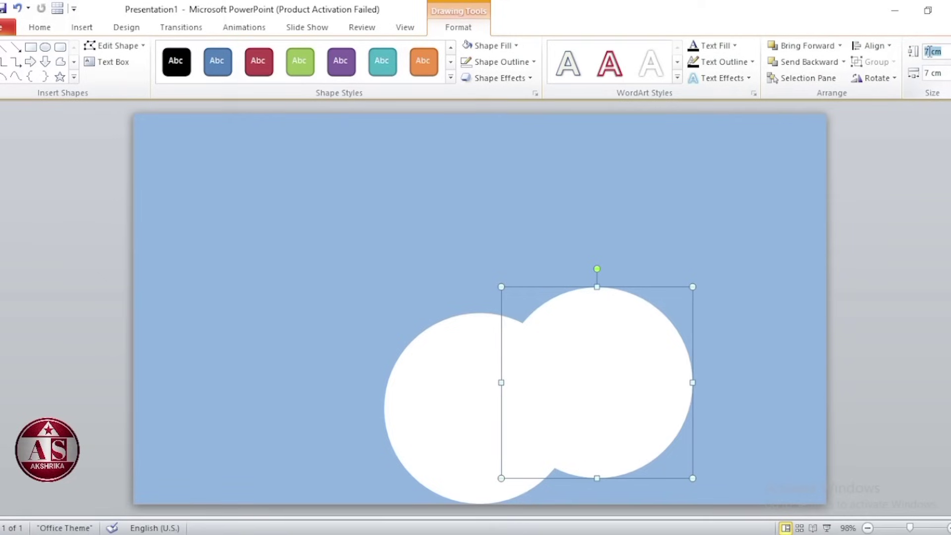
{"action": "type", "text": "5"}
{"action": "left_click", "coordinate": [929, 73]}
{"action": "type", "text": "5"}
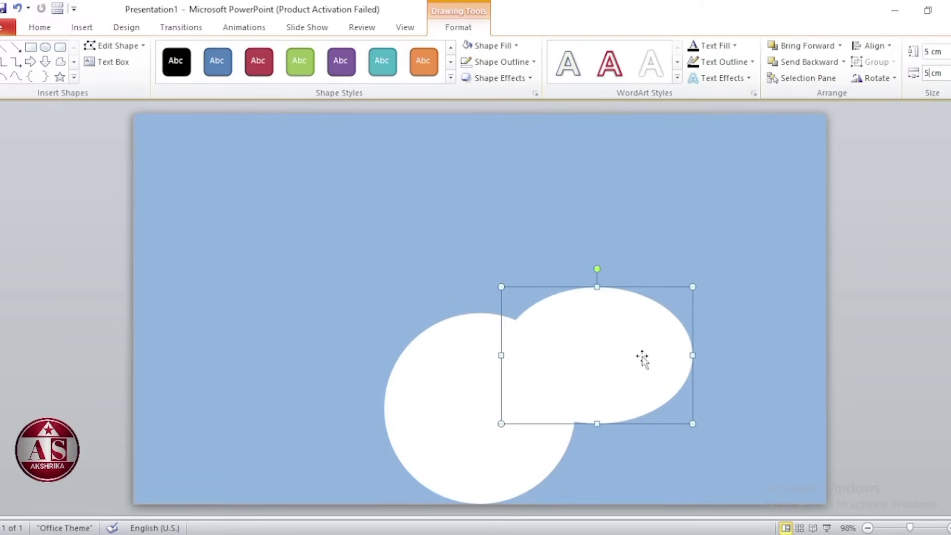
{"action": "key", "text": "Return"}
{"action": "left_click_drag", "start_coordinate": [585, 369], "coordinate": [484, 246]}
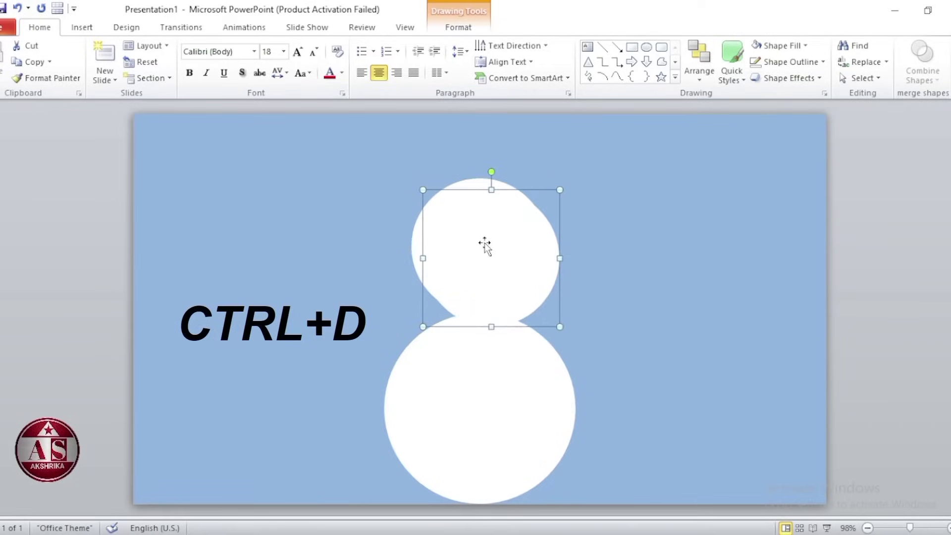
Duplicate the head circle and resize the copy to 5.2 cm × 5.2 cm.
{"action": "key", "text": "ctrl+d"}
{"action": "left_click", "coordinate": [458, 27]}
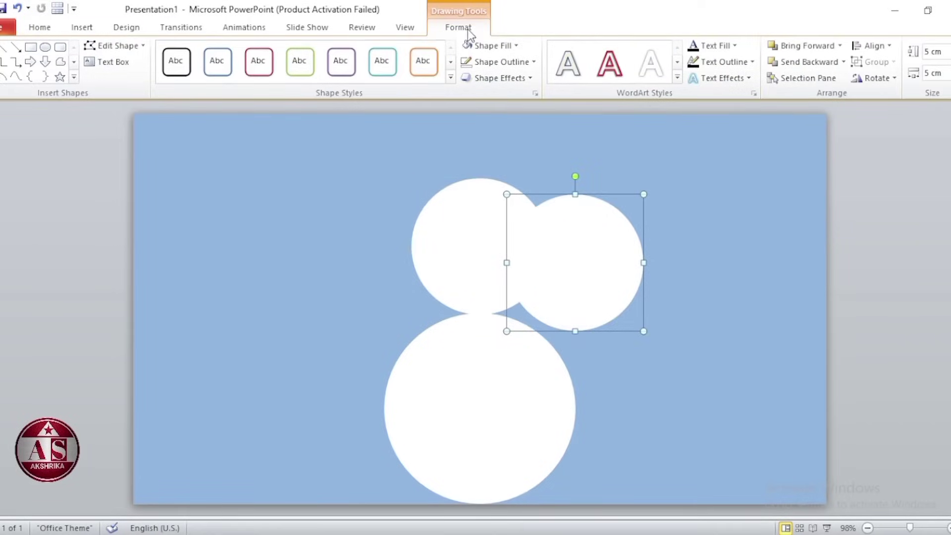
{"action": "left_click", "coordinate": [931, 51]}
{"action": "type", "text": "5.2"}
{"action": "left_click", "coordinate": [933, 73]}
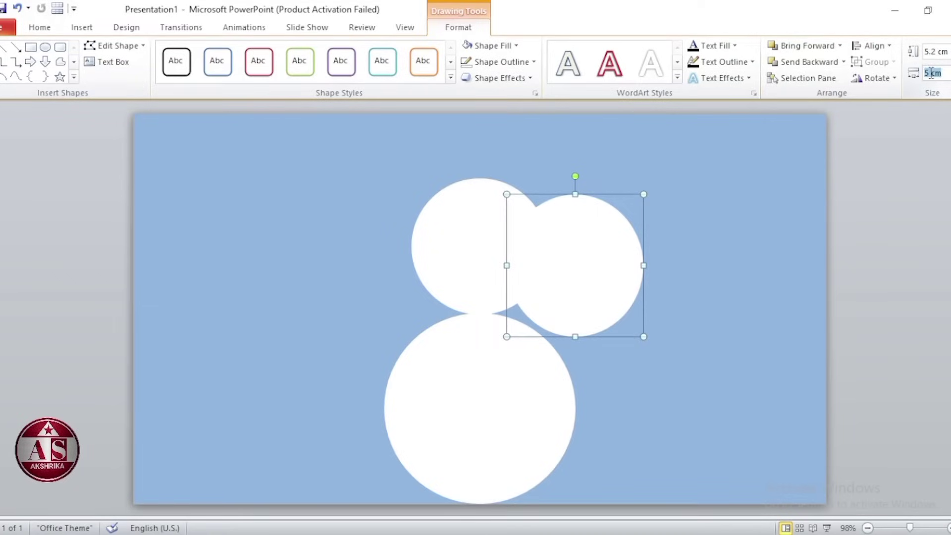
{"action": "type", "text": "5.2"}
{"action": "left_click", "coordinate": [595, 263]}
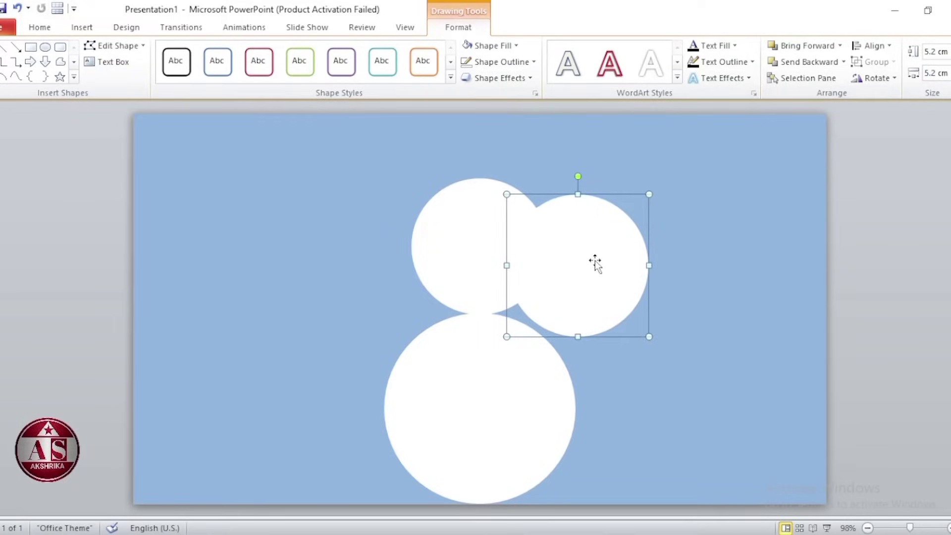
Fill the 5.2 cm copy red and move it over the head.
{"action": "left_click", "coordinate": [500, 46]}
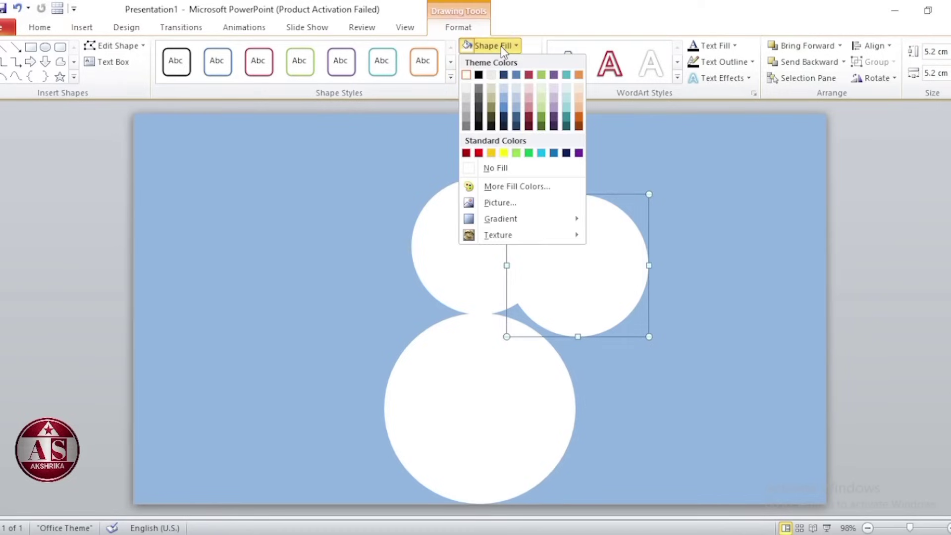
{"action": "left_click", "coordinate": [479, 153]}
{"action": "left_click_drag", "start_coordinate": [581, 261], "coordinate": [485, 234]}
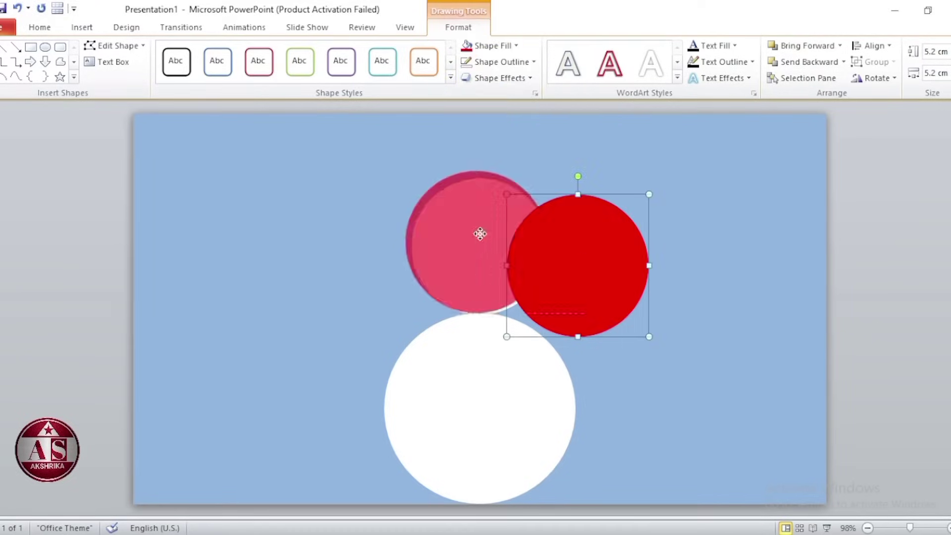
Duplicate the red circle, resize it to 4 cm × 4 cm, and centre it below the large red circle.
{"action": "key", "text": "ctrl+d"}
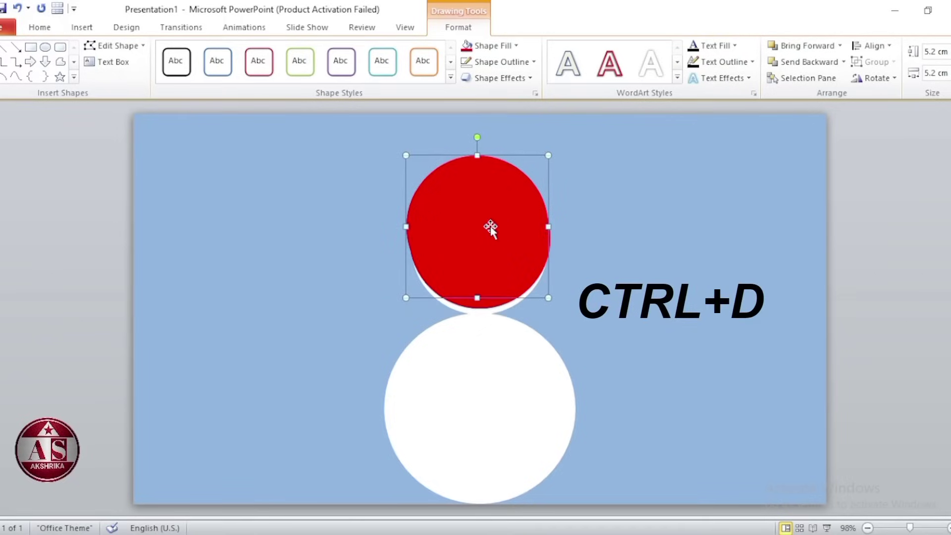
{"action": "left_click_drag", "start_coordinate": [490, 228], "coordinate": [579, 228]}
{"action": "left_click", "coordinate": [934, 52]}
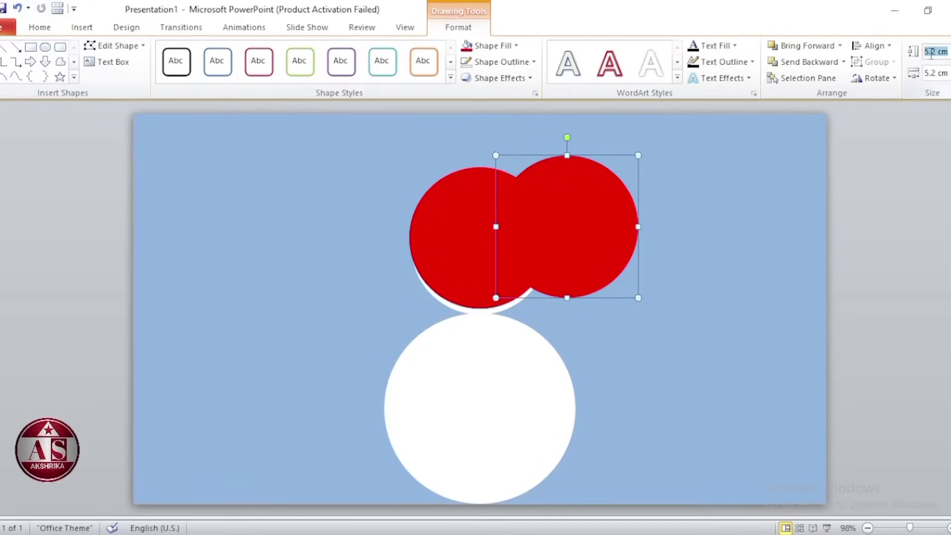
{"action": "type", "text": "4"}
{"action": "left_click", "coordinate": [933, 74]}
{"action": "type", "text": "4"}
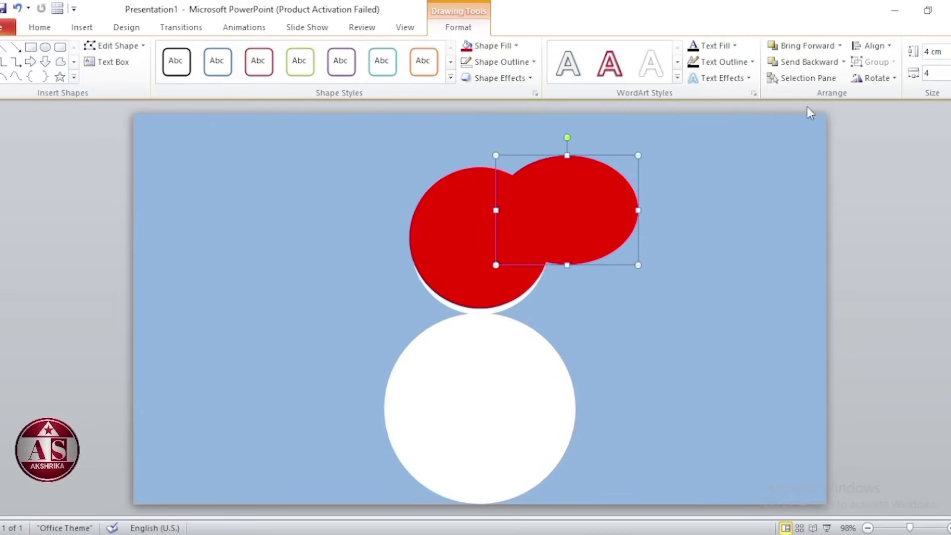
{"action": "left_click", "coordinate": [567, 215]}
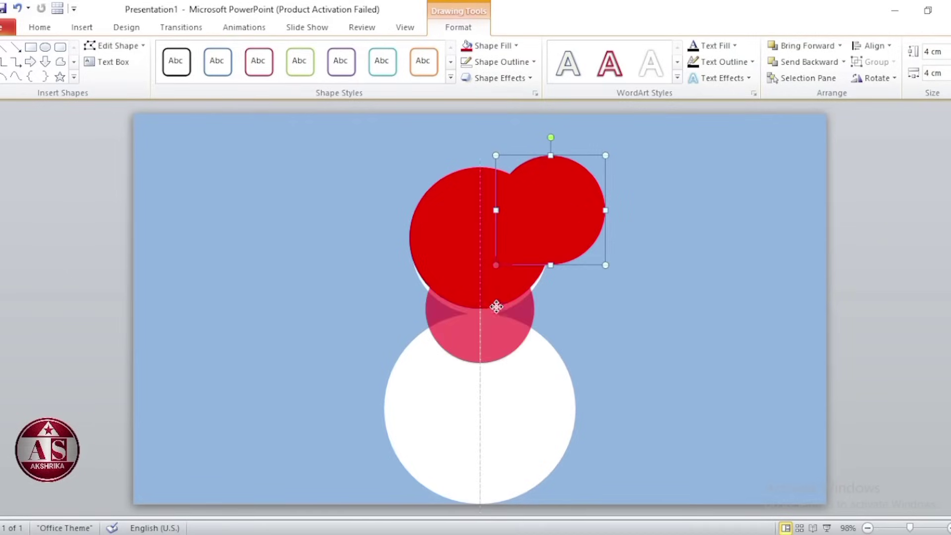
{"action": "left_click_drag", "start_coordinate": [567, 213], "coordinate": [496, 312]}
{"action": "left_click", "coordinate": [476, 149]}
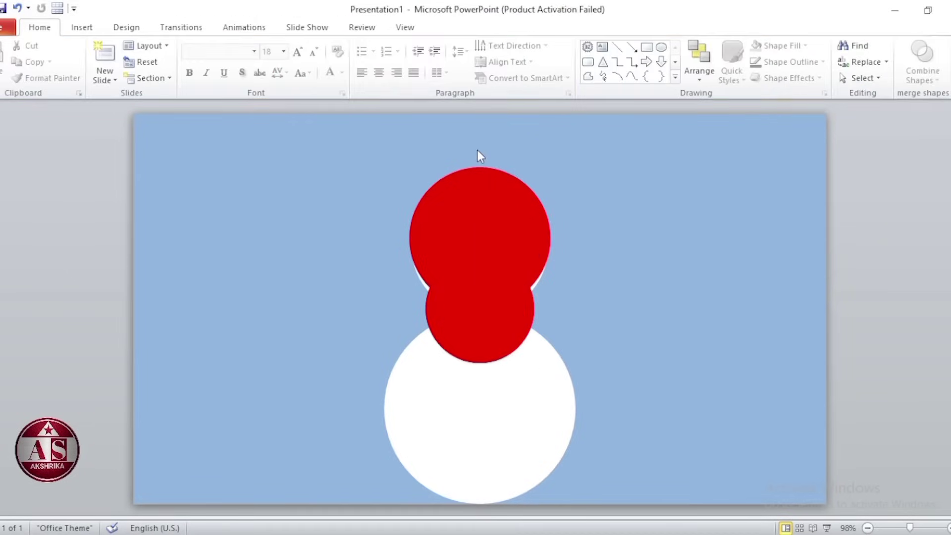
Draw a 32-point star beside the snowman with black fill and no outline.
{"action": "left_click", "coordinate": [79, 29]}
{"action": "left_click", "coordinate": [177, 64]}
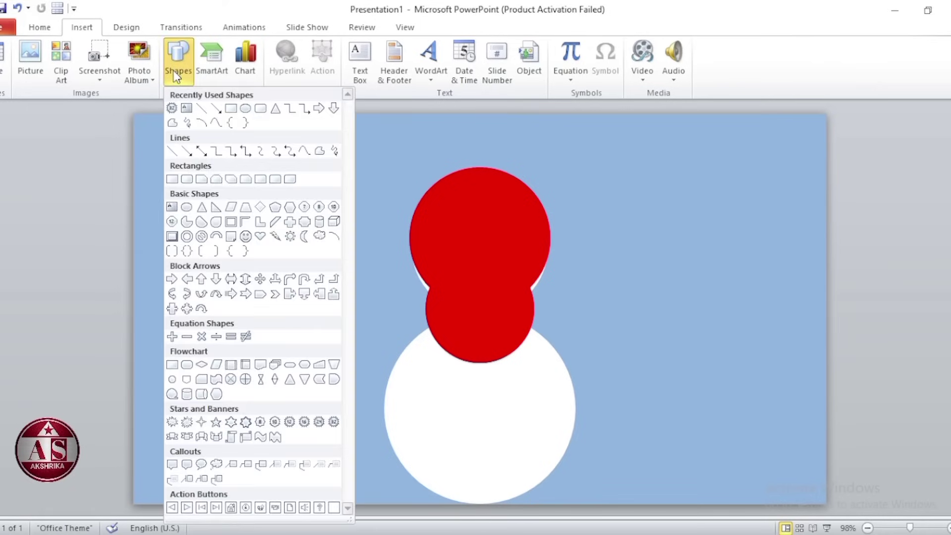
{"action": "left_click", "coordinate": [335, 421]}
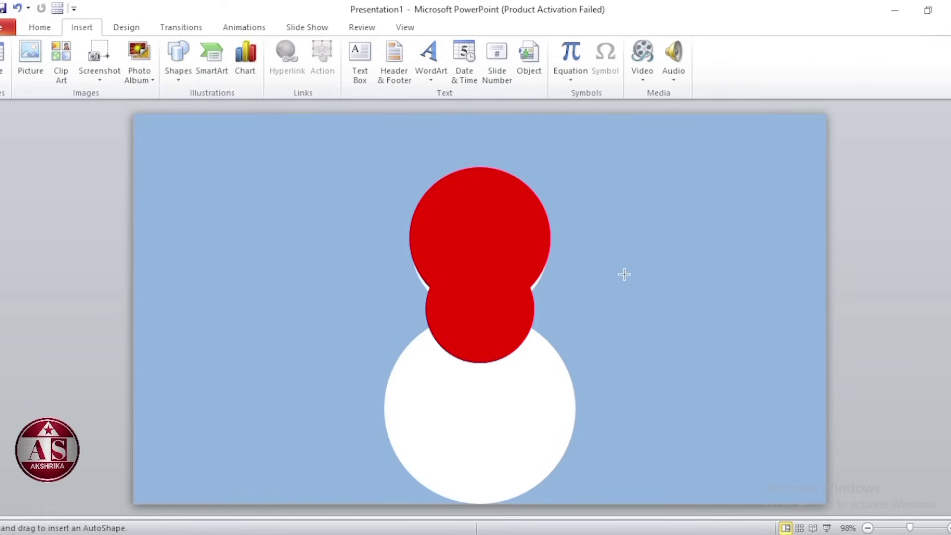
{"action": "left_click_drag", "start_coordinate": [653, 238], "coordinate": [736, 315]}
{"action": "left_click", "coordinate": [459, 26]}
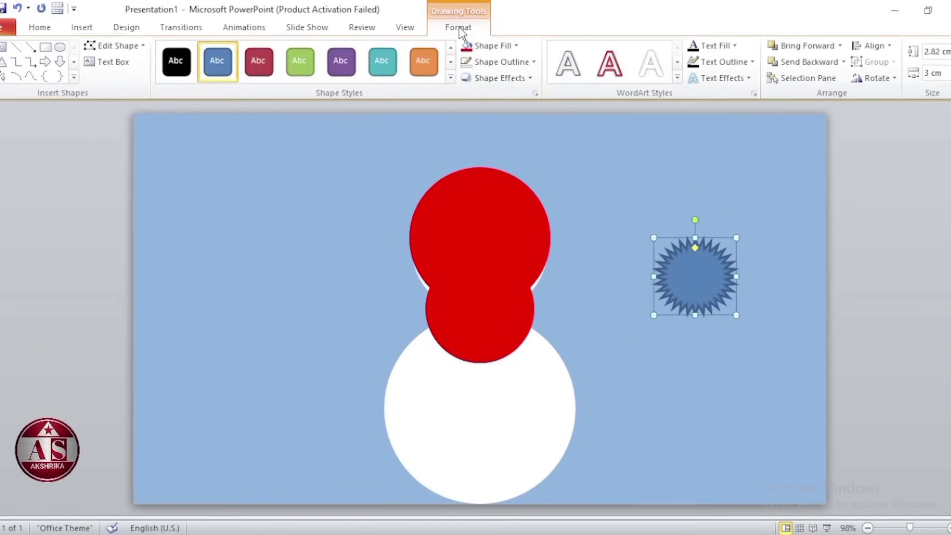
{"action": "left_click", "coordinate": [497, 44]}
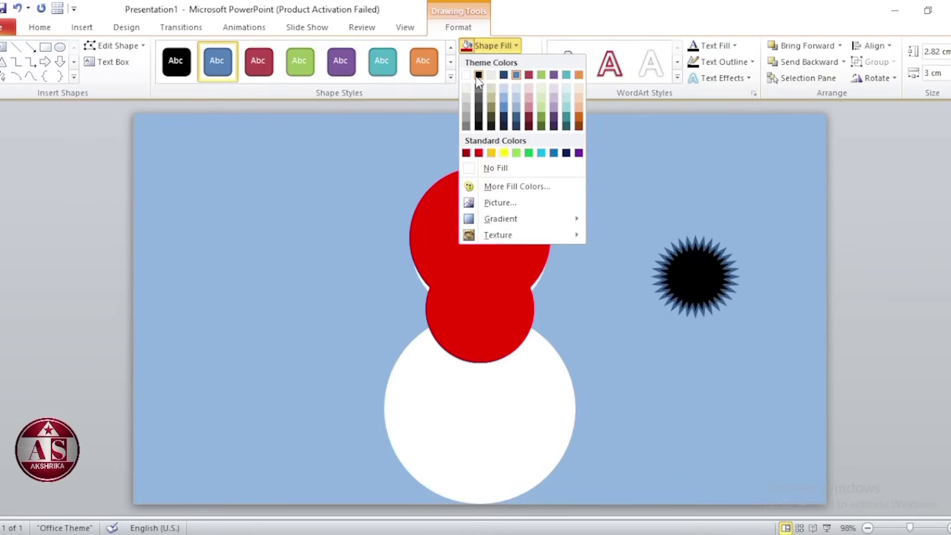
{"action": "left_click", "coordinate": [478, 74]}
{"action": "left_click", "coordinate": [502, 63]}
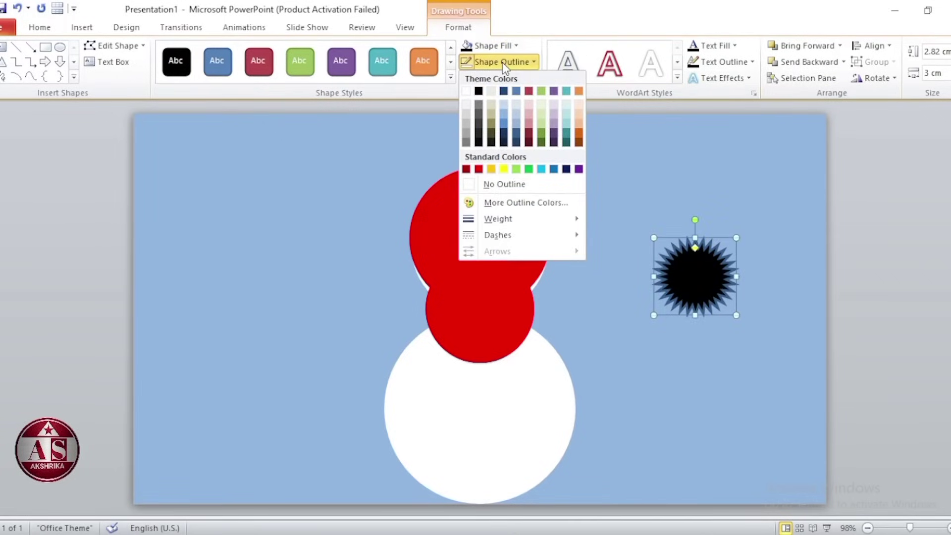
{"action": "left_click", "coordinate": [504, 185]}
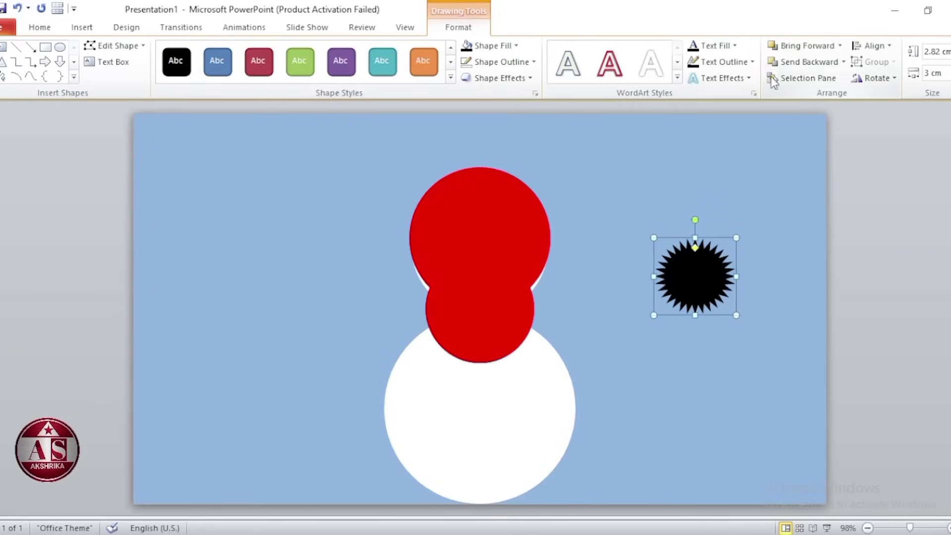
Resize the star to 2 cm × 2 cm and move it onto the top of the hat.
{"action": "left_click", "coordinate": [935, 51]}
{"action": "type", "text": "2"}
{"action": "key", "text": "Tab"}
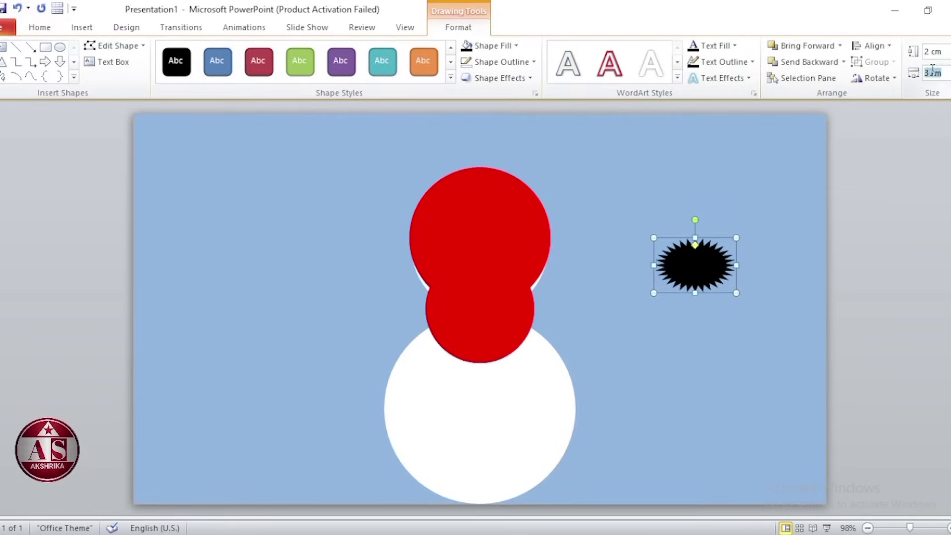
{"action": "type", "text": "2"}
{"action": "key", "text": "Return"}
{"action": "left_click_drag", "start_coordinate": [697, 270], "coordinate": [482, 157]}
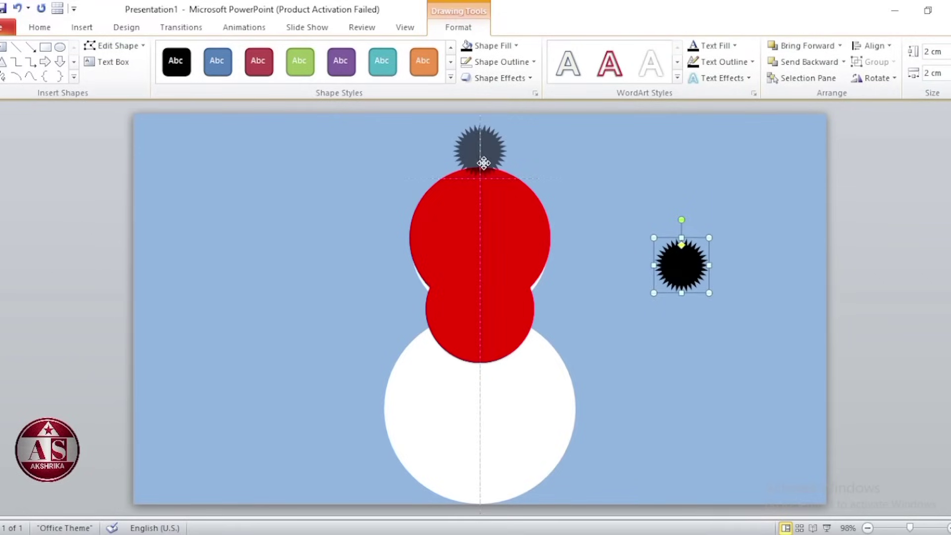
{"action": "key", "text": "ctrl+Down"}
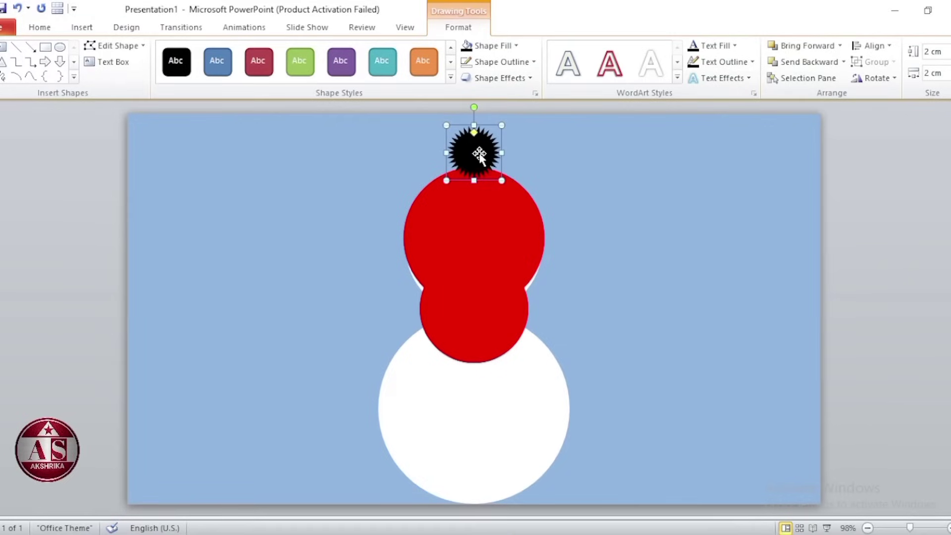
Group the star with both red circles, then group everything with the white circle.
{"action": "left_click", "coordinate": [483, 218], "text": "ctrl"}
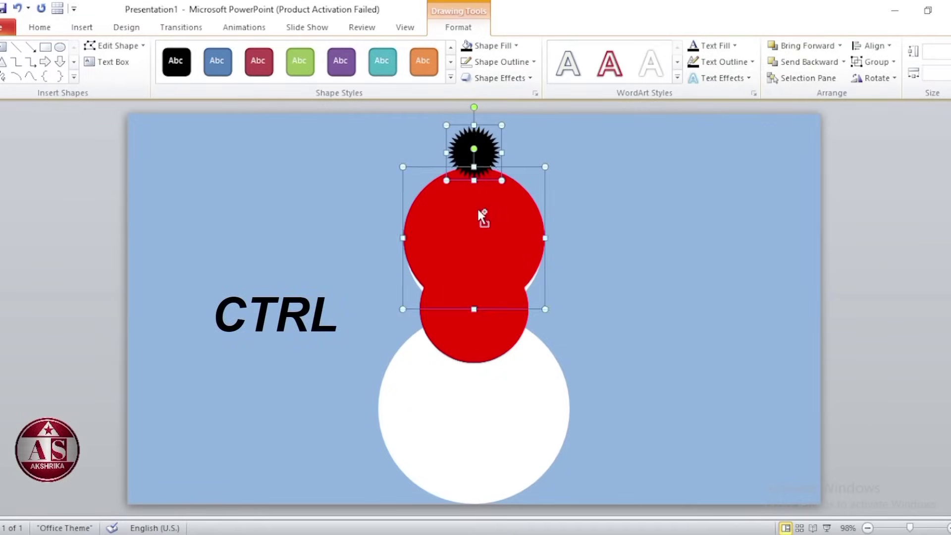
{"action": "left_click", "coordinate": [480, 337], "text": "ctrl"}
{"action": "key", "text": "ctrl+g"}
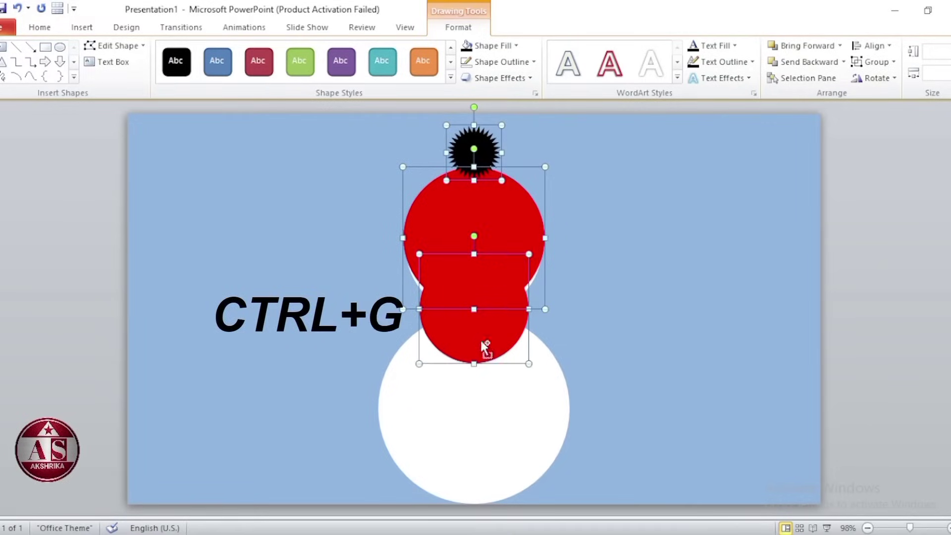
{"action": "key", "text": "ctrl+g"}
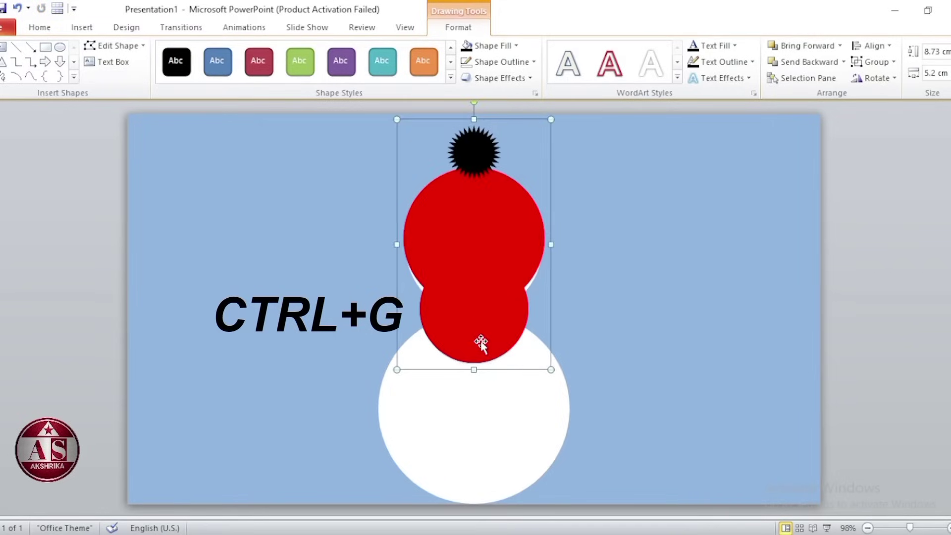
{"action": "key", "text": "ctrl+a"}
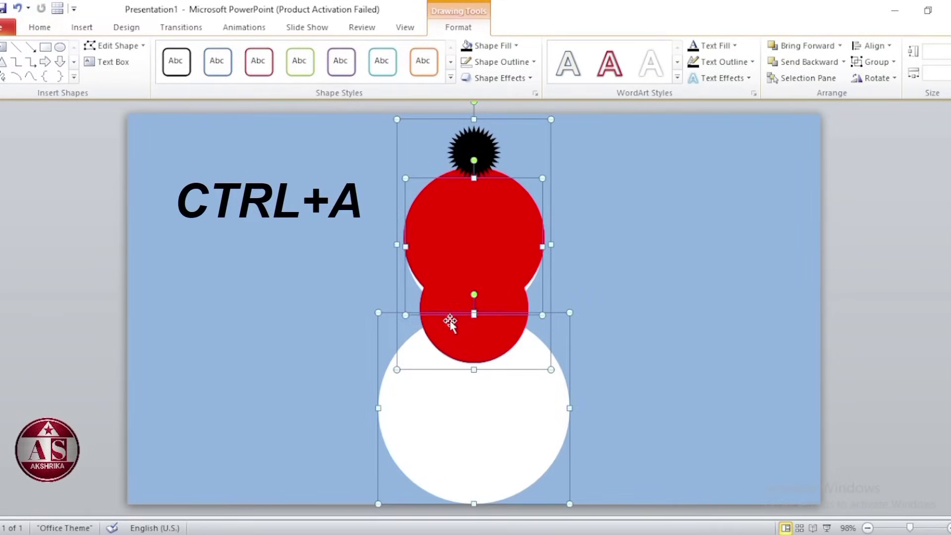
{"action": "key", "text": "ctrl+g"}
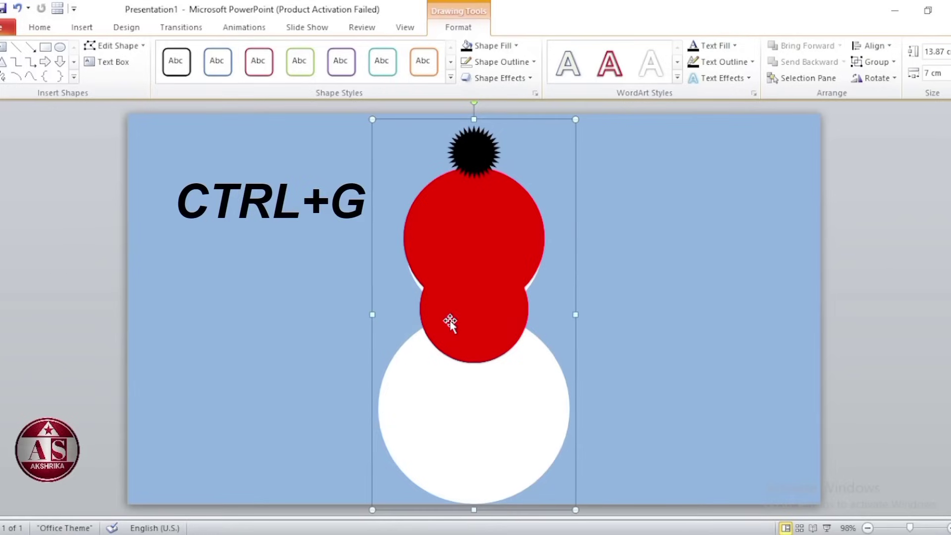
Open Format Shape for the grouped snowman and move the pane aside.
{"action": "right_click", "coordinate": [450, 323]}
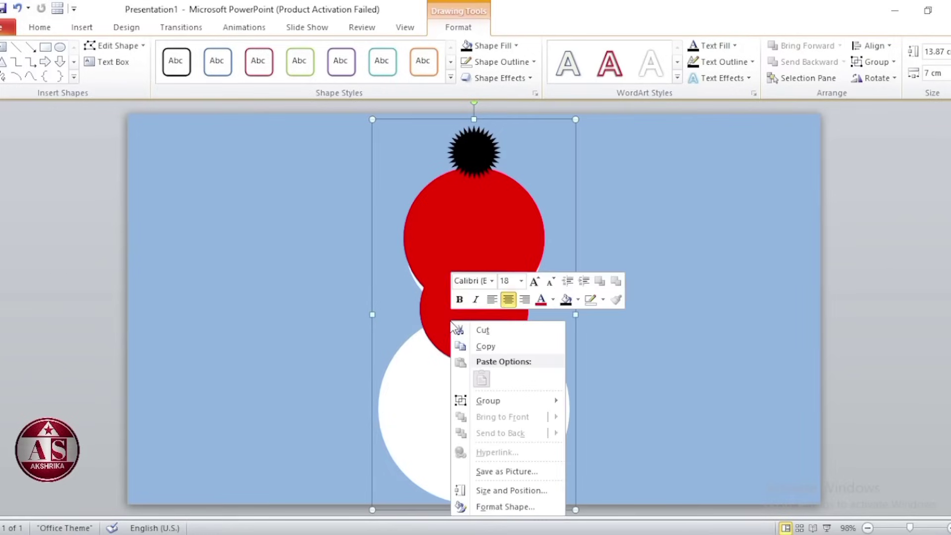
{"action": "left_click", "coordinate": [485, 506]}
{"action": "left_click_drag", "start_coordinate": [352, 108], "coordinate": [747, 121]}
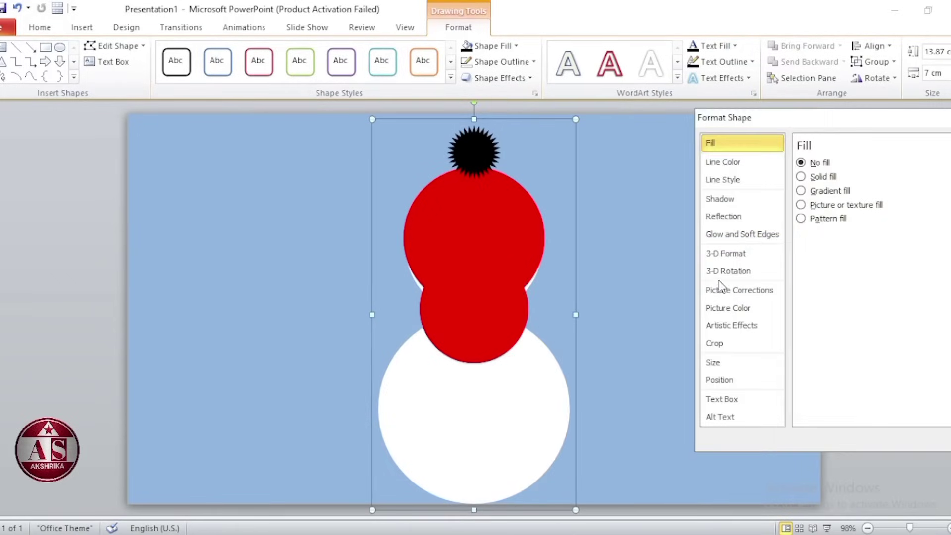
Tilt the snowman group to 325° X rotation.
{"action": "left_click", "coordinate": [726, 272]}
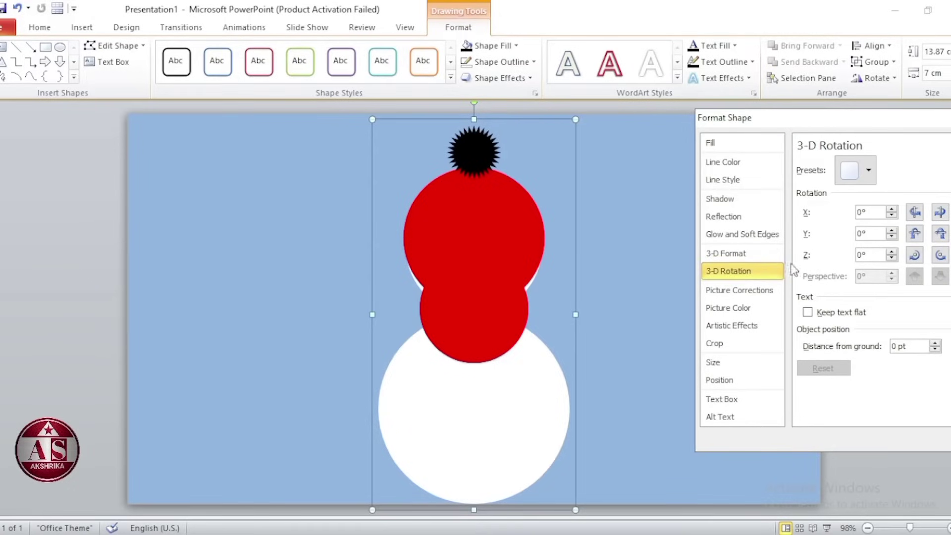
{"action": "left_click", "coordinate": [914, 212]}
{"action": "left_click", "coordinate": [915, 212]}
{"action": "left_click", "coordinate": [915, 212]}
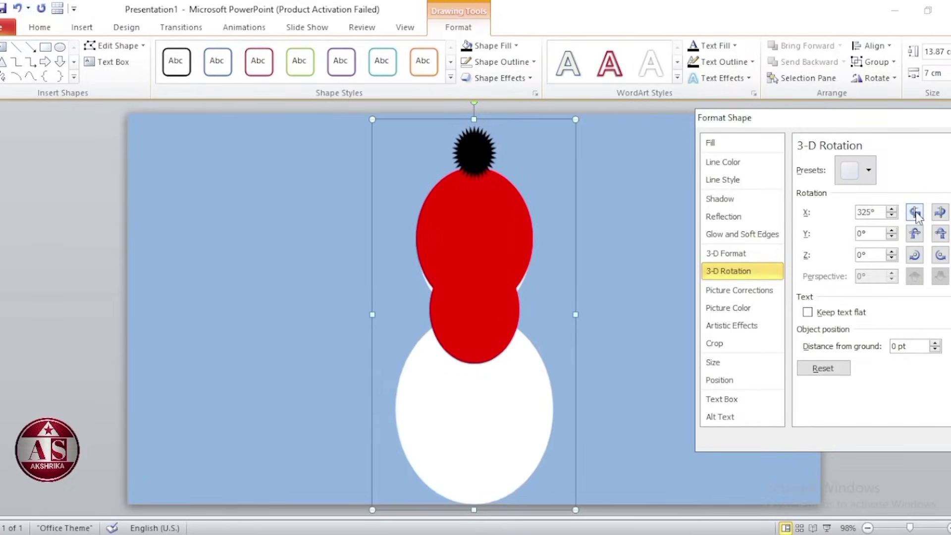
Give the white bottom ellipse a Circle top bevel of 99 pt × 99 pt.
{"action": "left_click", "coordinate": [503, 436]}
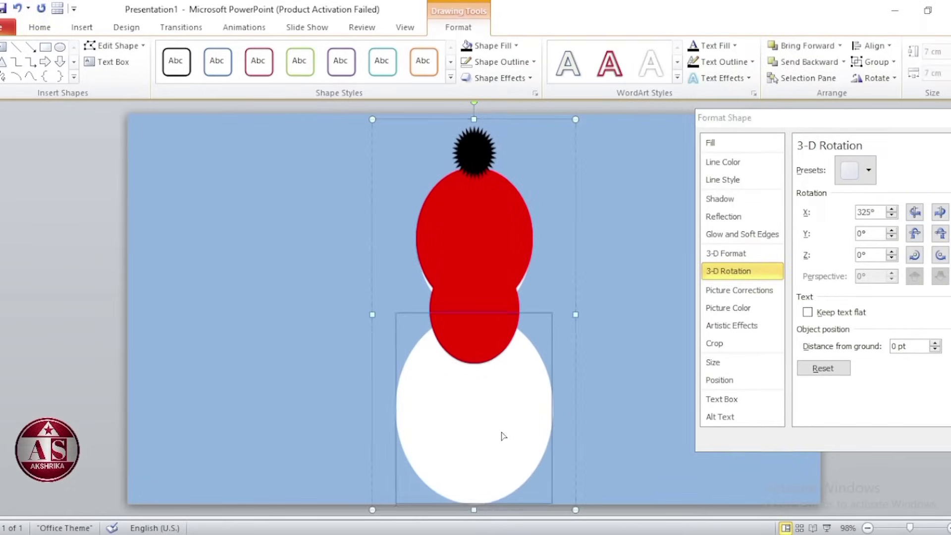
{"action": "left_click", "coordinate": [737, 255]}
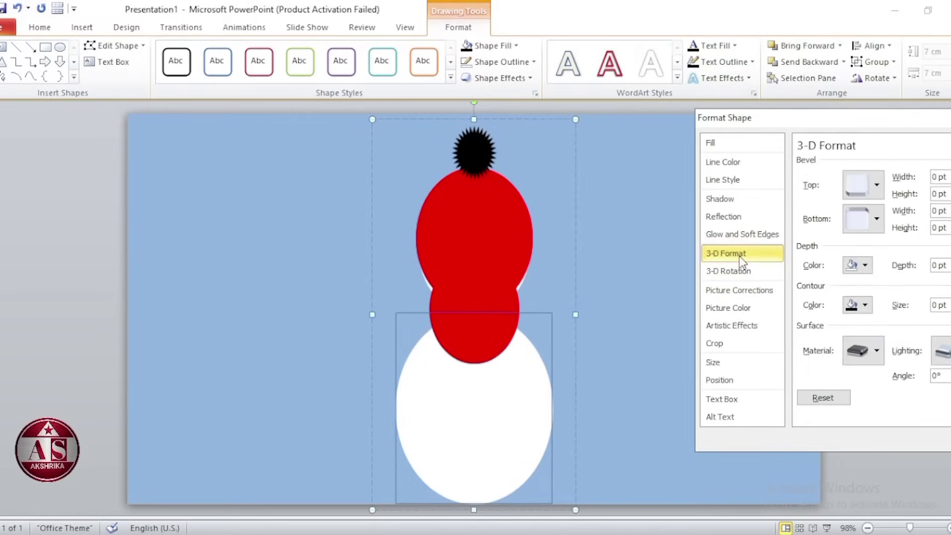
{"action": "left_click", "coordinate": [875, 187]}
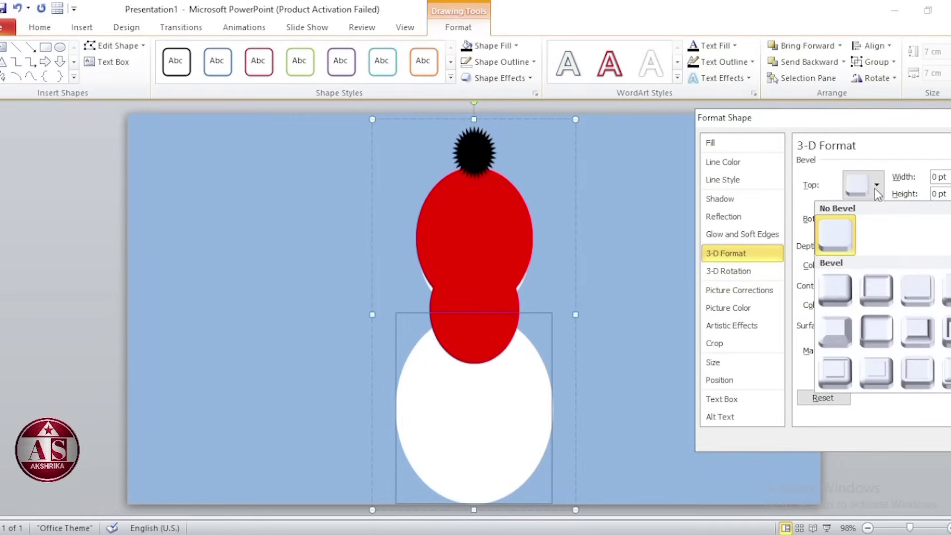
{"action": "left_click", "coordinate": [836, 292]}
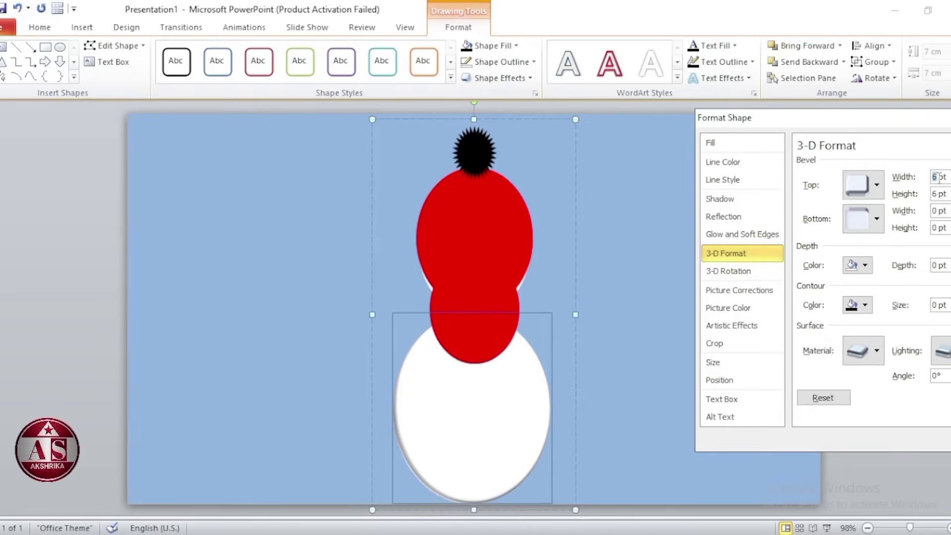
{"action": "type", "text": "99"}
{"action": "double_click", "coordinate": [935, 194]}
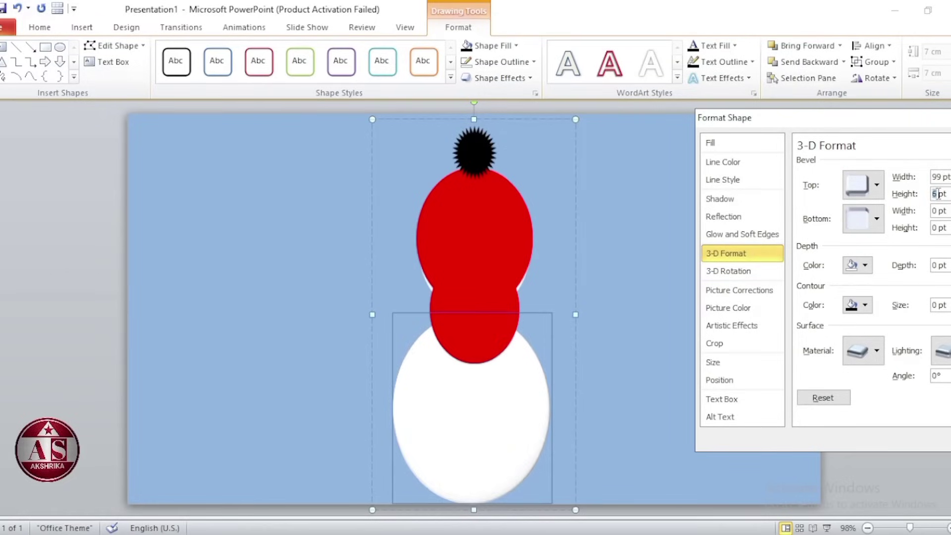
{"action": "type", "text": "99"}
{"action": "key", "text": "Return"}
Add a Circle bottom bevel of 99 pt × 99 pt to the white bottom ellipse.
{"action": "left_click", "coordinate": [876, 219]}
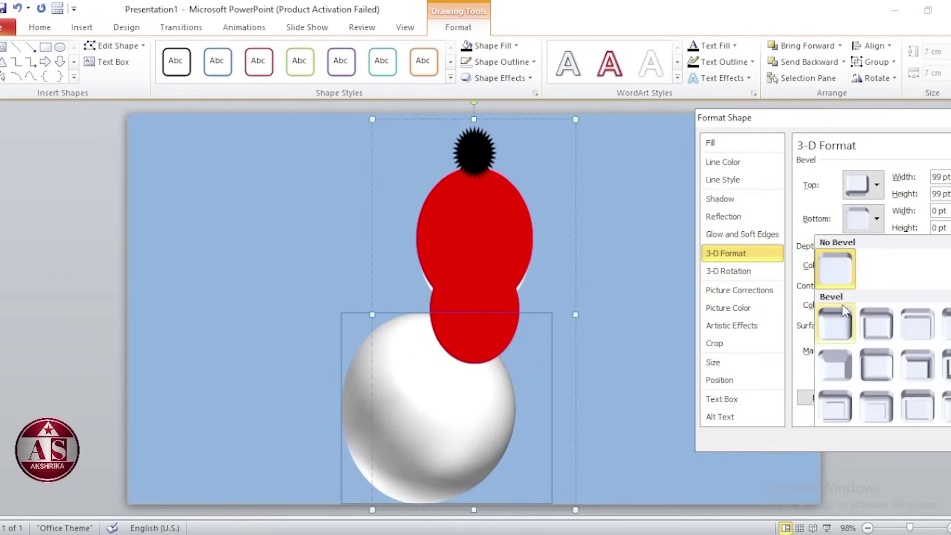
{"action": "left_click", "coordinate": [836, 319]}
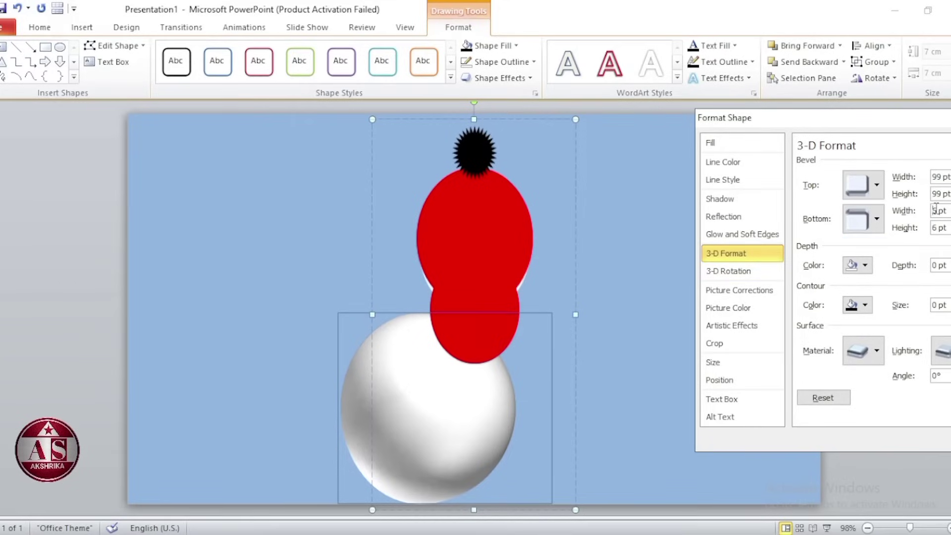
{"action": "type", "text": "99"}
{"action": "double_click", "coordinate": [933, 227]}
{"action": "type", "text": "99"}
{"action": "key", "text": "Return"}
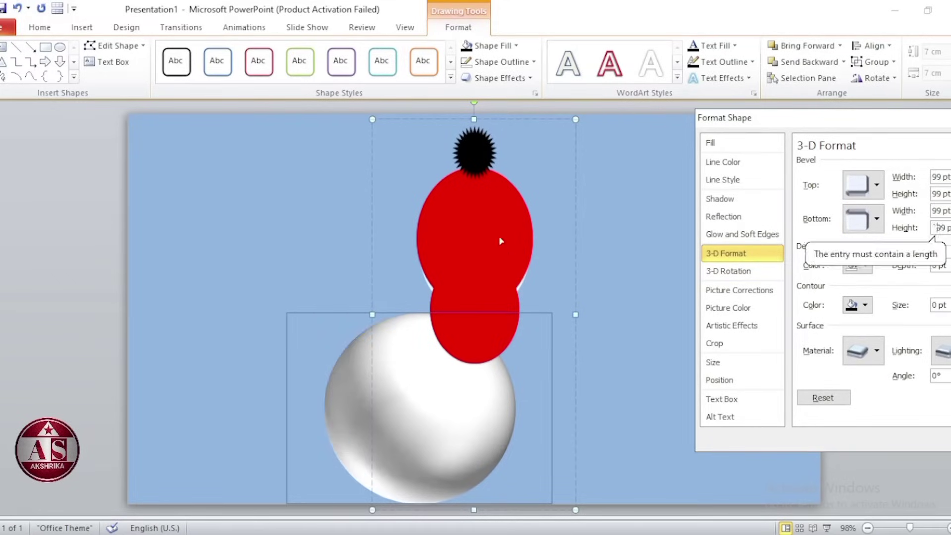
{"action": "left_click", "coordinate": [478, 223]}
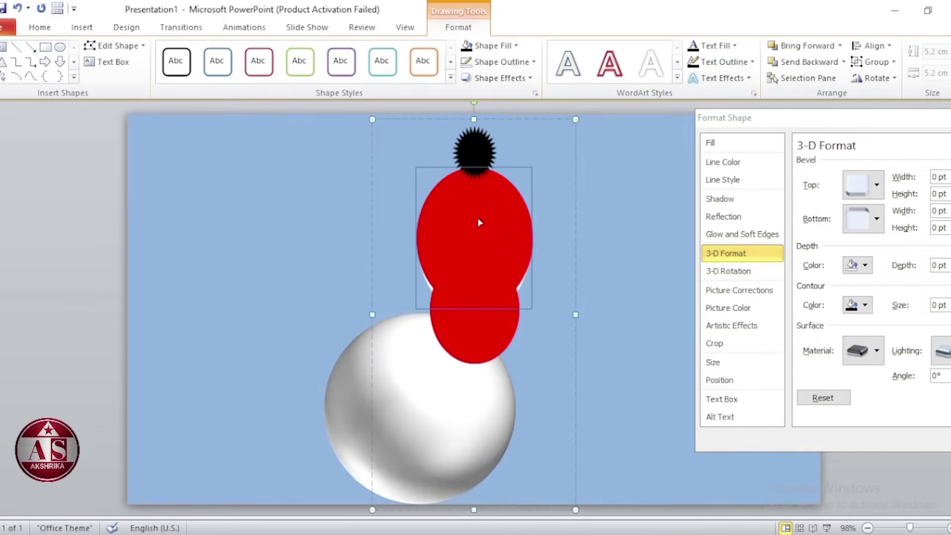
Give the red hat circle a Circle top bevel of 74 pt × 74 pt.
{"action": "left_click", "coordinate": [872, 185]}
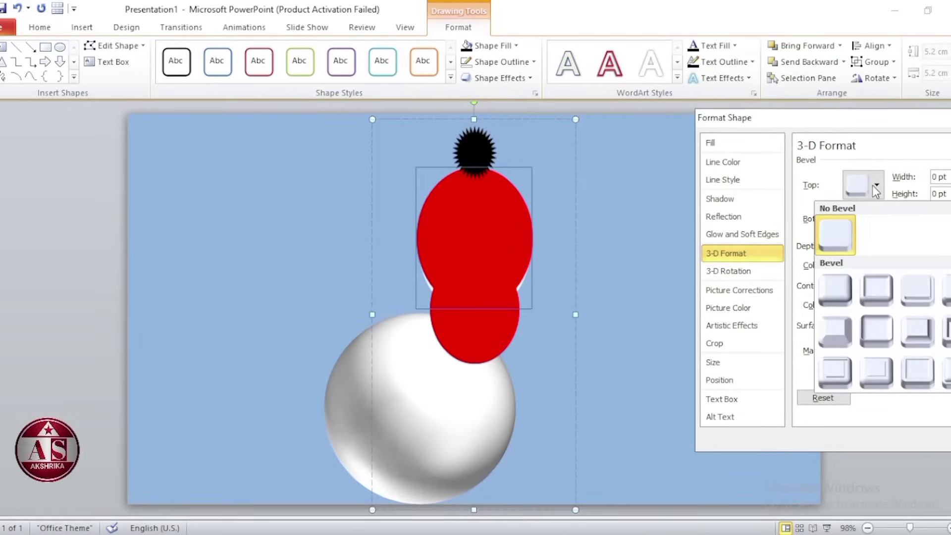
{"action": "left_click", "coordinate": [840, 297]}
{"action": "double_click", "coordinate": [932, 177]}
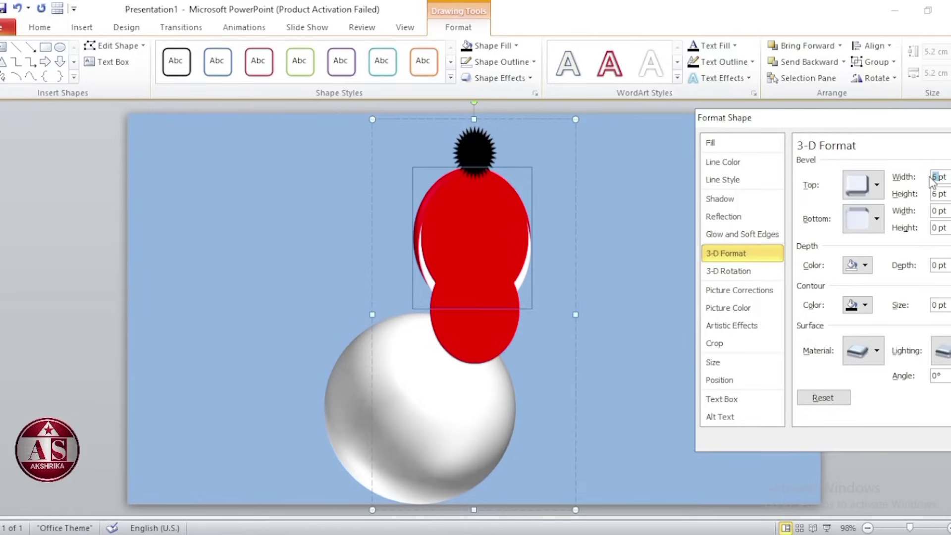
{"action": "type", "text": "74"}
{"action": "double_click", "coordinate": [932, 193]}
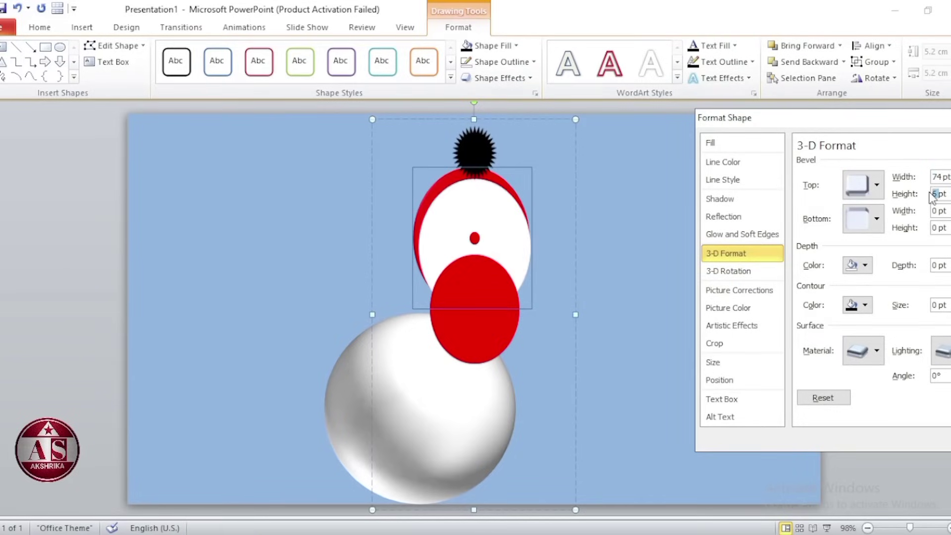
{"action": "type", "text": "74"}
Add a Circle bottom bevel of 74 pt × 74 pt to the red hat.
{"action": "left_click", "coordinate": [874, 218]}
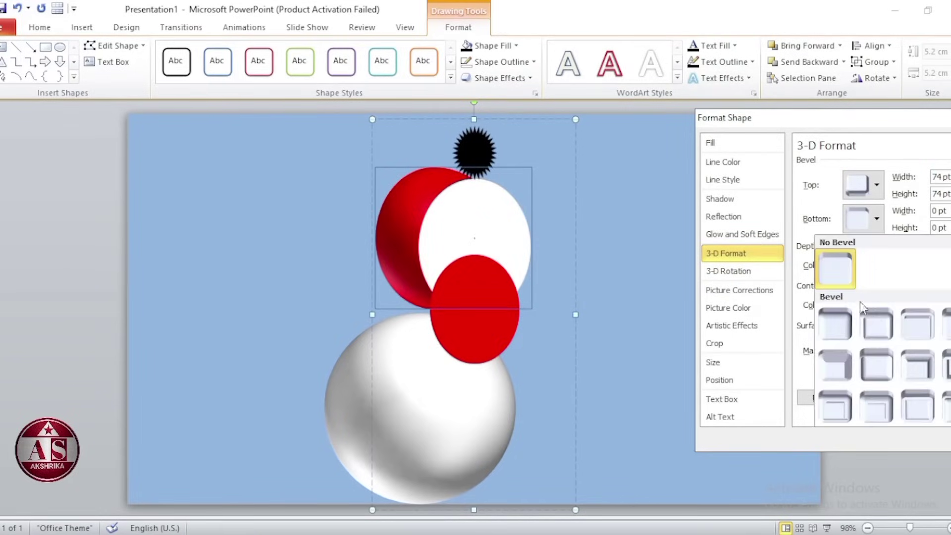
{"action": "left_click", "coordinate": [842, 325]}
{"action": "double_click", "coordinate": [933, 211]}
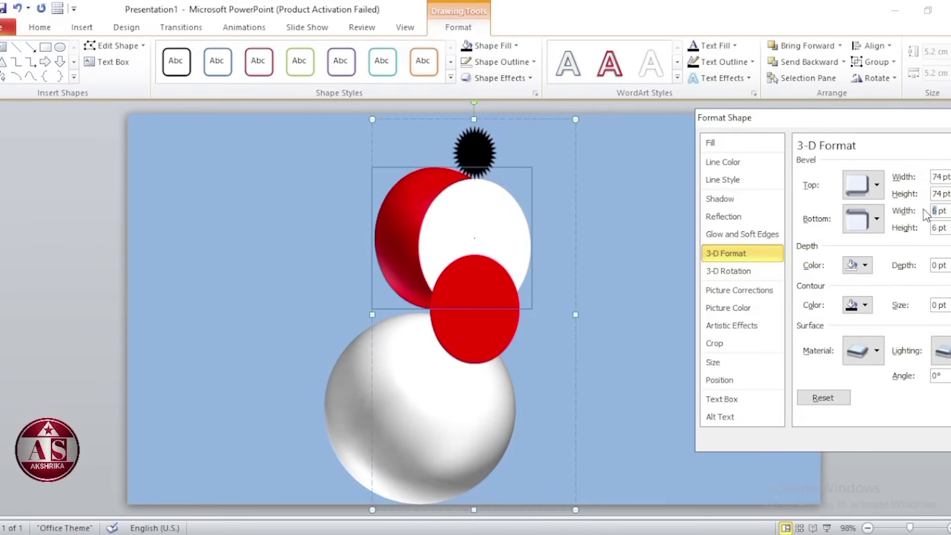
{"action": "type", "text": "74"}
{"action": "double_click", "coordinate": [934, 227]}
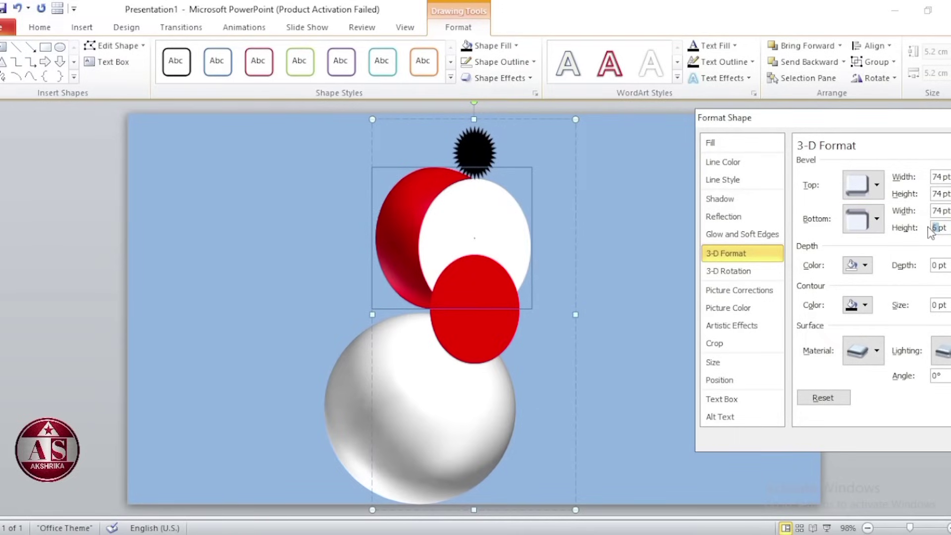
{"action": "type", "text": "74"}
Set the red hat's distance from ground to -37 pt.
{"action": "left_click", "coordinate": [748, 272]}
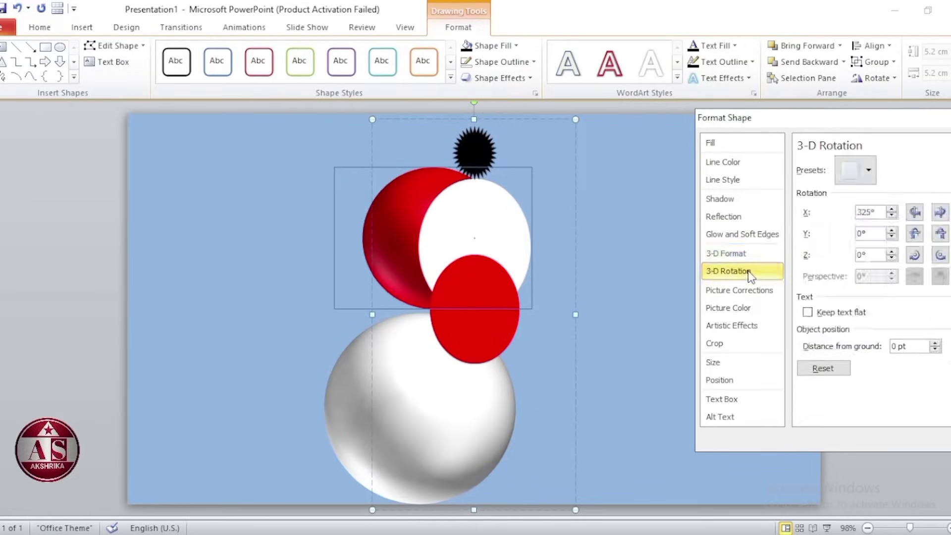
{"action": "double_click", "coordinate": [897, 346]}
{"action": "type", "text": "-37"}
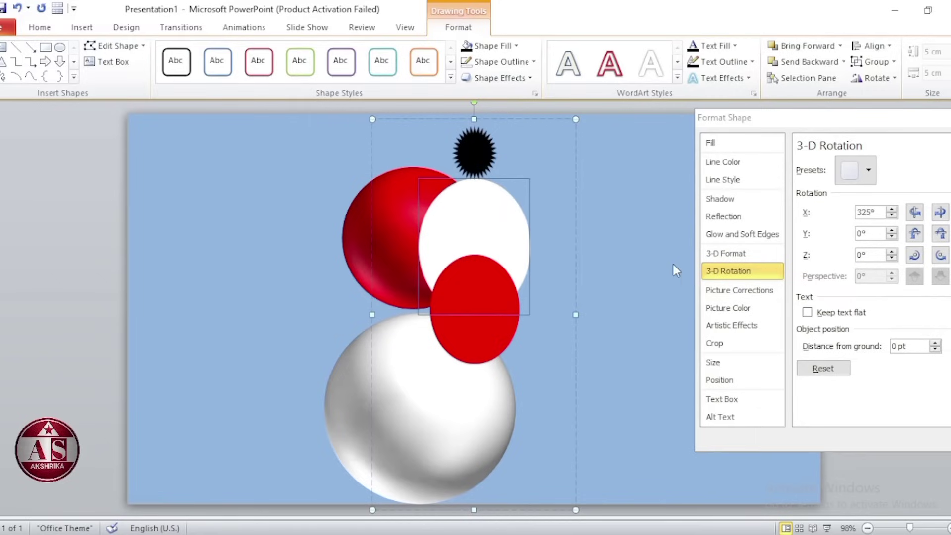
Give the white head a Circle top bevel of 71 pt × 71 pt.
{"action": "left_click", "coordinate": [742, 257]}
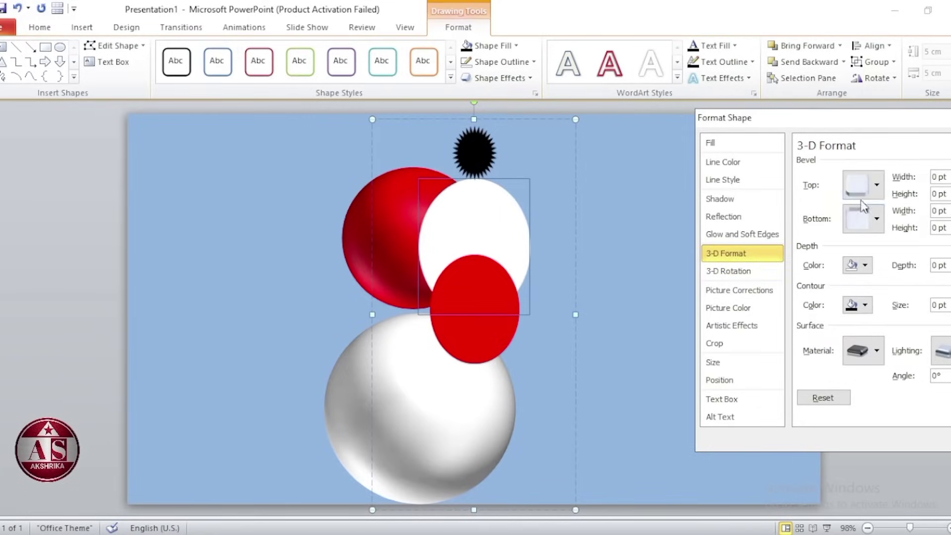
{"action": "left_click", "coordinate": [876, 186]}
{"action": "left_click", "coordinate": [834, 287]}
{"action": "double_click", "coordinate": [939, 178]}
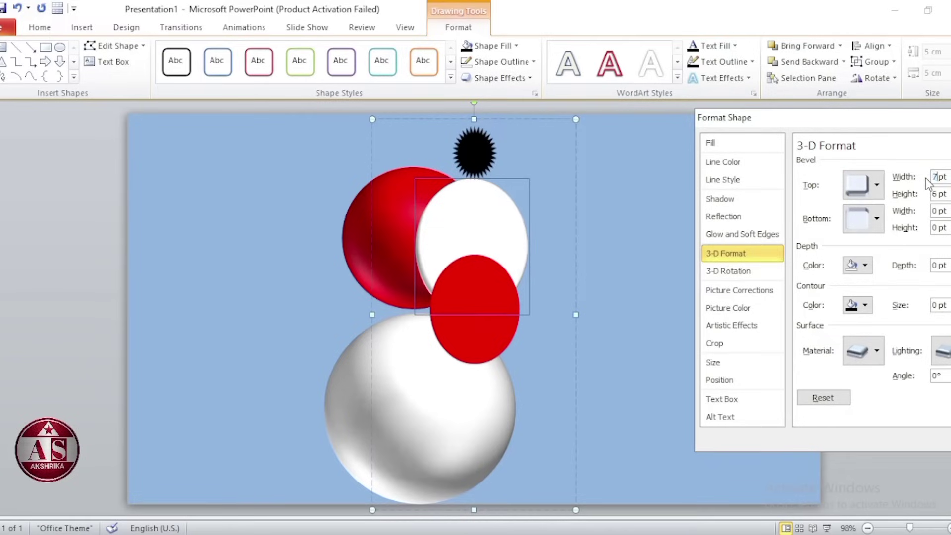
{"action": "double_click", "coordinate": [934, 193]}
{"action": "type", "text": "71"}
{"action": "key", "text": "Return"}
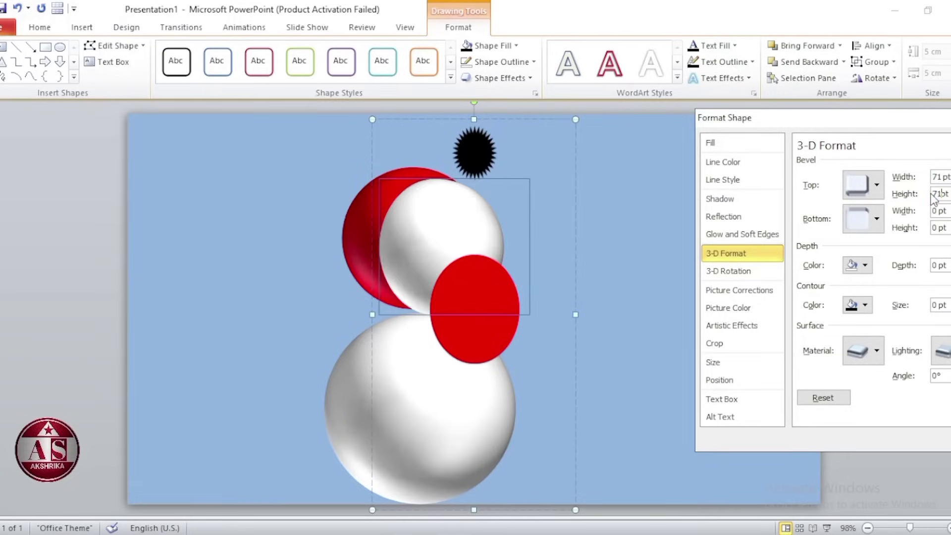
Add a Circle bottom bevel of 71 pt × 71 pt to the white head.
{"action": "left_click", "coordinate": [869, 221]}
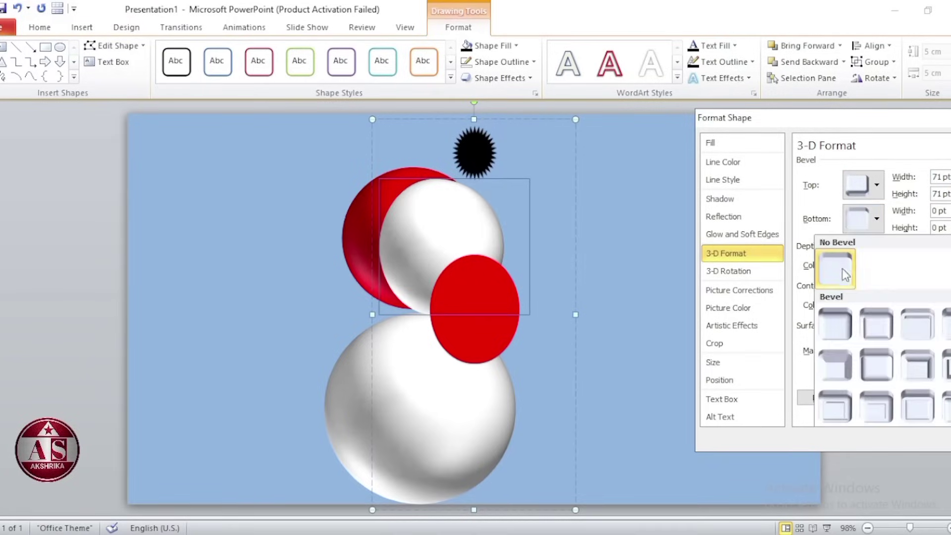
{"action": "left_click", "coordinate": [835, 311]}
{"action": "double_click", "coordinate": [939, 211]}
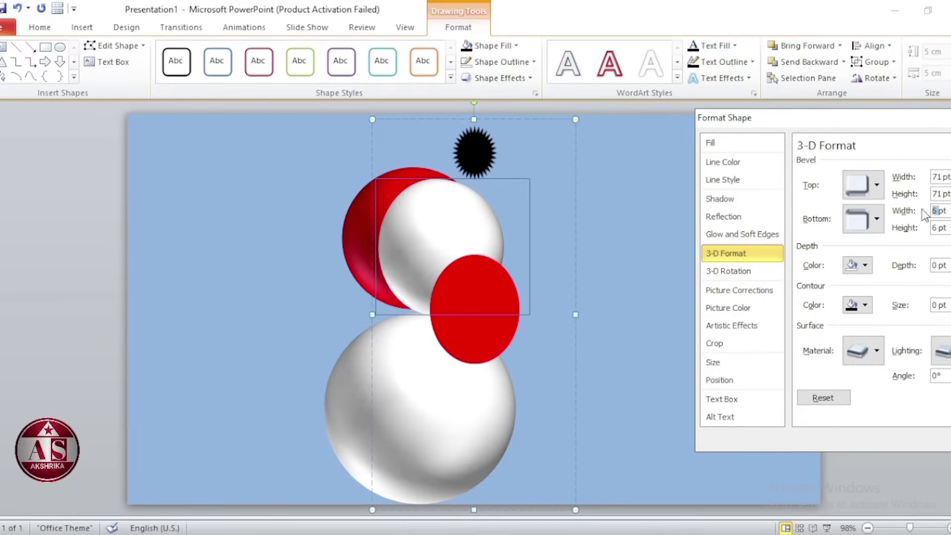
{"action": "type", "text": "711"}
{"action": "double_click", "coordinate": [929, 228]}
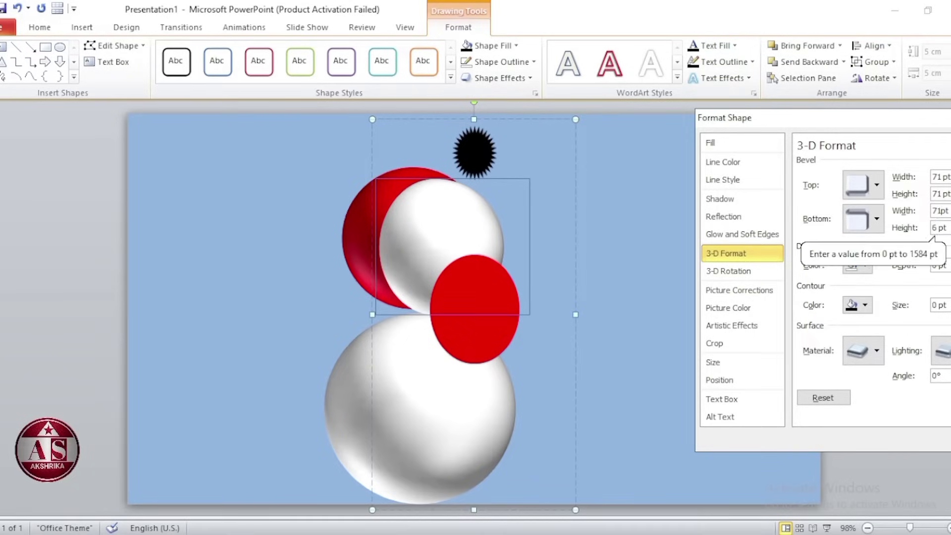
{"action": "type", "text": "71"}
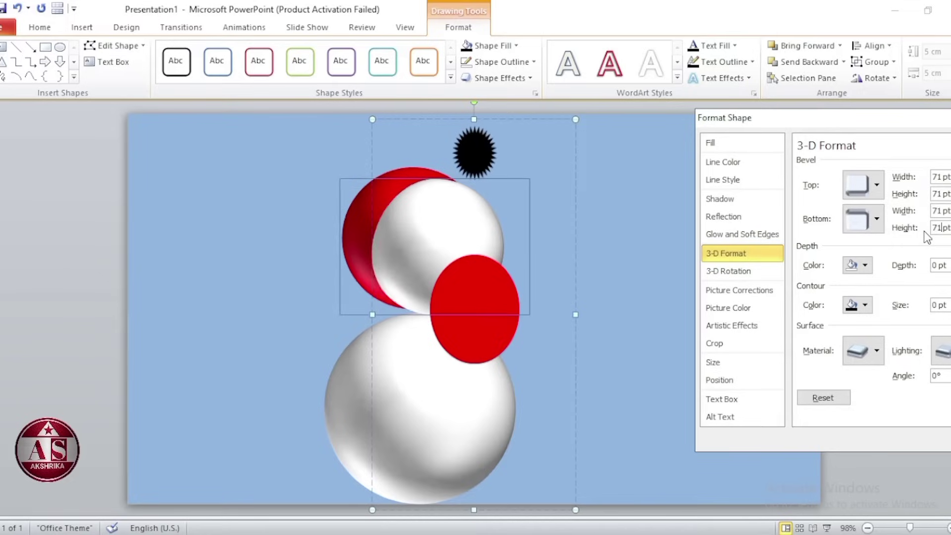
Set the white head's distance from ground to -28 pt.
{"action": "left_click", "coordinate": [758, 273]}
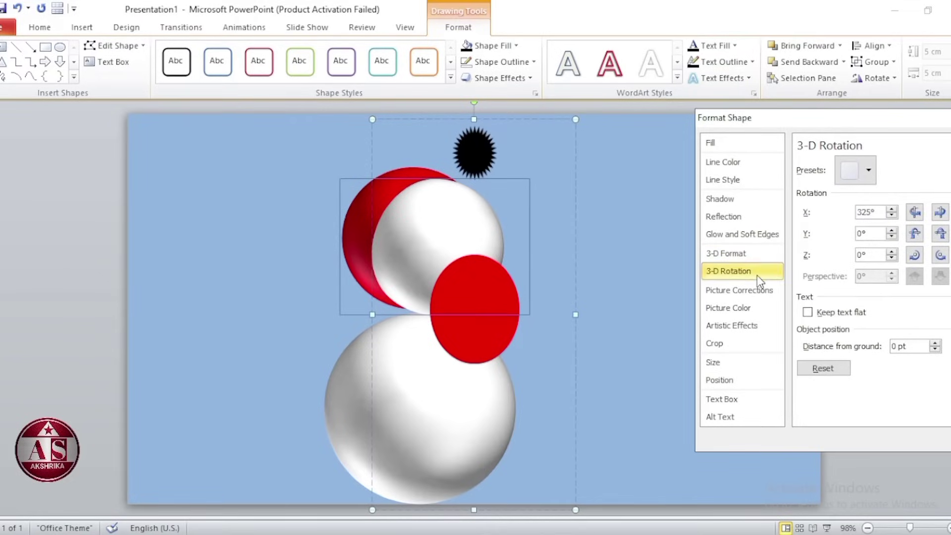
{"action": "double_click", "coordinate": [894, 346]}
{"action": "key", "text": "BackSpace"}
{"action": "type", "text": "-28"}
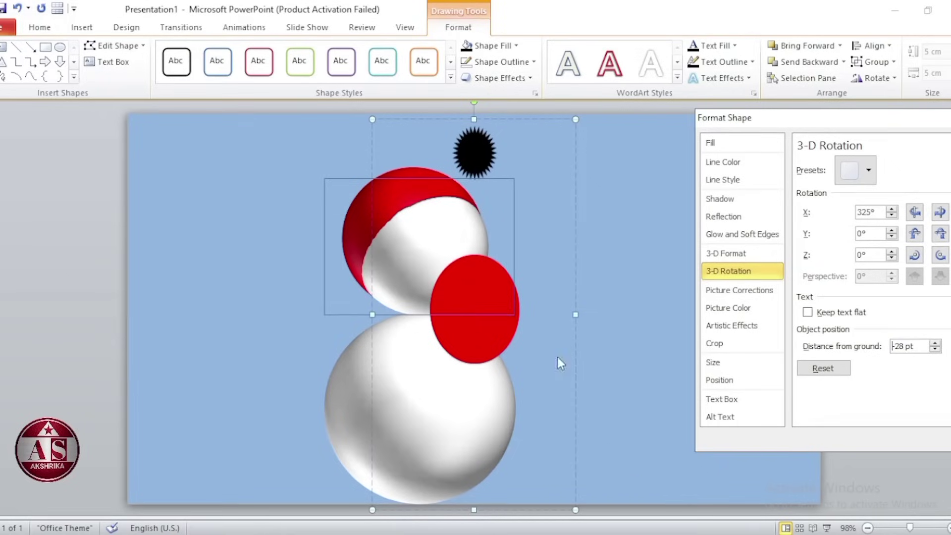
{"action": "left_click", "coordinate": [478, 153]}
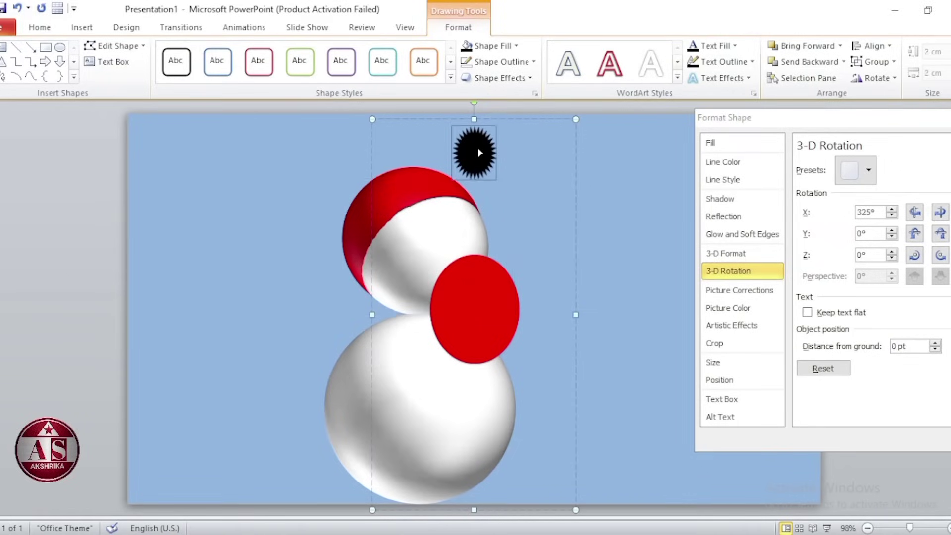
Give the starburst a rounded top bevel 28 pt wide and 36 pt high.
{"action": "left_click", "coordinate": [751, 258]}
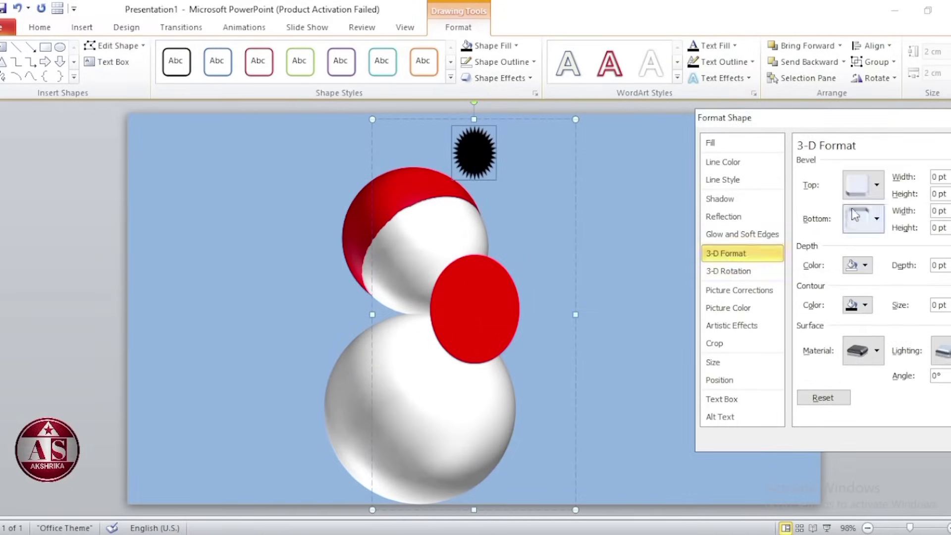
{"action": "left_click", "coordinate": [876, 186]}
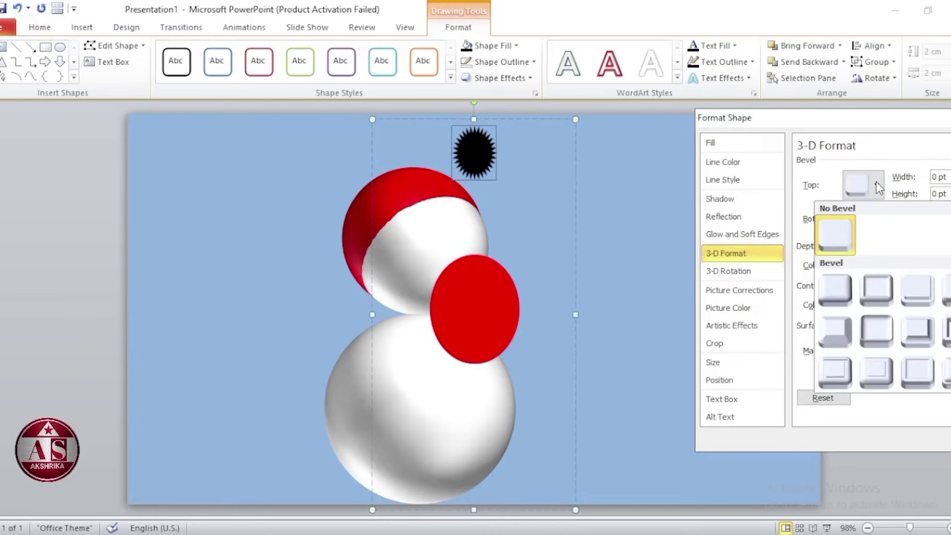
{"action": "left_click", "coordinate": [840, 288]}
{"action": "double_click", "coordinate": [936, 177]}
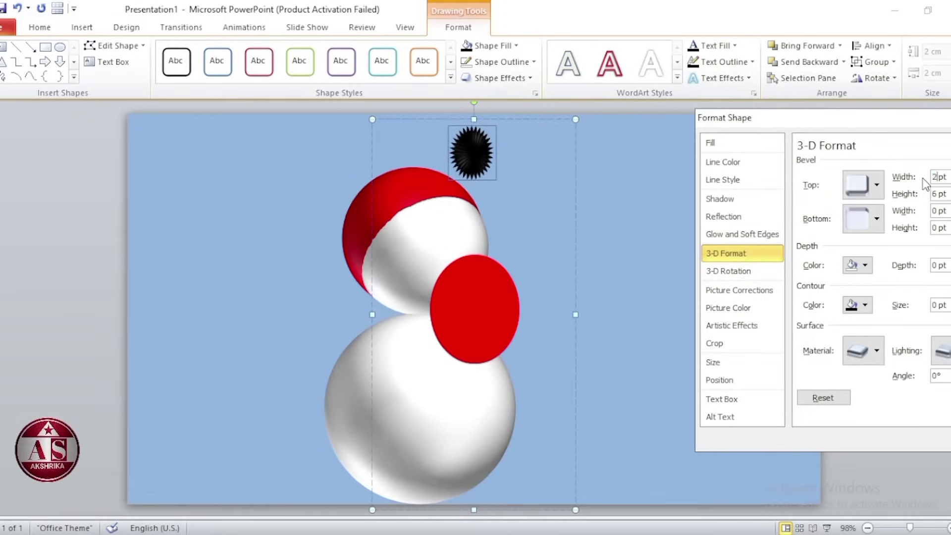
{"action": "type", "text": "8"}
{"action": "left_click", "coordinate": [939, 193]}
{"action": "type", "text": "3"}
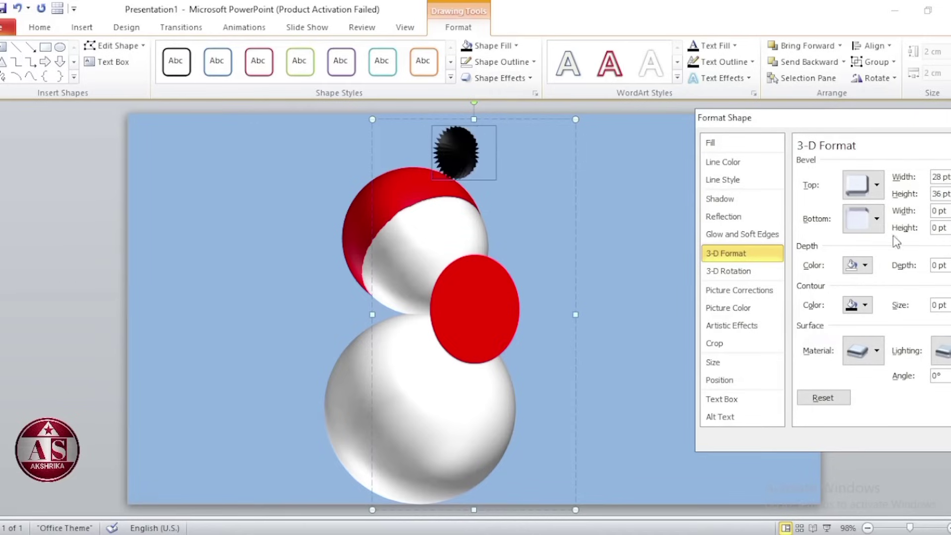
Add a rounded bottom bevel 28 pt wide to the starburst.
{"action": "left_click", "coordinate": [875, 219]}
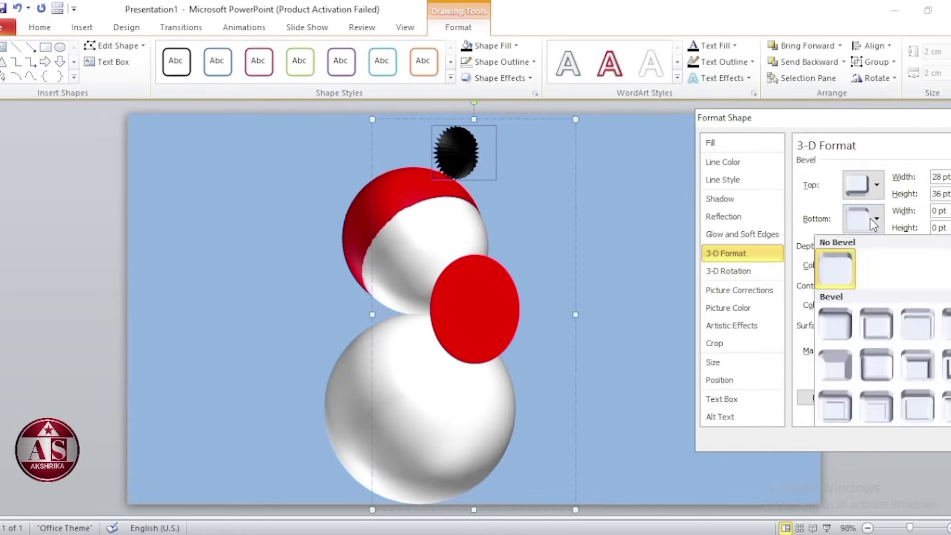
{"action": "left_click", "coordinate": [834, 324]}
{"action": "left_click_drag", "start_coordinate": [938, 210], "coordinate": [926, 230]}
{"action": "type", "text": "28"}
{"action": "type", "text": "3"}
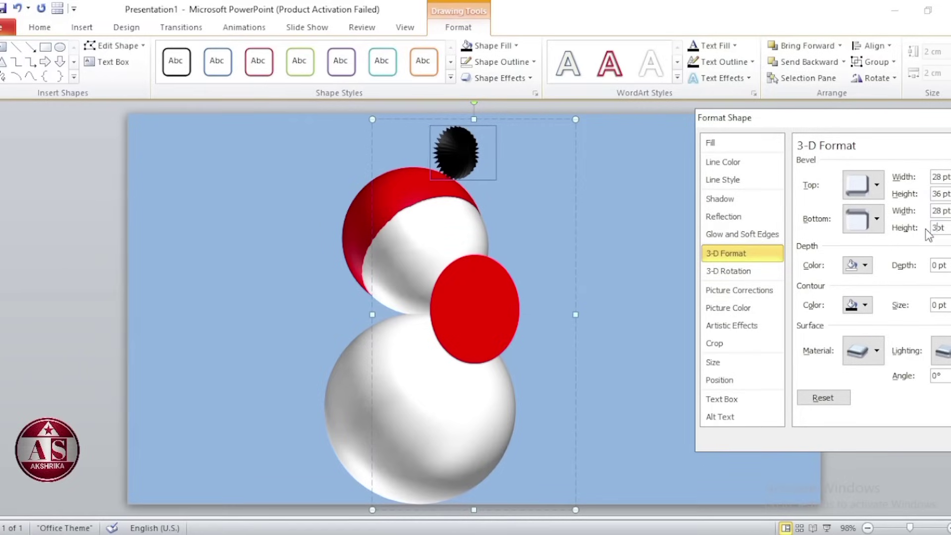
{"action": "type", "text": "6"}
{"action": "key", "text": "Return"}
Set the starburst's distance from ground to -109 pt.
{"action": "left_click", "coordinate": [732, 275]}
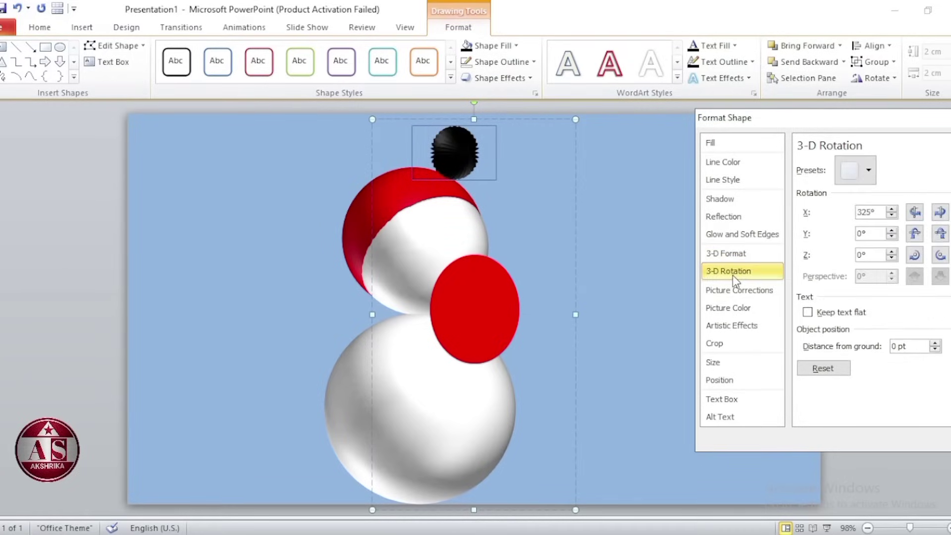
{"action": "left_click_drag", "start_coordinate": [897, 346], "coordinate": [889, 346]}
{"action": "key", "text": "BackSpace"}
{"action": "type", "text": "-109"}
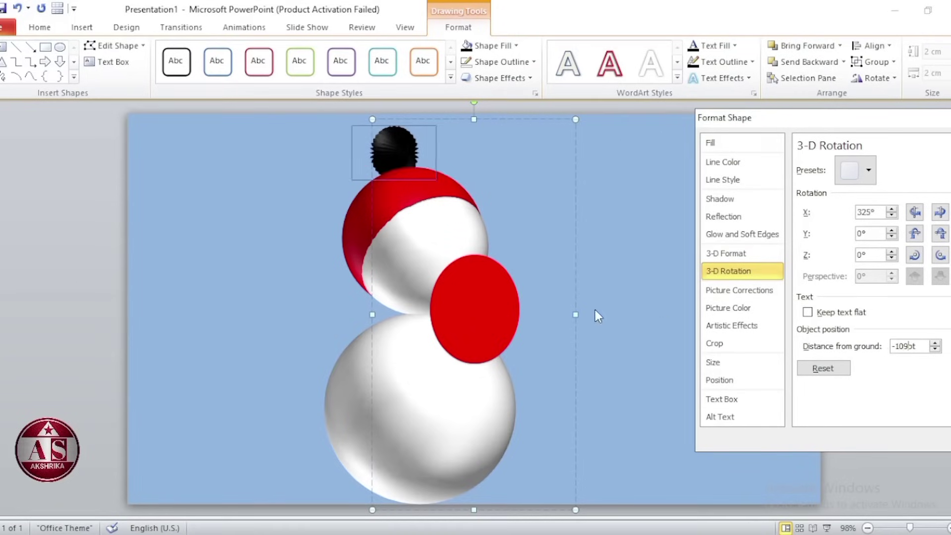
{"action": "left_click", "coordinate": [484, 305]}
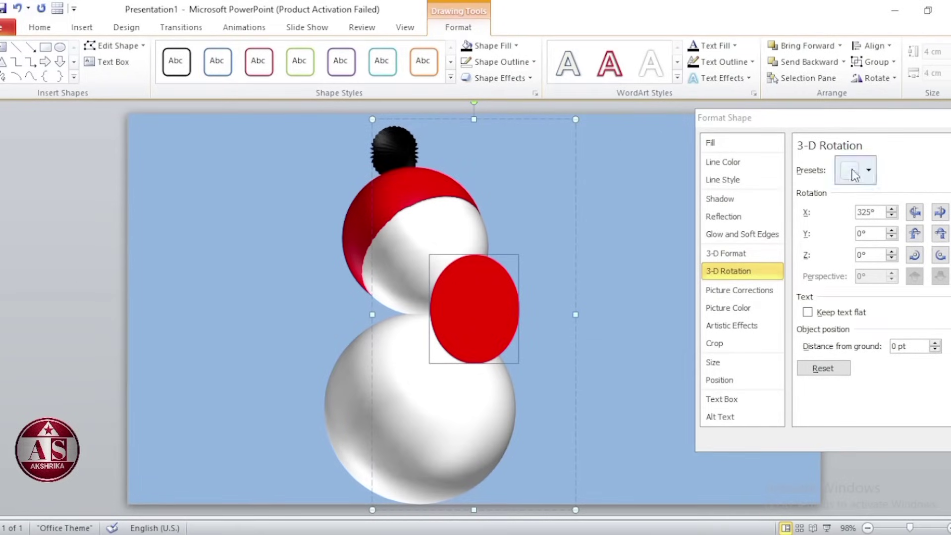
Give the red ellipse a rounded top bevel 57 pt wide.
{"action": "left_click", "coordinate": [759, 253]}
{"action": "left_click", "coordinate": [876, 184]}
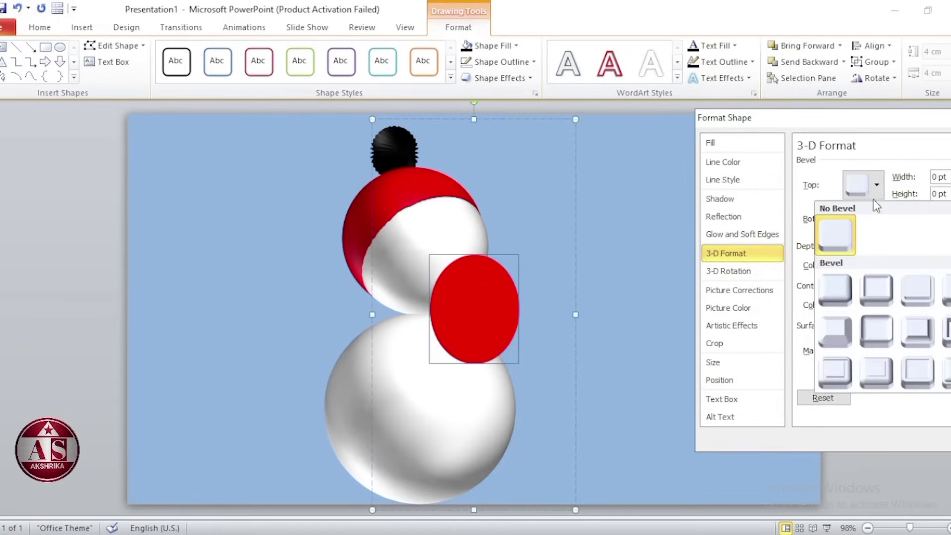
{"action": "left_click", "coordinate": [840, 287]}
{"action": "mouse_move", "coordinate": [935, 177]}
{"action": "left_mouse_down"}
{"action": "mouse_move", "coordinate": [926, 176]}
{"action": "mouse_move", "coordinate": [929, 195]}
{"action": "left_mouse_up"}
{"action": "type", "text": "7"}
{"action": "type", "text": "5"}
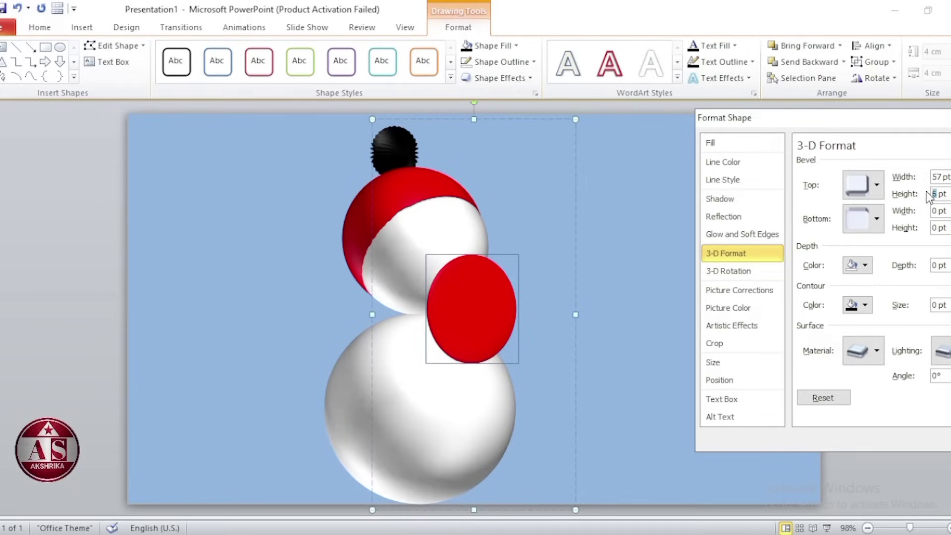
{"action": "type", "text": "7"}
Add a rounded 57 × 57 pt bottom bevel to the red ellipse.
{"action": "left_click", "coordinate": [874, 220]}
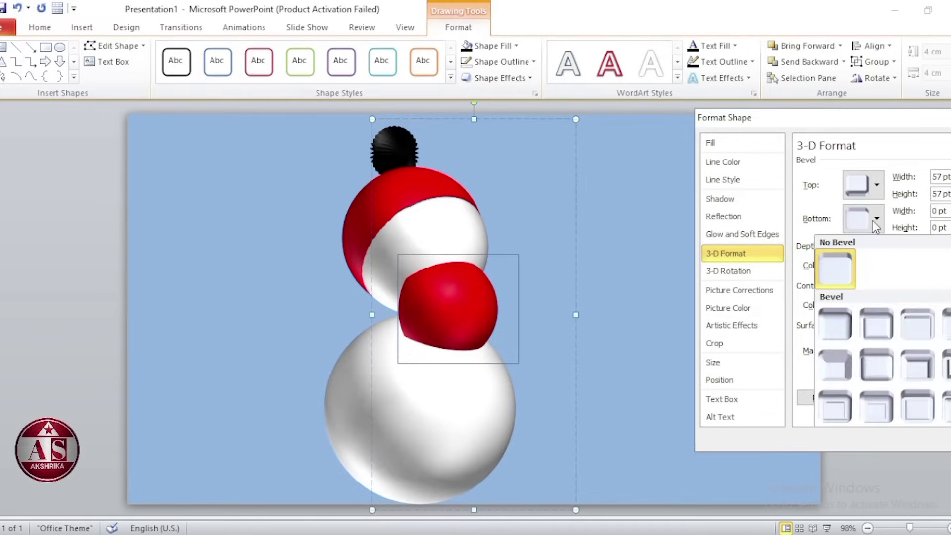
{"action": "left_click", "coordinate": [851, 321]}
{"action": "double_click", "coordinate": [932, 210]}
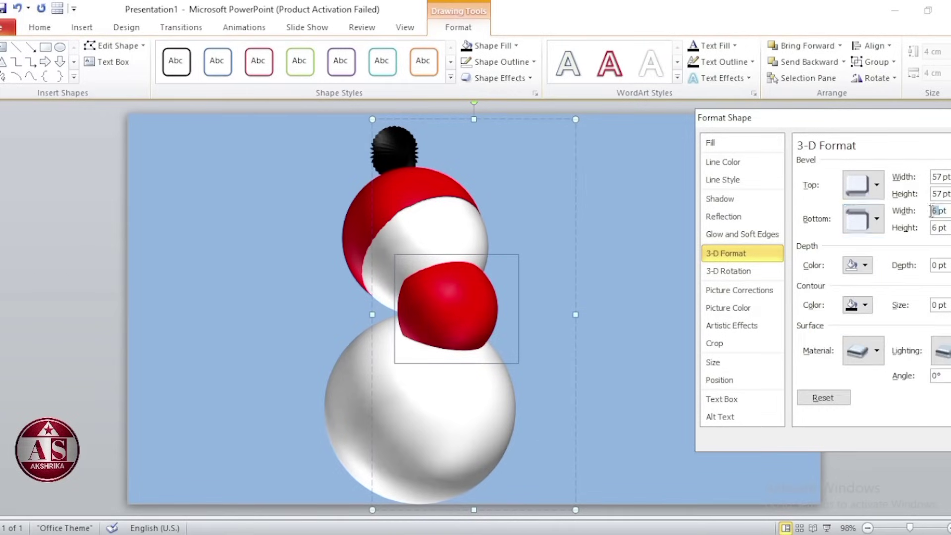
{"action": "type", "text": "57"}
{"action": "double_click", "coordinate": [933, 227]}
{"action": "type", "text": "57"}
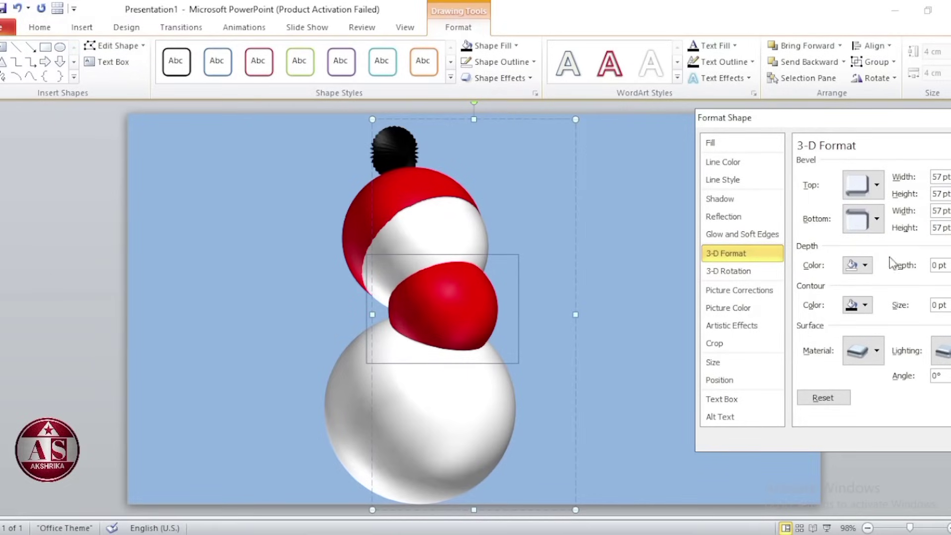
Set the red ellipse's distance from ground to -42 pt.
{"action": "left_click", "coordinate": [735, 271]}
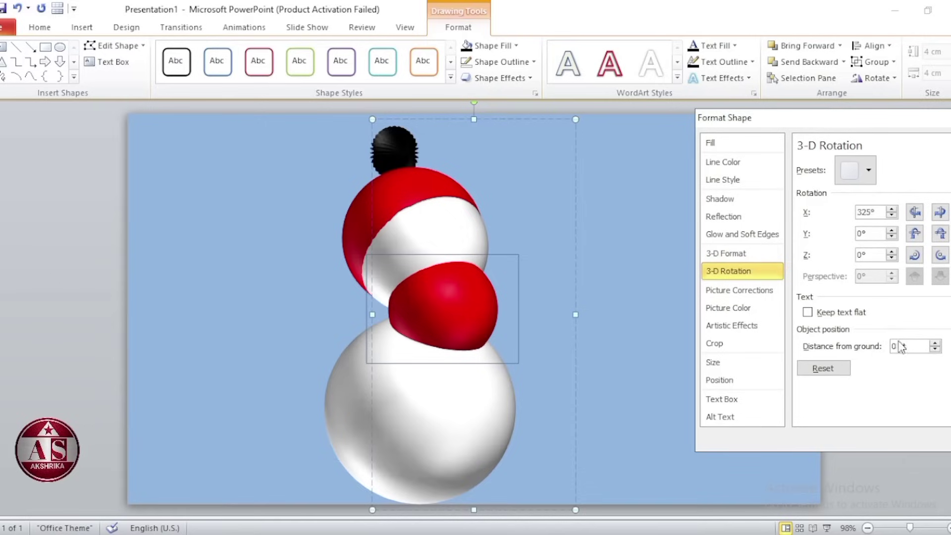
{"action": "left_click_drag", "start_coordinate": [897, 346], "coordinate": [885, 350]}
{"action": "type", "text": "-42"}
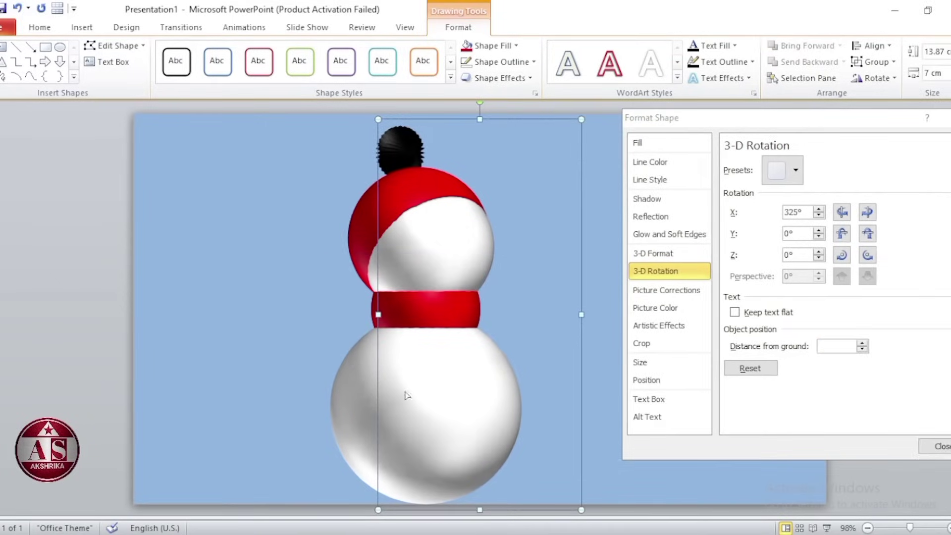
{"action": "left_click", "coordinate": [82, 28]}
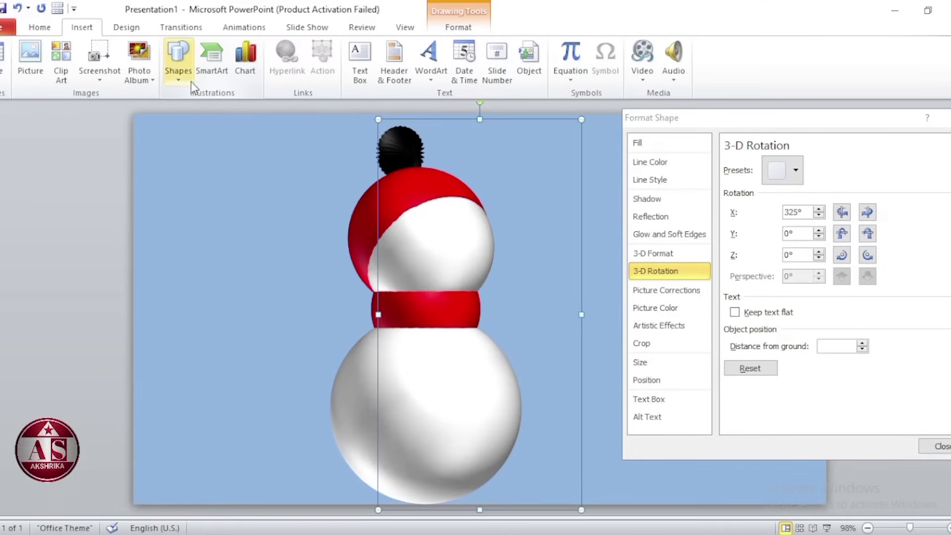
{"action": "left_click", "coordinate": [176, 74]}
Draw an outline-free oval left of the snowman and size it 4 × 4 cm.
{"action": "left_click", "coordinate": [245, 108]}
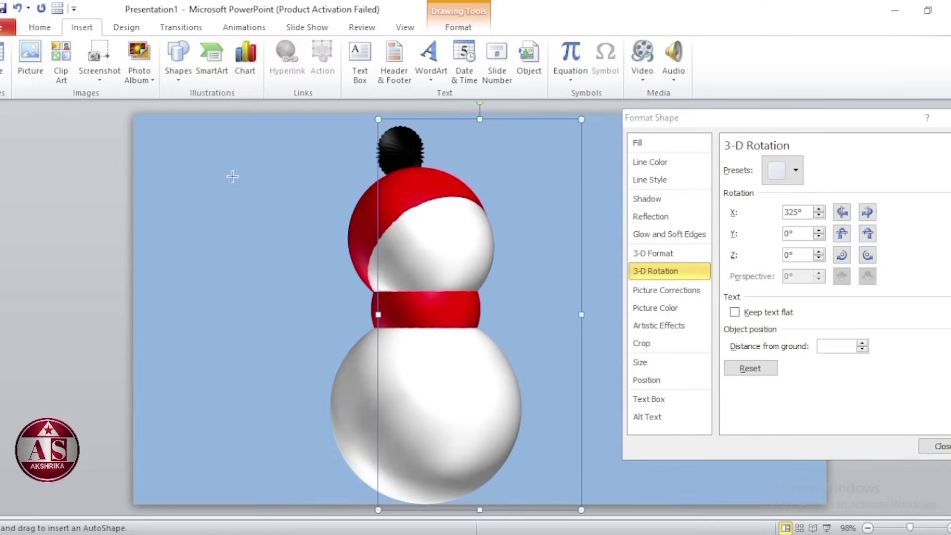
{"action": "left_click_drag", "start_coordinate": [179, 199], "coordinate": [262, 276]}
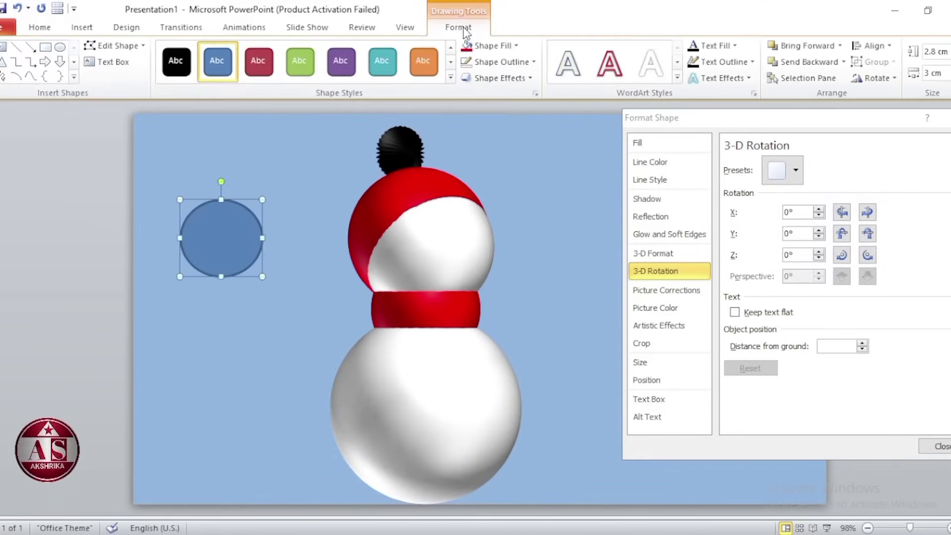
{"action": "left_click", "coordinate": [502, 62]}
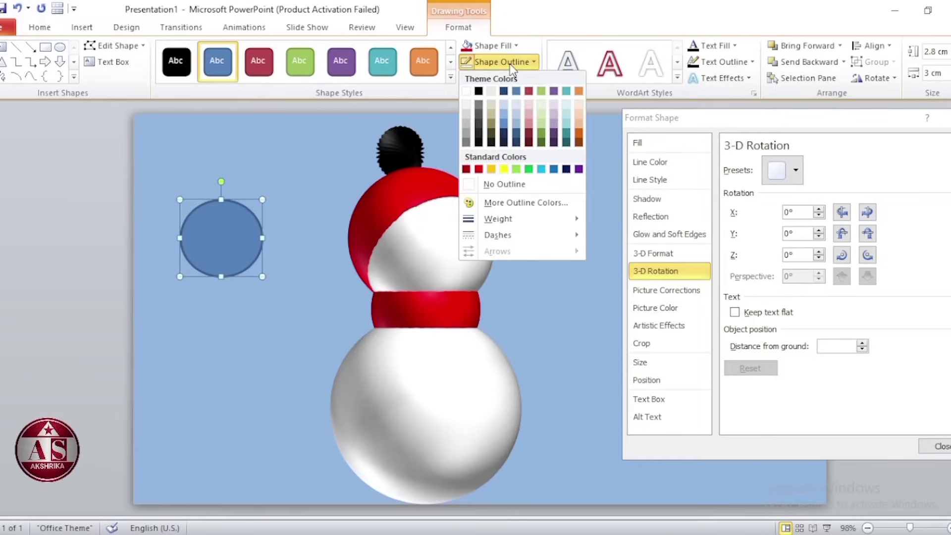
{"action": "left_click", "coordinate": [517, 183]}
{"action": "double_click", "coordinate": [938, 51]}
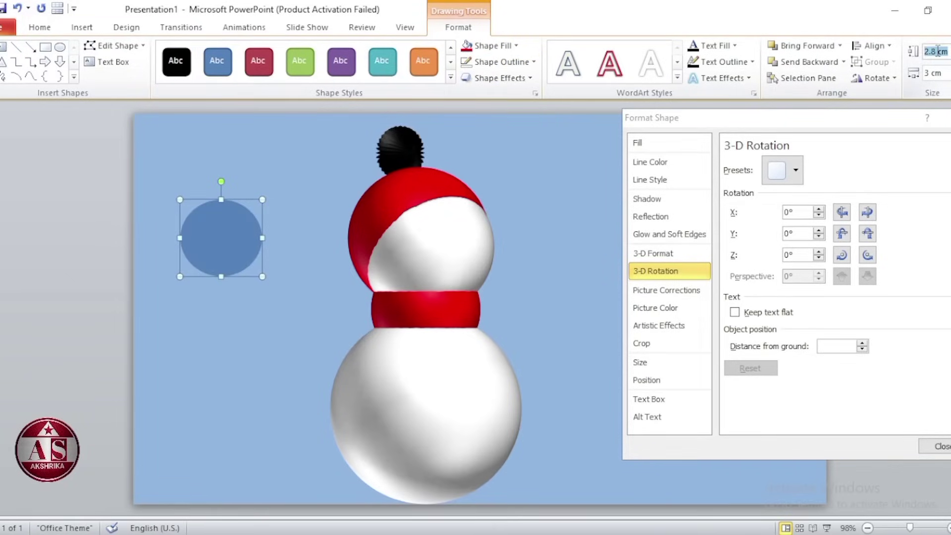
{"action": "type", "text": "4"}
{"action": "key", "text": "Tab"}
{"action": "type", "text": "4"}
{"action": "key", "text": "Return"}
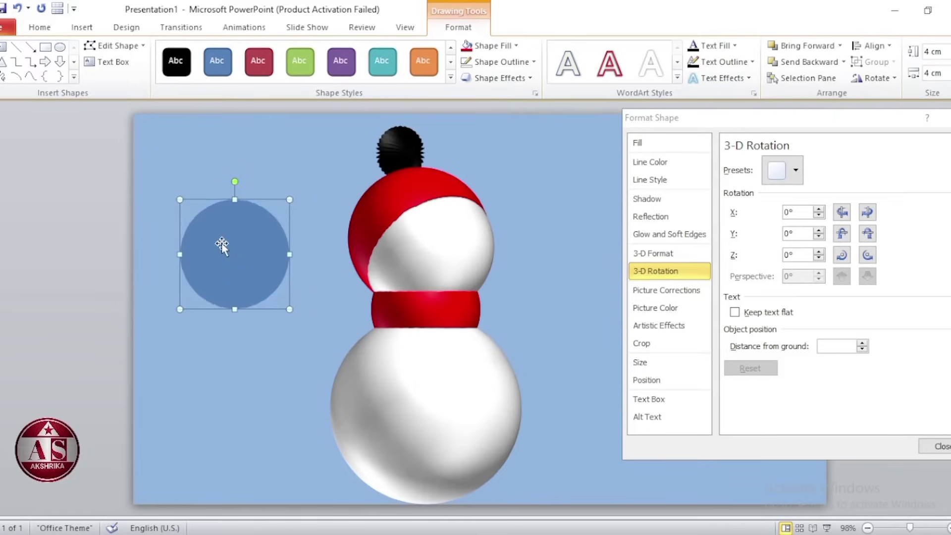
Make the oval's gradient run horizontally, with a fully transparent red first stop.
{"action": "left_click", "coordinate": [816, 289]}
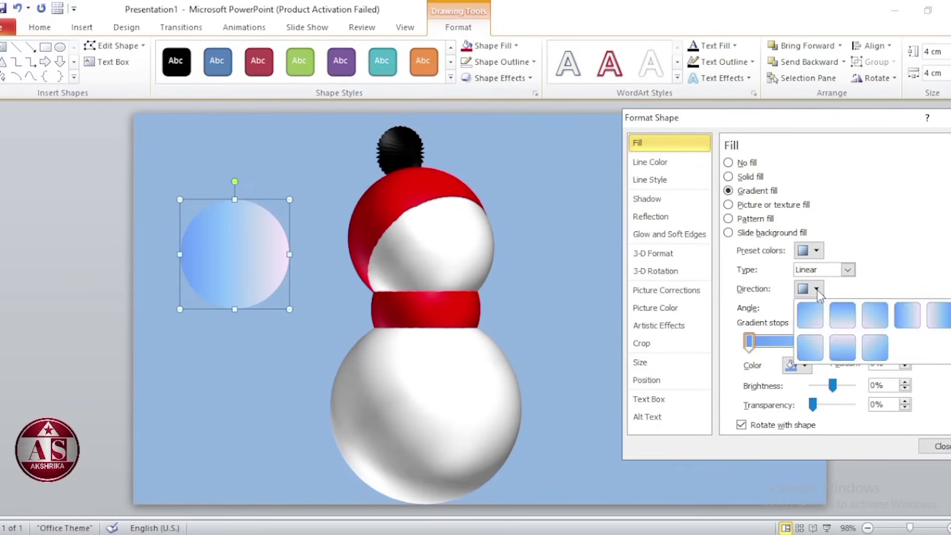
{"action": "left_click", "coordinate": [900, 311]}
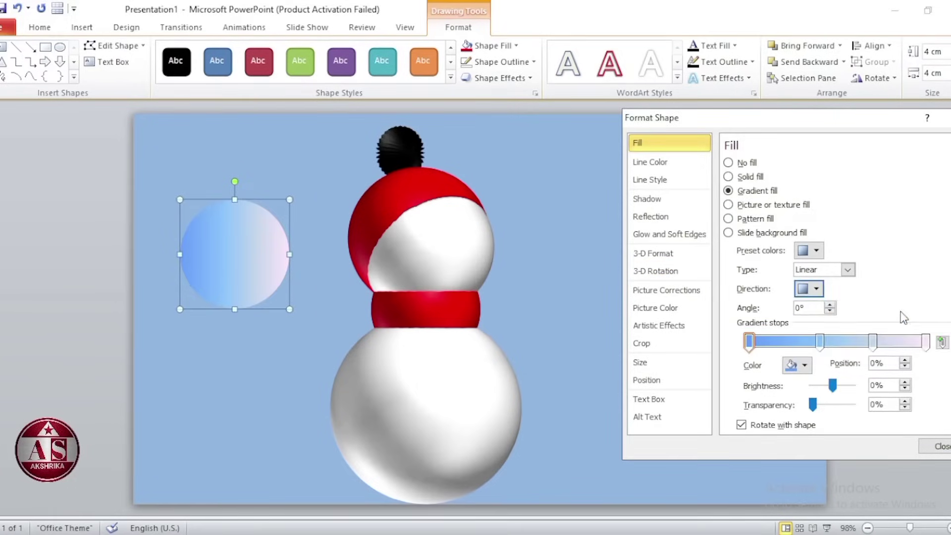
{"action": "left_click", "coordinate": [805, 366]}
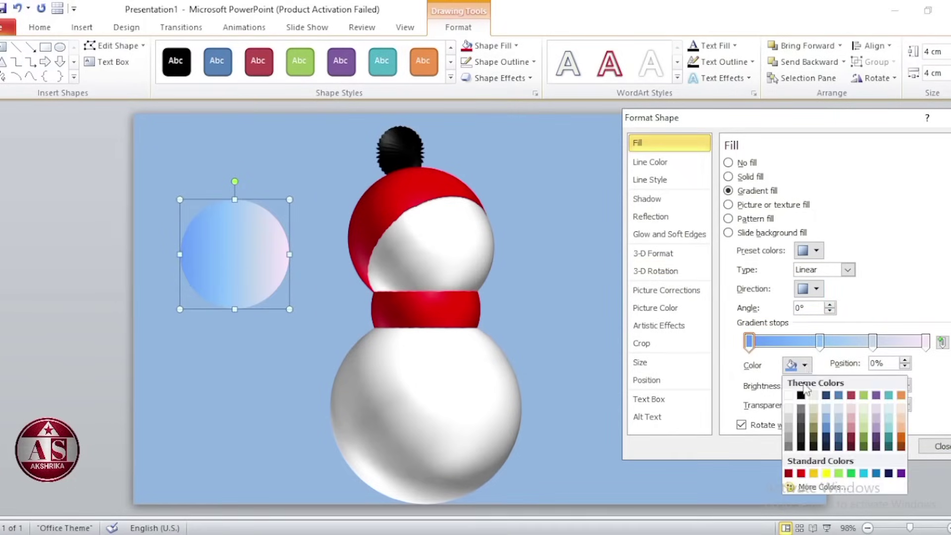
{"action": "left_click", "coordinate": [800, 474]}
{"action": "type", "text": "3"}
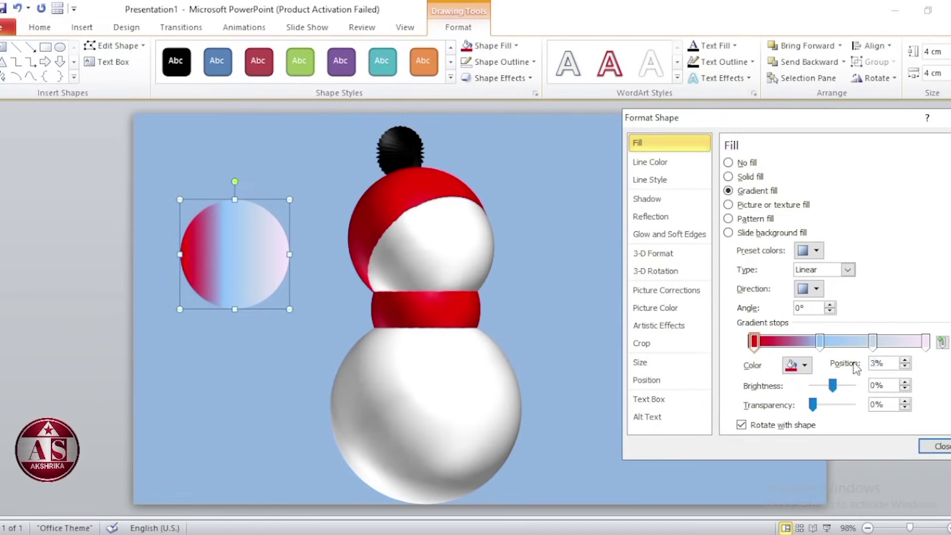
{"action": "type", "text": "4"}
{"action": "left_click_drag", "start_coordinate": [812, 405], "coordinate": [856, 404]}
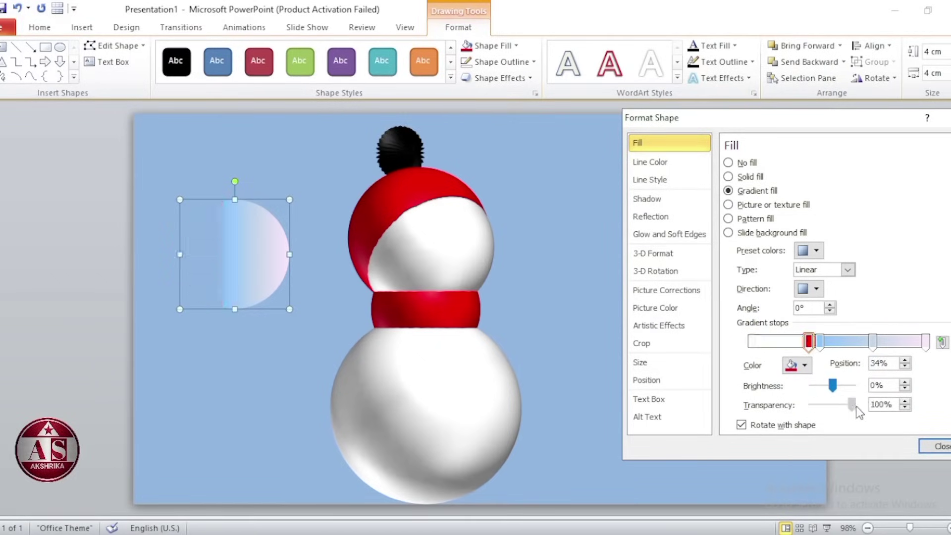
Turn the middle gradient stops red, positioned at 35% and 65%.
{"action": "left_click", "coordinate": [819, 342]}
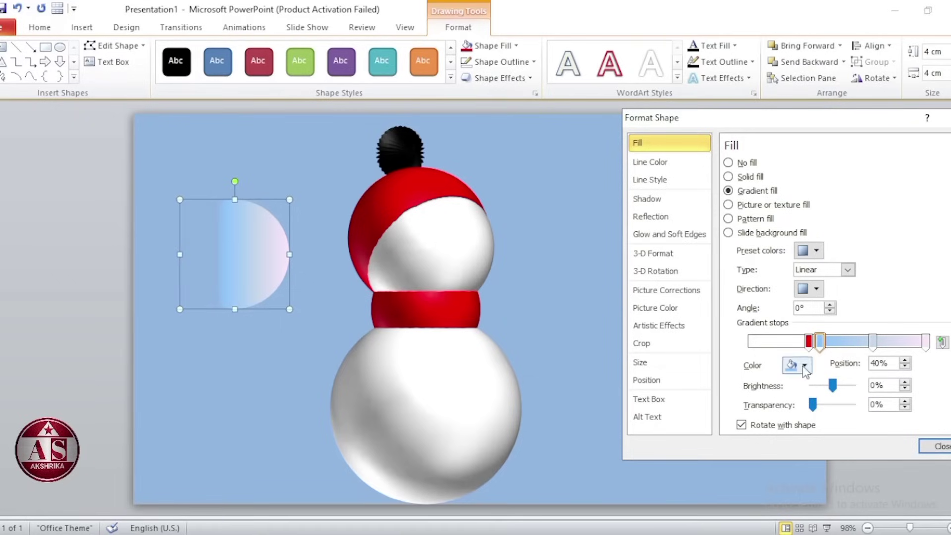
{"action": "left_click", "coordinate": [798, 365]}
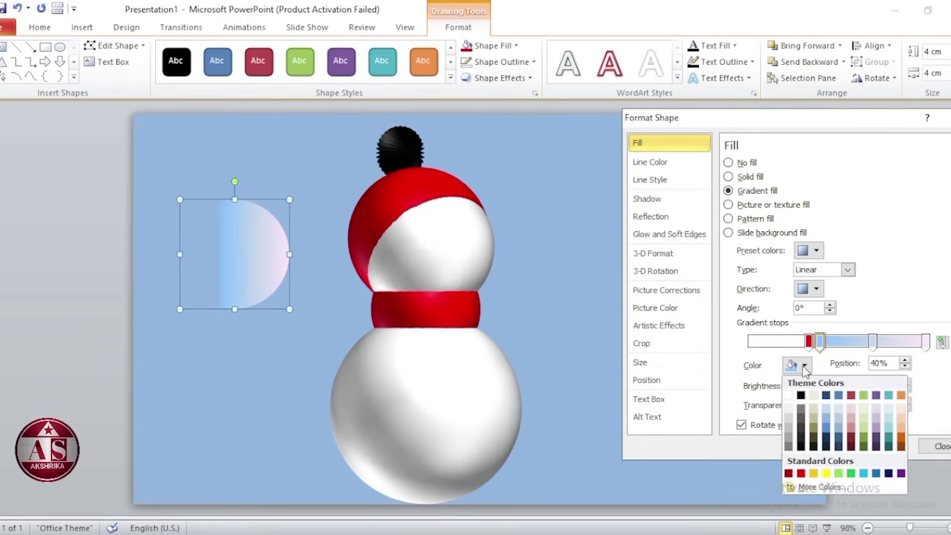
{"action": "left_click", "coordinate": [800, 472]}
{"action": "double_click", "coordinate": [880, 363]}
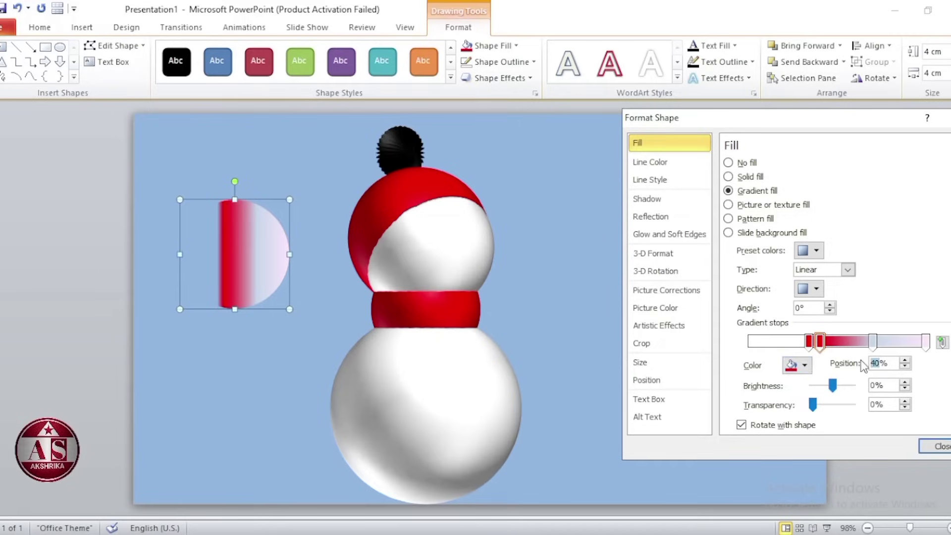
{"action": "type", "text": "35"}
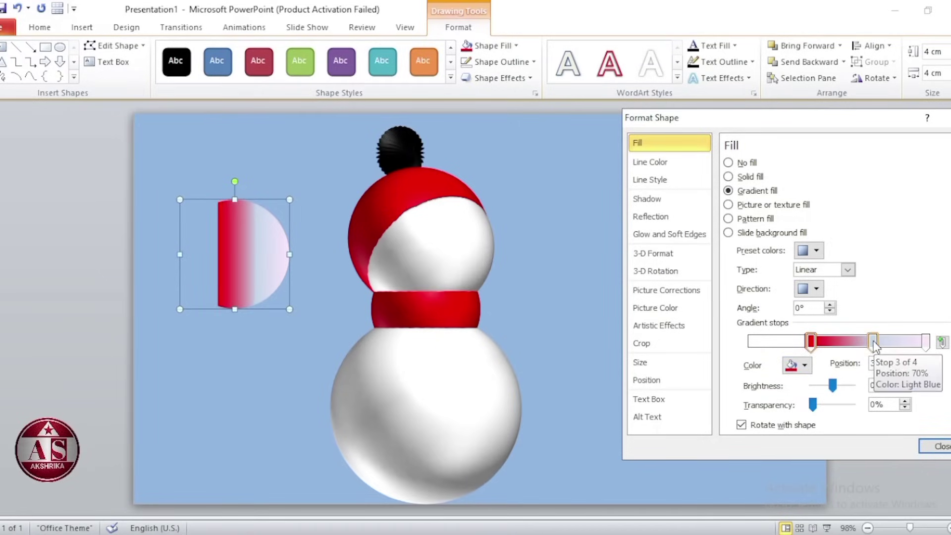
{"action": "left_click", "coordinate": [873, 345]}
{"action": "left_click", "coordinate": [804, 365]}
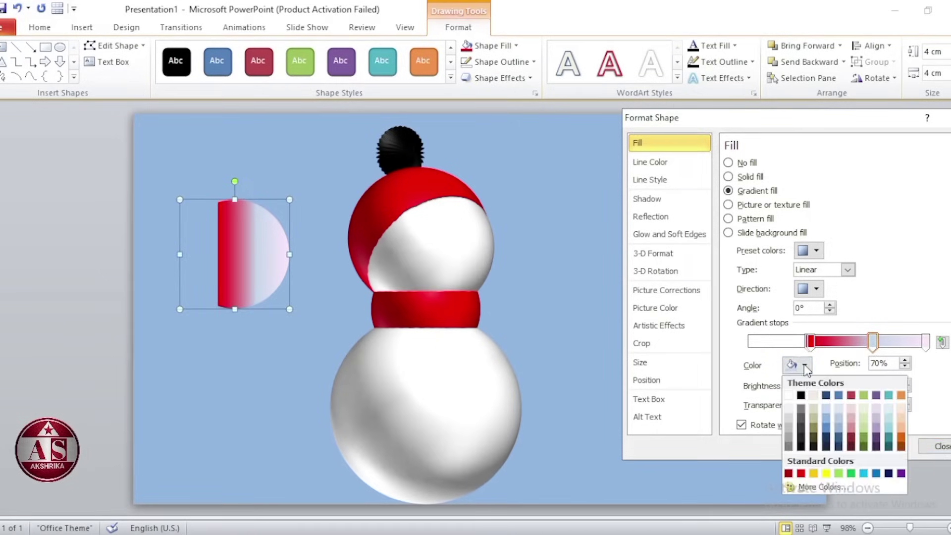
{"action": "left_click", "coordinate": [800, 473]}
{"action": "left_click_drag", "start_coordinate": [881, 364], "coordinate": [868, 369]}
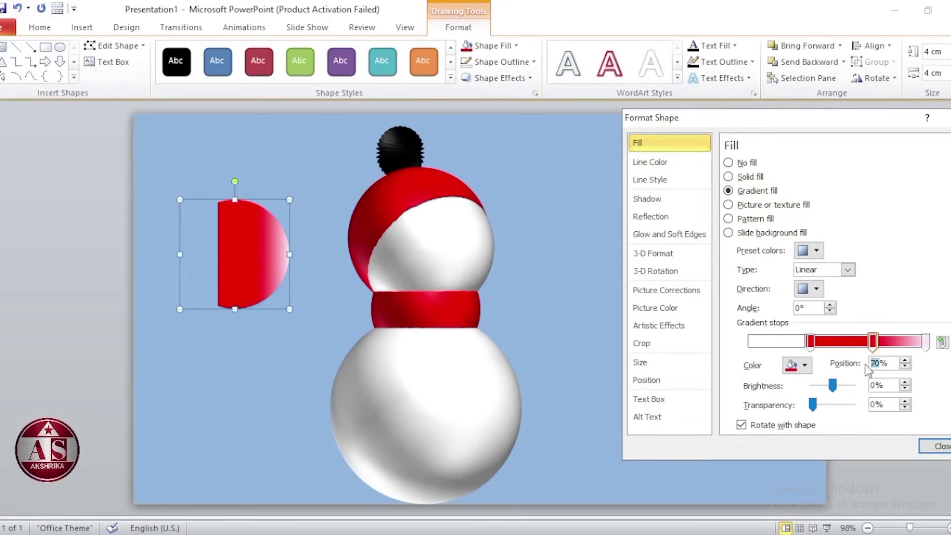
{"action": "type", "text": "65"}
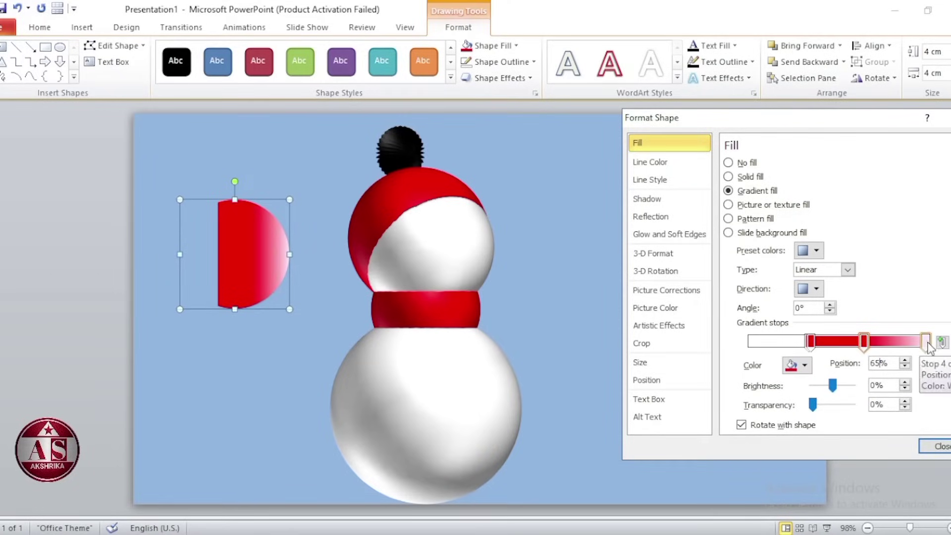
Make the end stop red at 66%, nearly transparent, and move the strip onto the body.
{"action": "left_click", "coordinate": [925, 342]}
{"action": "left_click", "coordinate": [797, 365]}
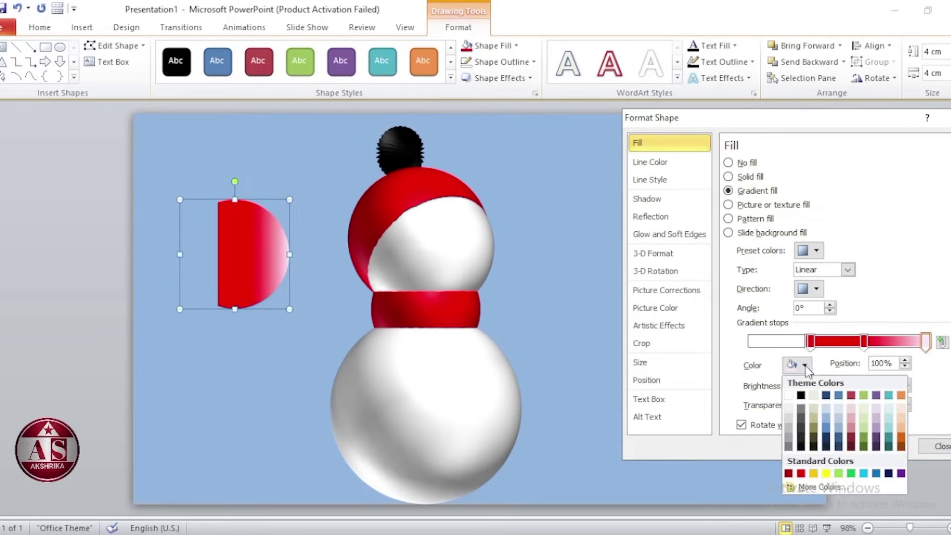
{"action": "left_click", "coordinate": [801, 473]}
{"action": "double_click", "coordinate": [881, 363]}
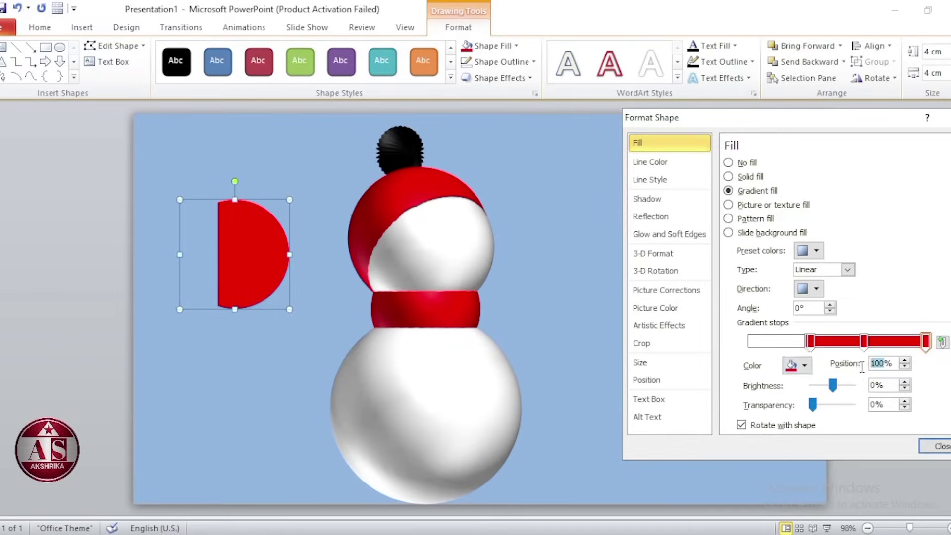
{"action": "type", "text": "66"}
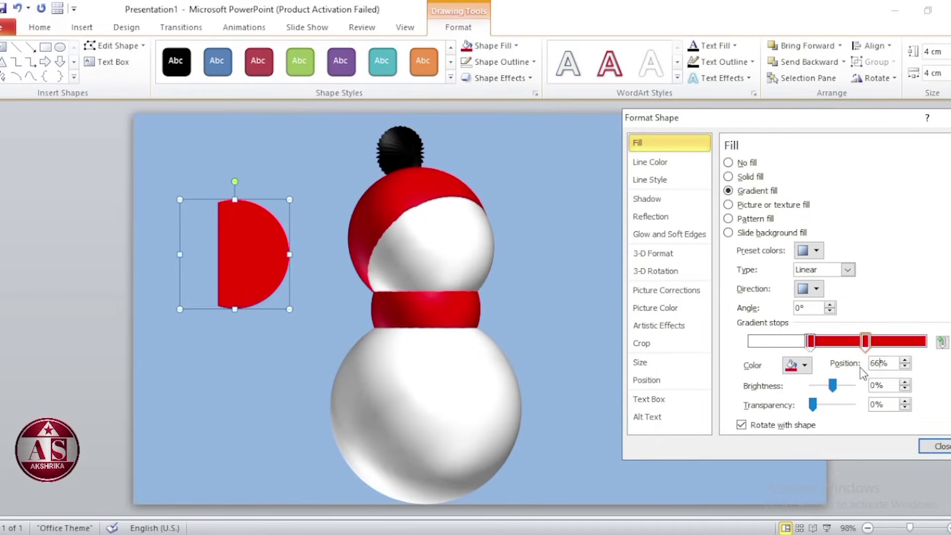
{"action": "left_click_drag", "start_coordinate": [813, 404], "coordinate": [851, 404]}
{"action": "left_click_drag", "start_coordinate": [232, 237], "coordinate": [460, 363]}
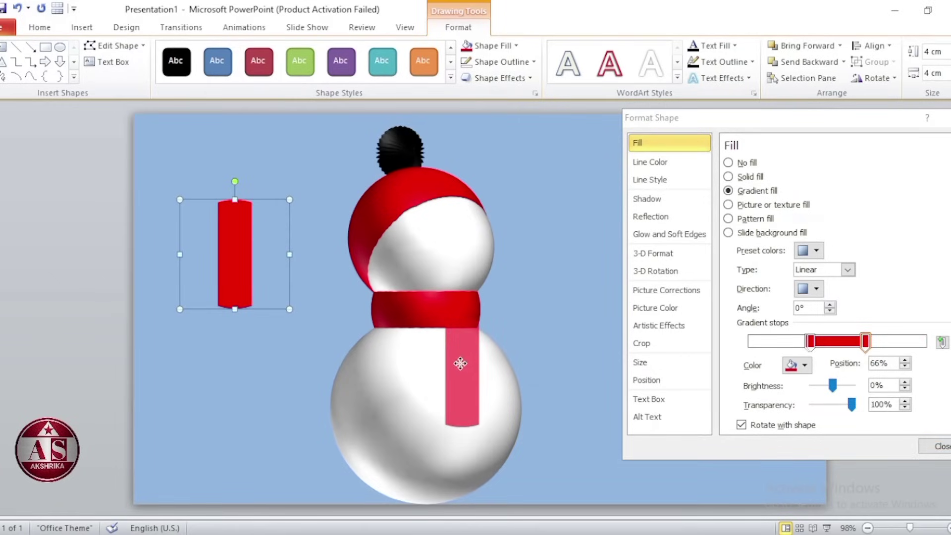
Reset the whole snowman's 3-D rotation to the No Rotation preset.
{"action": "left_click", "coordinate": [447, 480]}
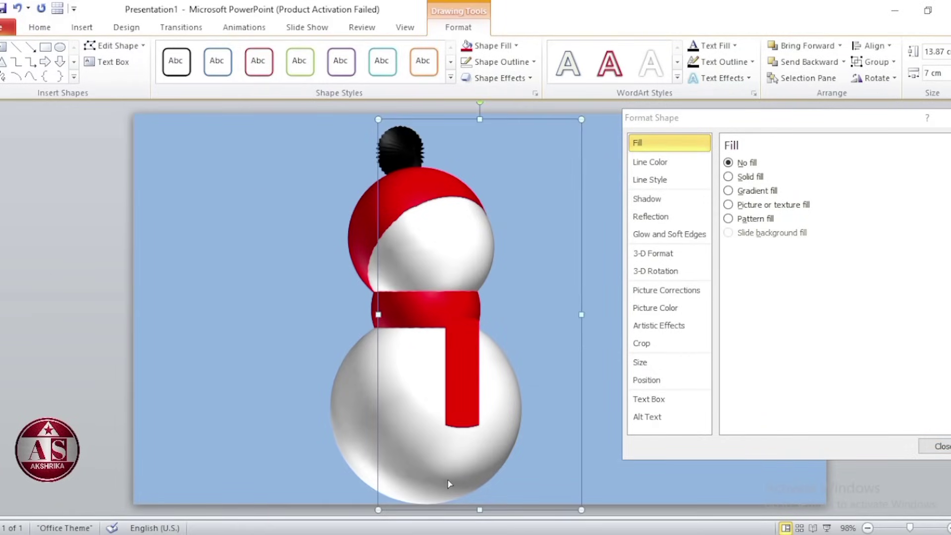
{"action": "left_click", "coordinate": [661, 272]}
{"action": "left_click", "coordinate": [785, 173]}
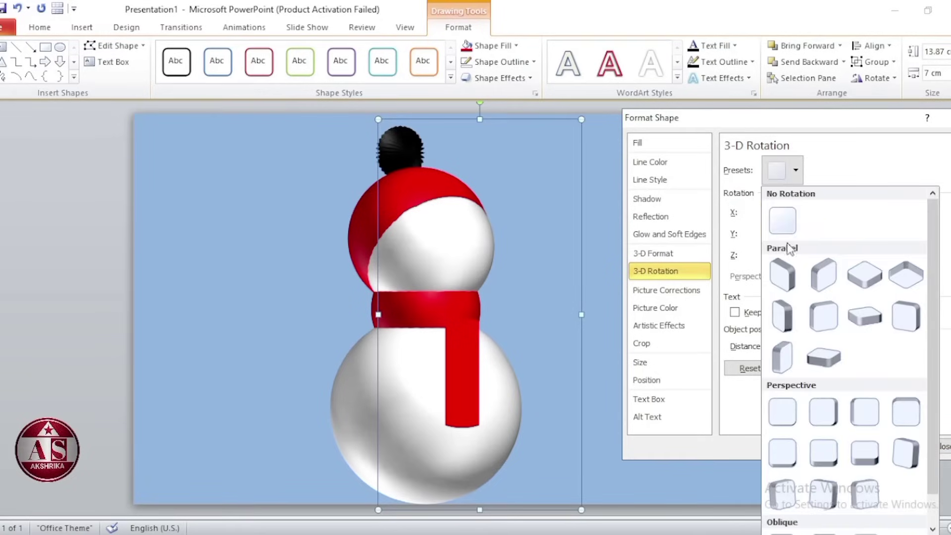
{"action": "left_click", "coordinate": [786, 226]}
Move the red scarf strip to the snowman's right side.
{"action": "left_click", "coordinate": [463, 385]}
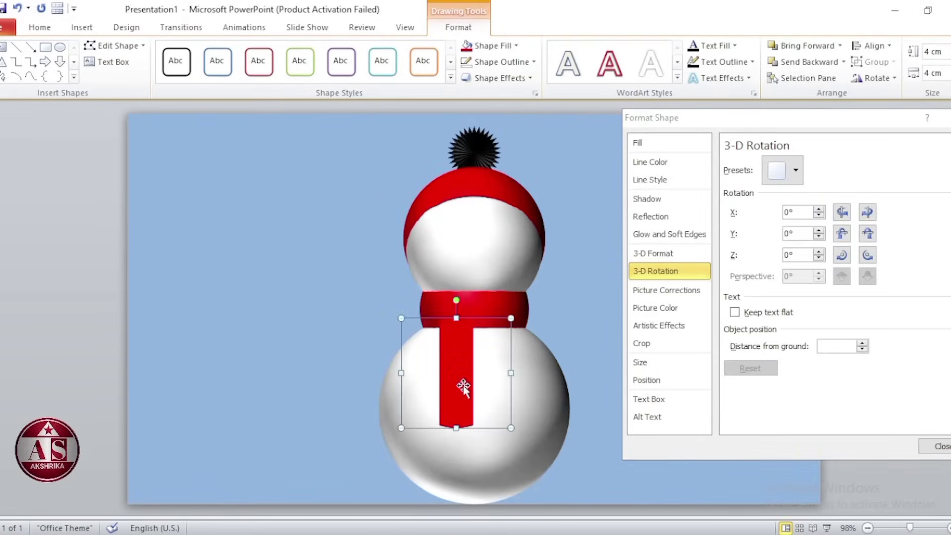
{"action": "left_click_drag", "start_coordinate": [463, 385], "coordinate": [520, 385]}
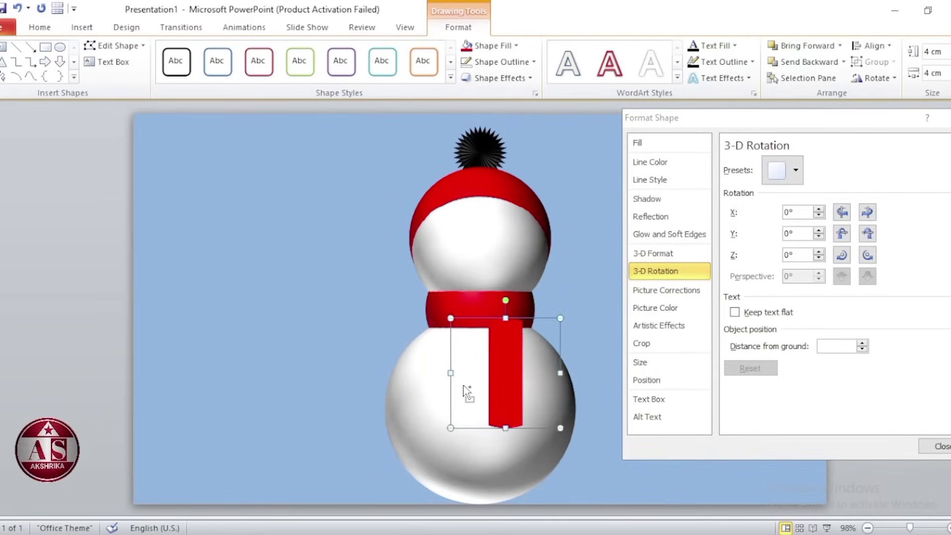
{"action": "left_click", "coordinate": [82, 27]}
{"action": "left_click", "coordinate": [177, 74]}
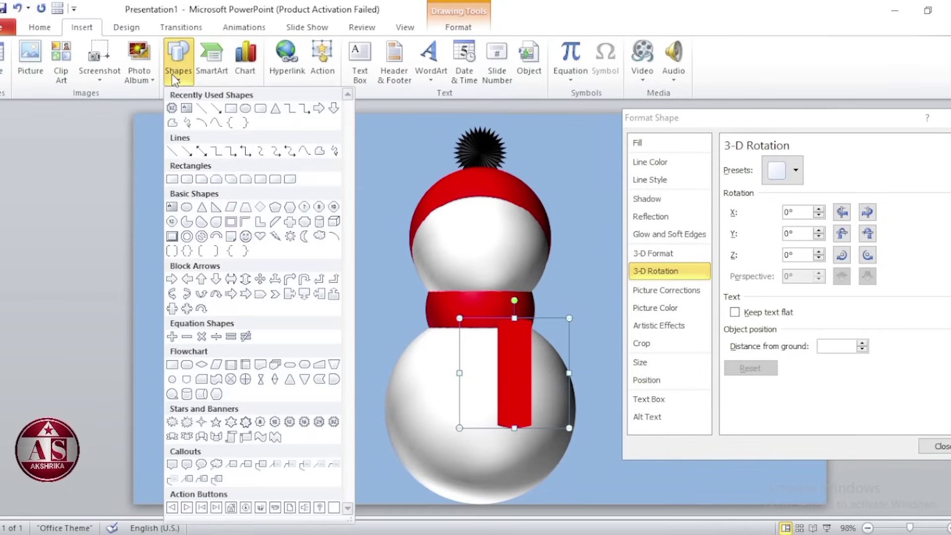
Draw a small solid black circle with no outline left of the snowman.
{"action": "left_click", "coordinate": [247, 108]}
{"action": "left_click_drag", "start_coordinate": [245, 286], "coordinate": [315, 357]}
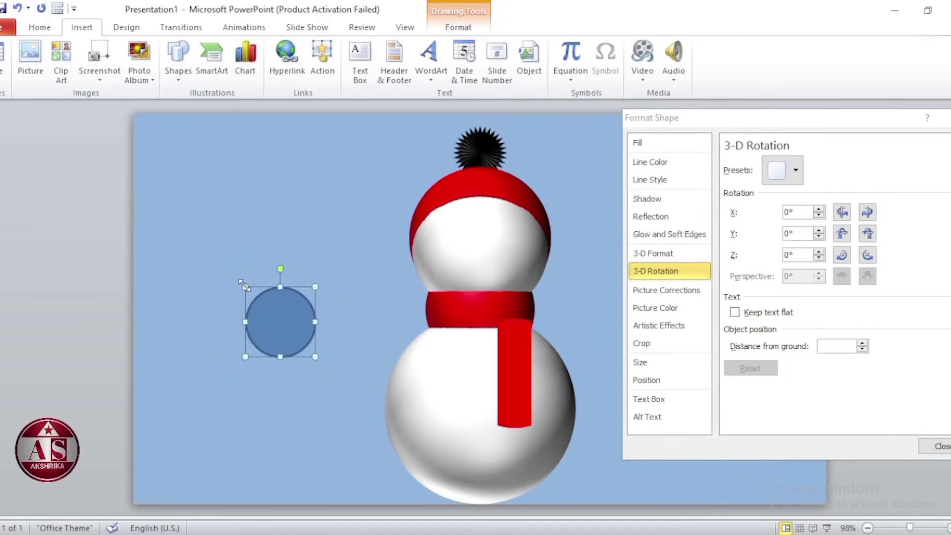
{"action": "left_click", "coordinate": [458, 27]}
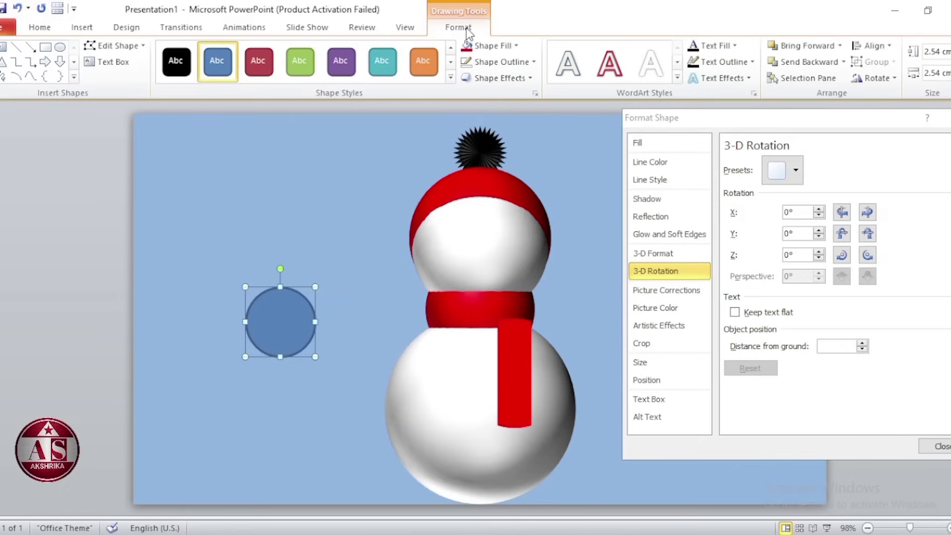
{"action": "left_click", "coordinate": [490, 45]}
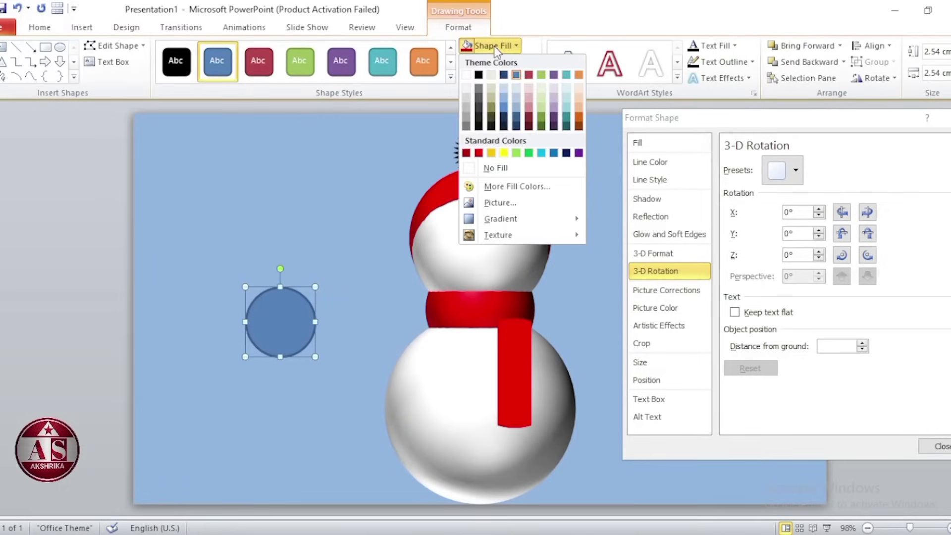
{"action": "left_click", "coordinate": [478, 75]}
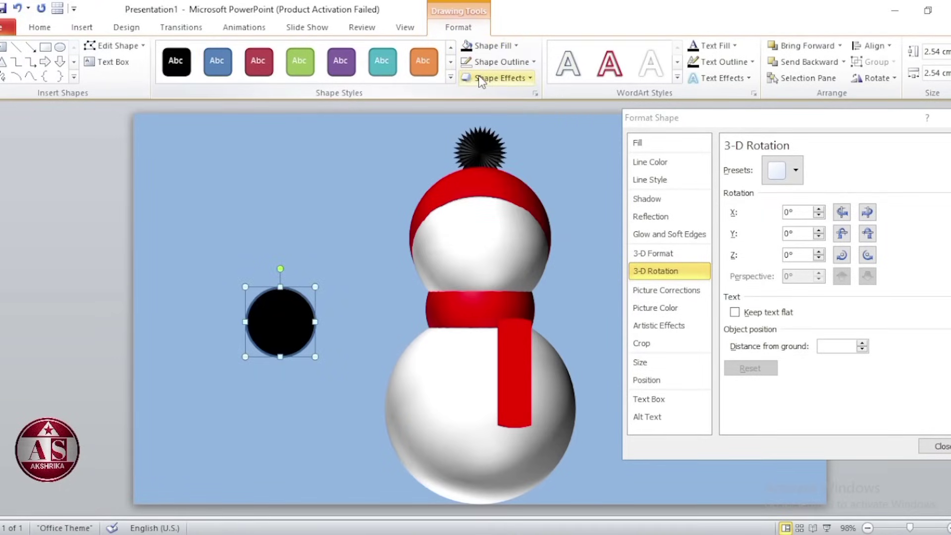
{"action": "left_click", "coordinate": [492, 66]}
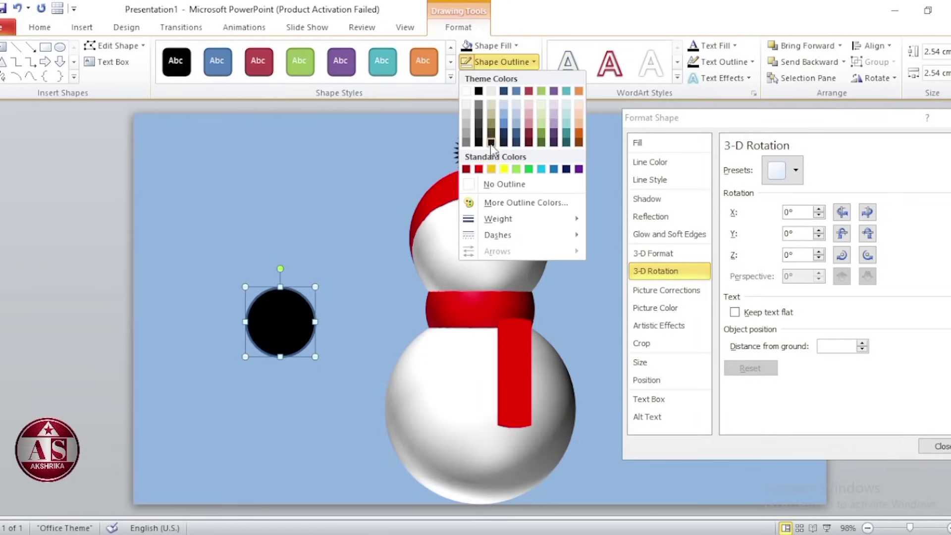
{"action": "left_click", "coordinate": [498, 182]}
Resize the black circle to 1 cm by 1 cm.
{"action": "left_click", "coordinate": [933, 52]}
{"action": "type", "text": "1"}
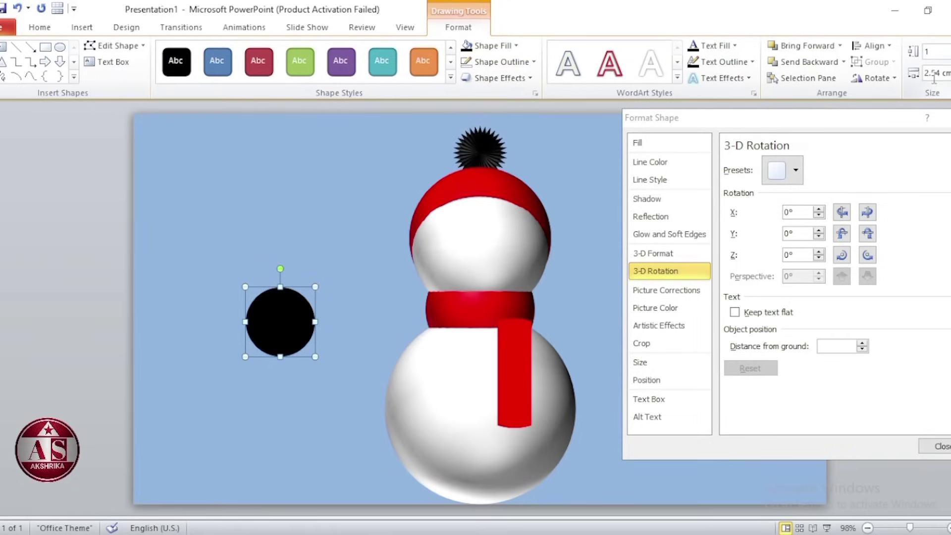
{"action": "key", "text": "Tab"}
{"action": "type", "text": "1"}
{"action": "key", "text": "Return"}
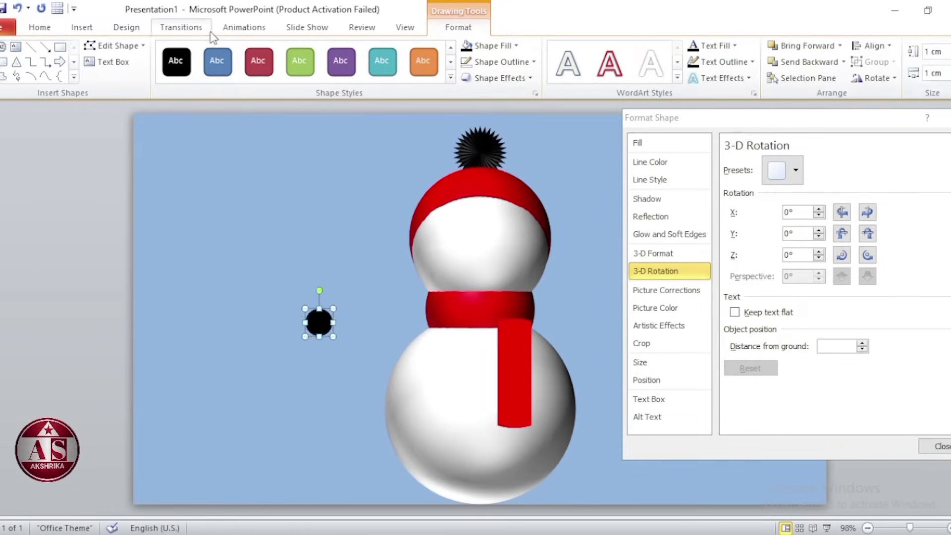
{"action": "left_click", "coordinate": [404, 28]}
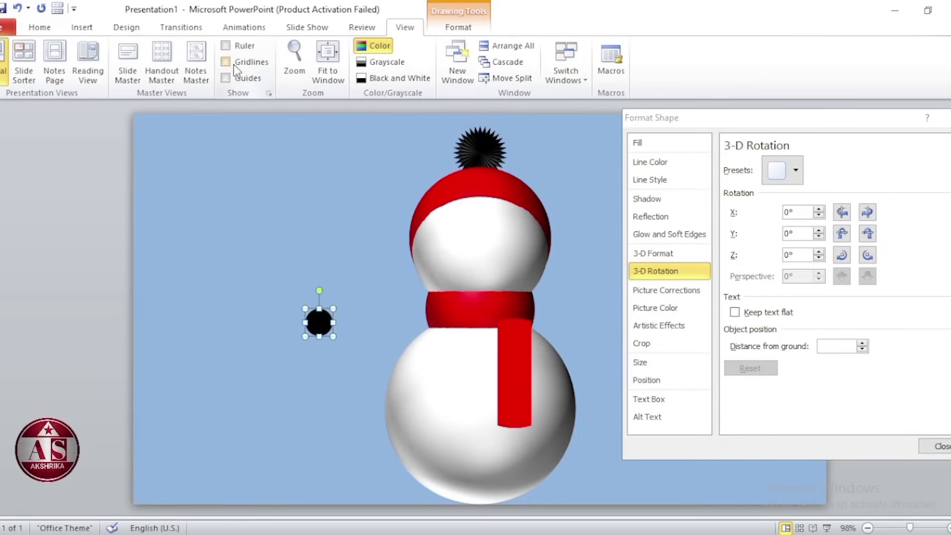
Duplicate the black circle into buttons on the snowman's body with Ctrl+D.
{"action": "key", "text": "ctrl+d"}
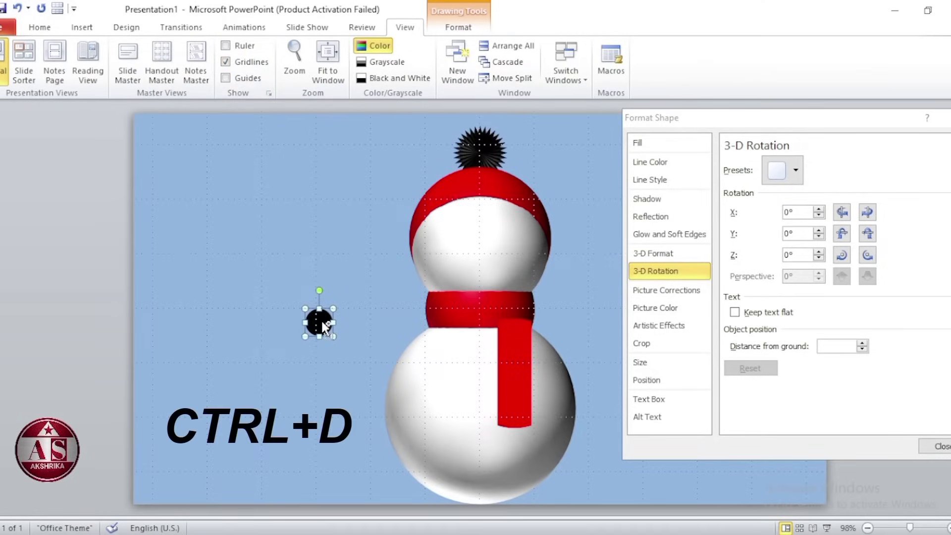
{"action": "mouse_move", "coordinate": [333, 338]}
{"action": "left_mouse_down"}
{"action": "mouse_move", "coordinate": [482, 423]}
{"action": "mouse_move", "coordinate": [480, 363]}
{"action": "mouse_move", "coordinate": [480, 415]}
{"action": "left_mouse_up"}
{"action": "key", "text": "ctrl+d"}
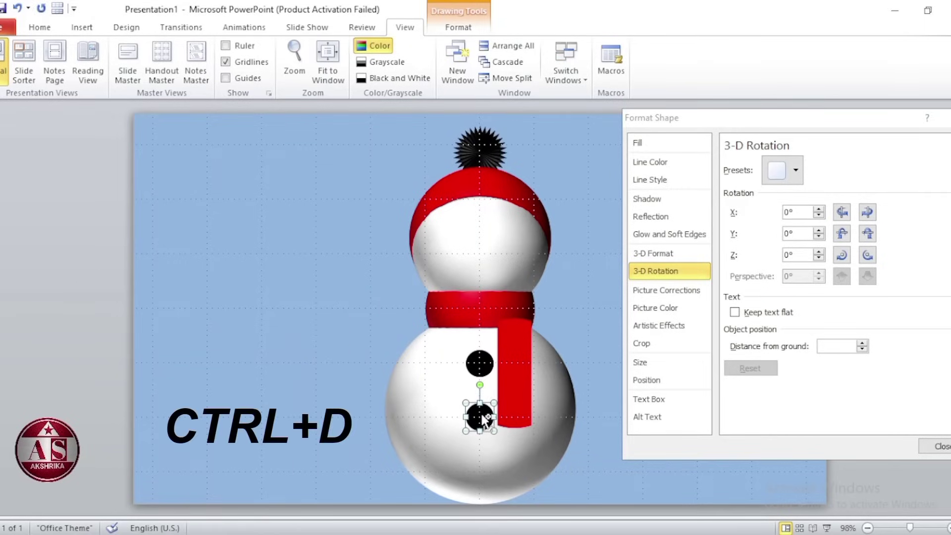
{"action": "key", "text": "ctrl+d"}
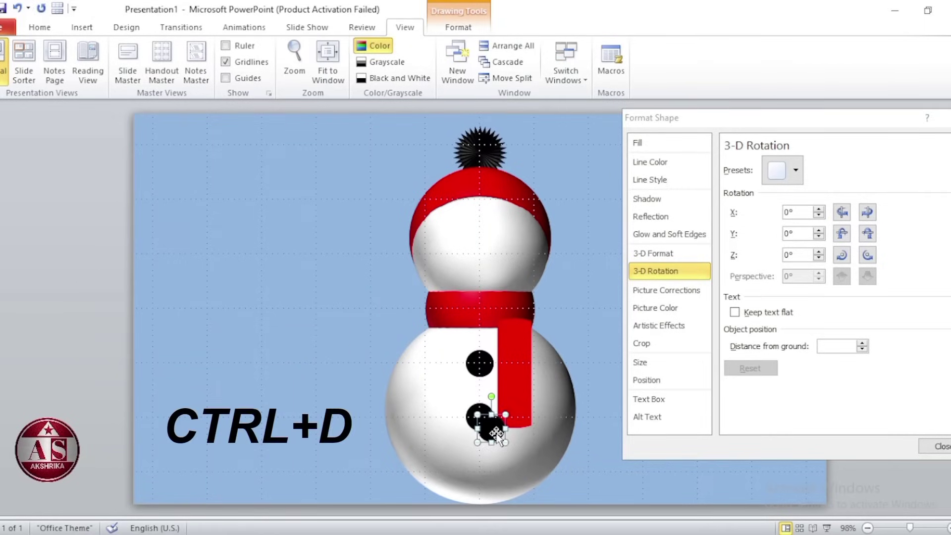
{"action": "left_click", "coordinate": [458, 27]}
{"action": "left_click", "coordinate": [933, 52]}
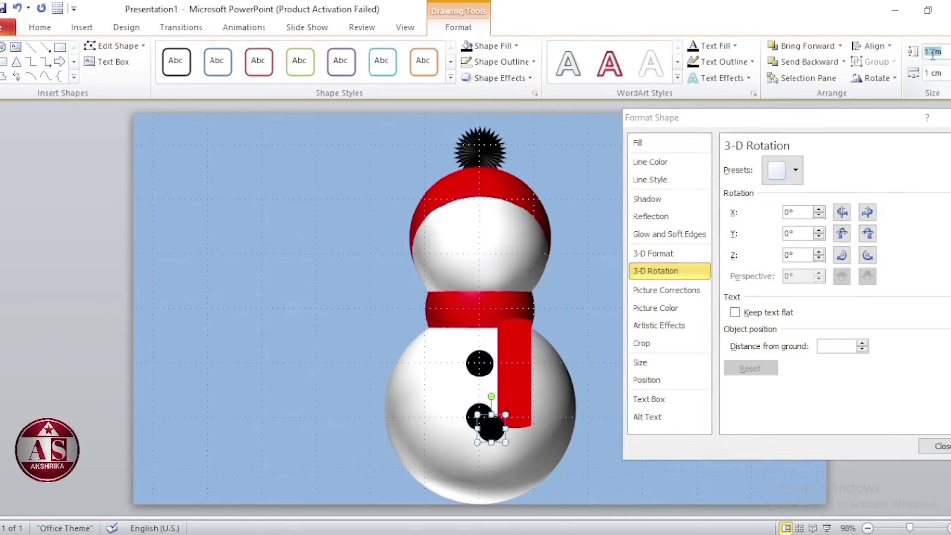
Shrink a button copy to 0.7 × 0.7 cm and place it on the head as the left eye.
{"action": "type", "text": "0.7"}
{"action": "key", "text": "Return"}
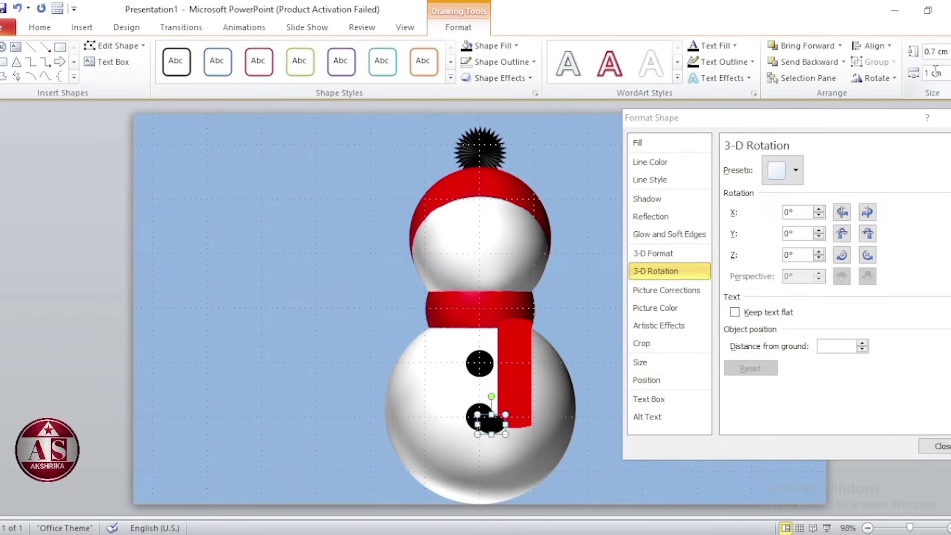
{"action": "left_click", "coordinate": [935, 72]}
{"action": "type", "text": "0.7"}
{"action": "key", "text": "Return"}
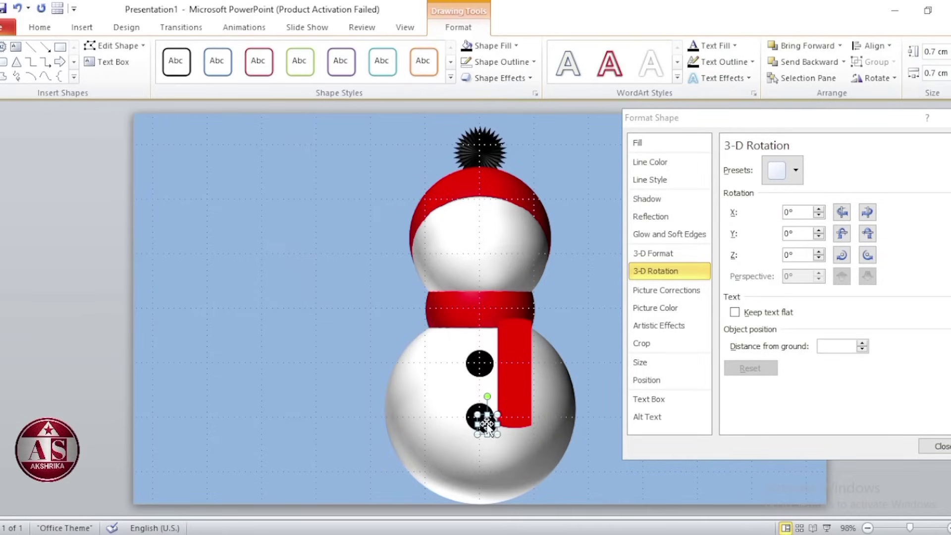
{"action": "left_click_drag", "start_coordinate": [488, 424], "coordinate": [456, 228]}
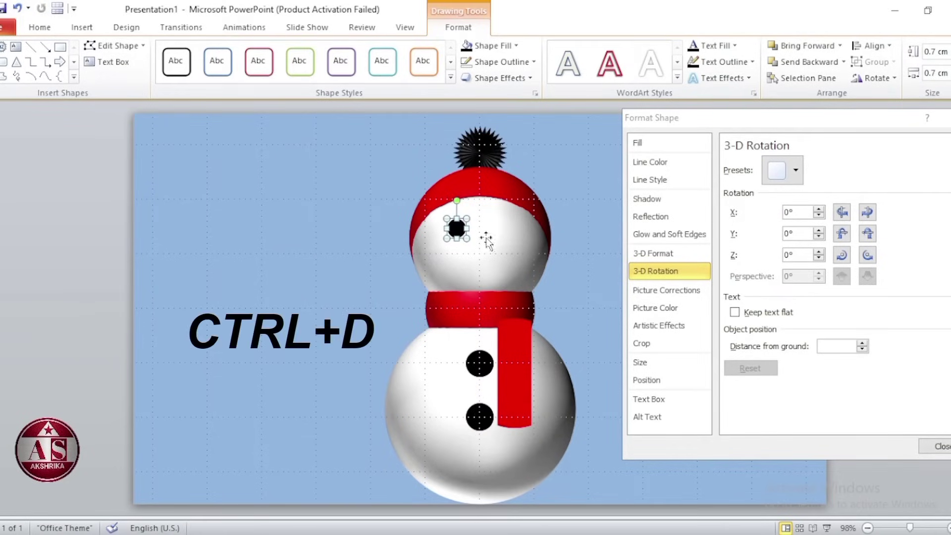
Duplicate the eye for the right eye, then copy the left eye again.
{"action": "key", "text": "ctrl+d"}
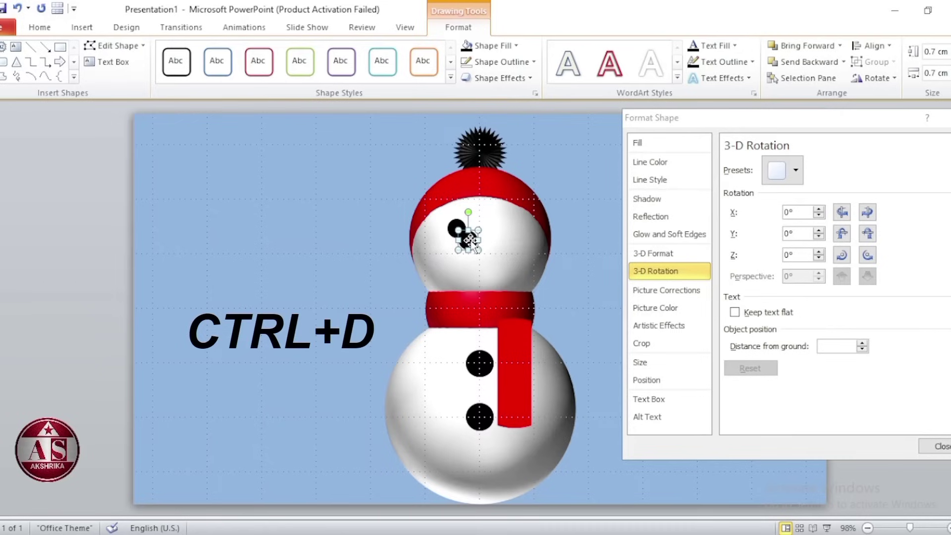
{"action": "left_click_drag", "start_coordinate": [471, 241], "coordinate": [511, 229]}
{"action": "left_click", "coordinate": [458, 229]}
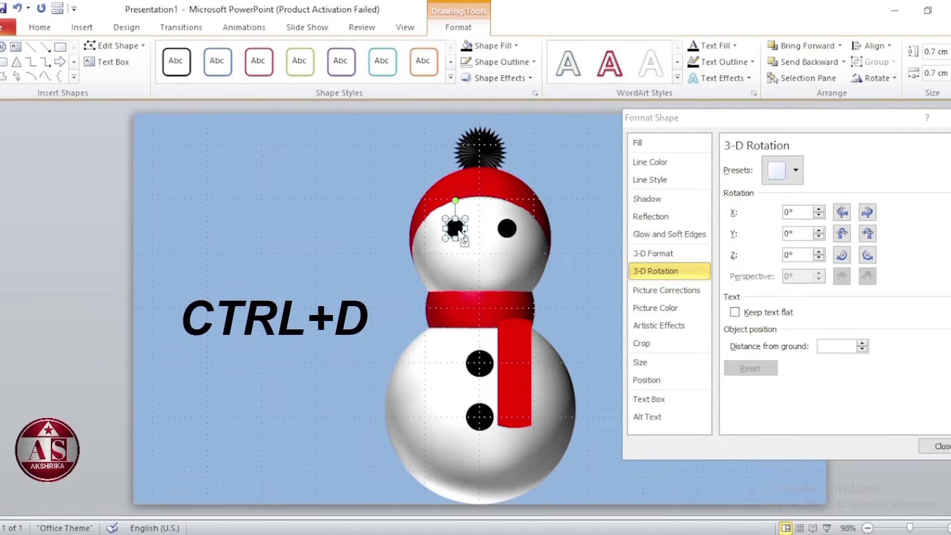
{"action": "key", "text": "ctrl+d"}
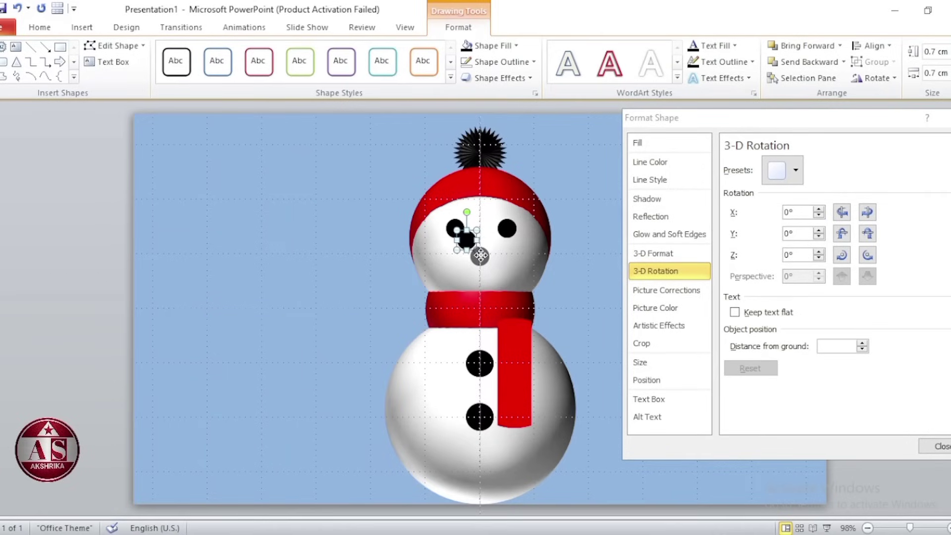
Place the copy at the face centre as a 0.6 cm tall Orange Accent 6, Darker 50% nose.
{"action": "left_click_drag", "start_coordinate": [466, 240], "coordinate": [479, 254]}
{"action": "triple_click", "coordinate": [935, 73]}
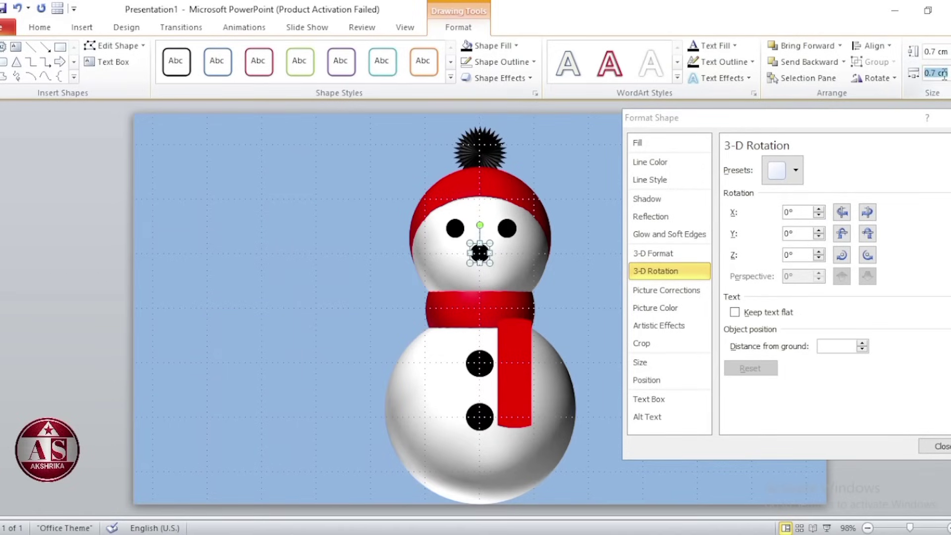
{"action": "type", "text": "0.6"}
{"action": "key", "text": "Return"}
{"action": "left_click", "coordinate": [484, 46]}
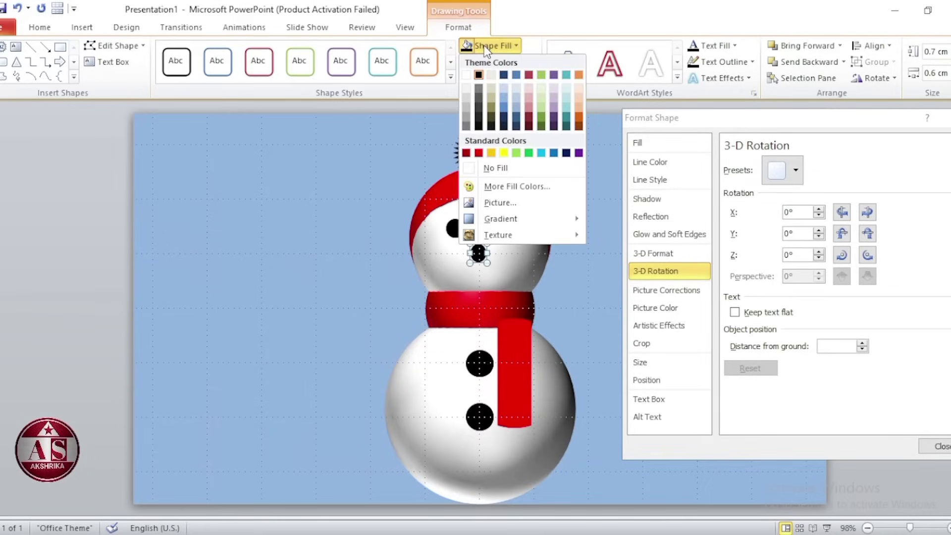
{"action": "left_click", "coordinate": [578, 126]}
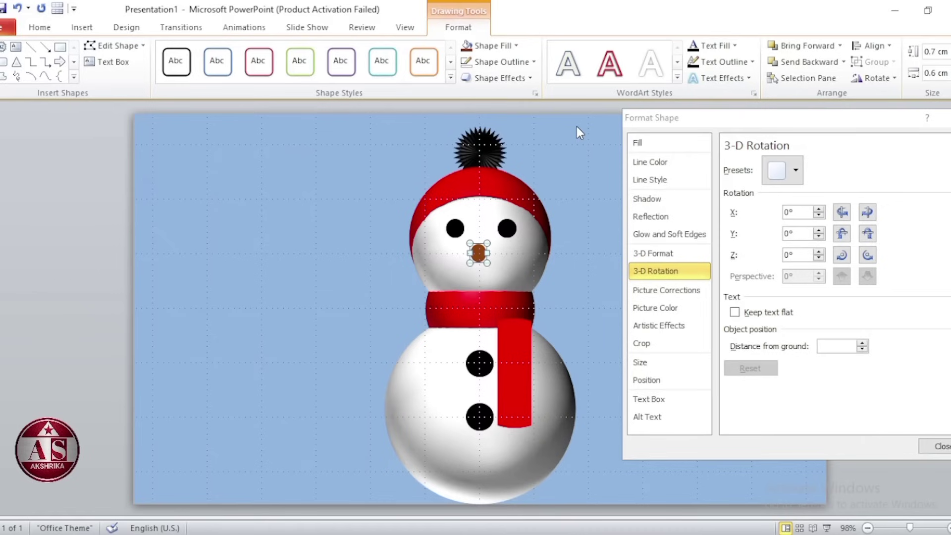
{"action": "left_click", "coordinate": [82, 27]}
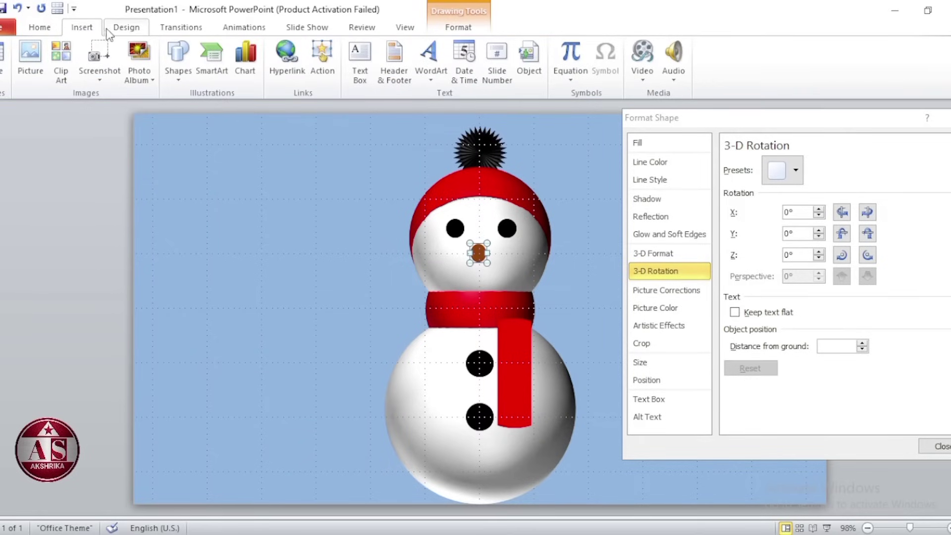
Draw a block arc left of the snowman, filled red with no outline.
{"action": "left_click", "coordinate": [178, 57]}
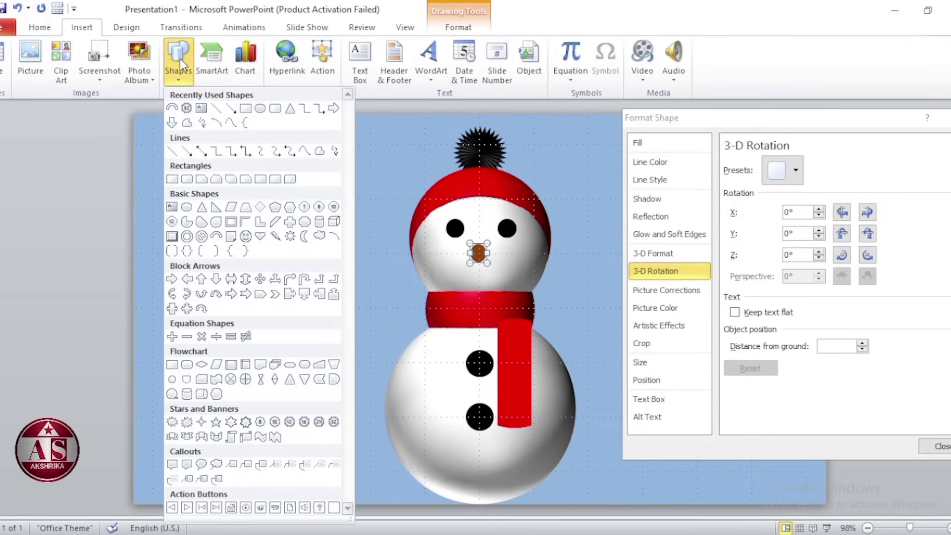
{"action": "left_click", "coordinate": [217, 236]}
{"action": "left_click_drag", "start_coordinate": [250, 238], "coordinate": [321, 308]}
{"action": "left_click", "coordinate": [462, 33]}
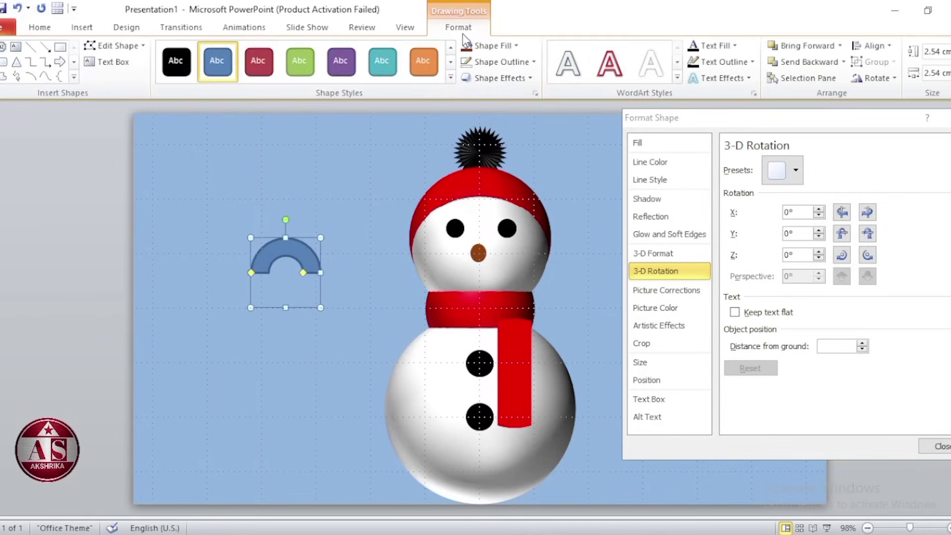
{"action": "left_click", "coordinate": [493, 49]}
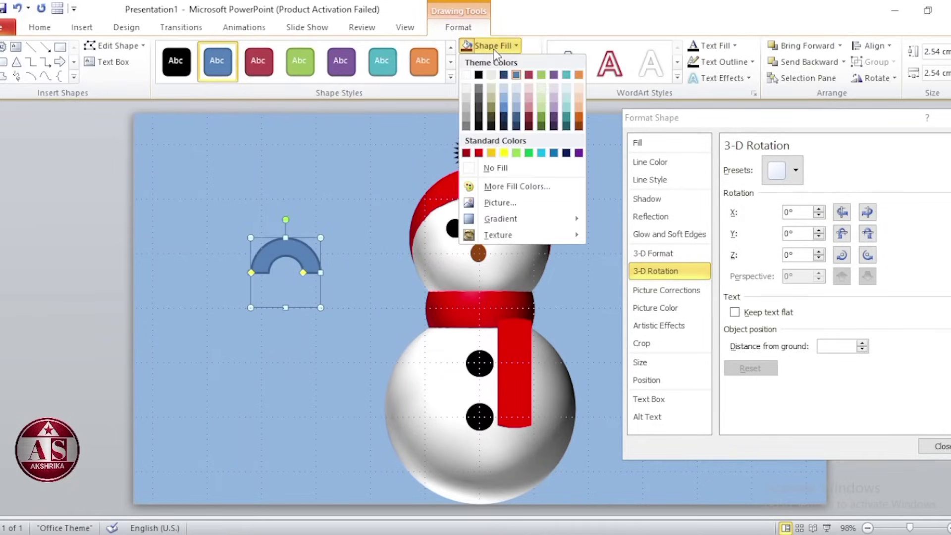
{"action": "left_click", "coordinate": [479, 155]}
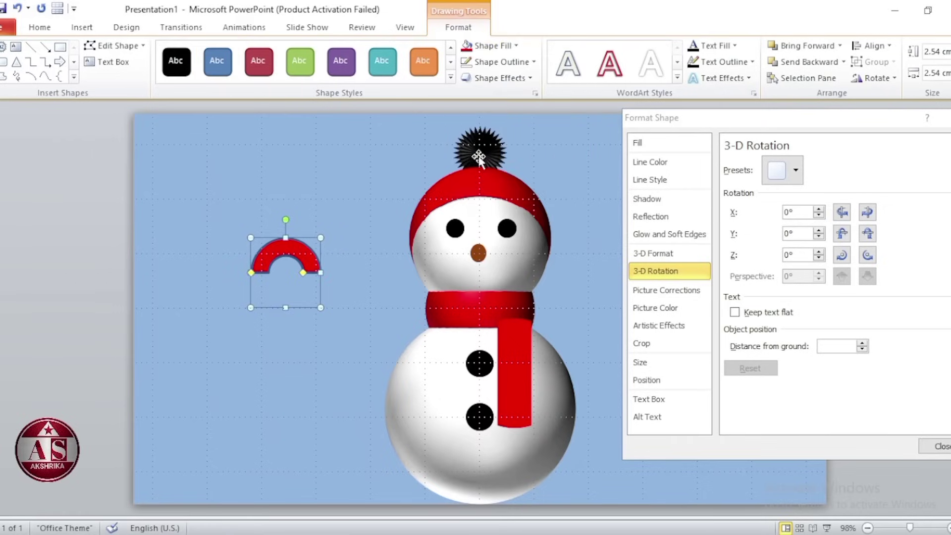
{"action": "left_click", "coordinate": [502, 61]}
{"action": "left_click", "coordinate": [490, 183]}
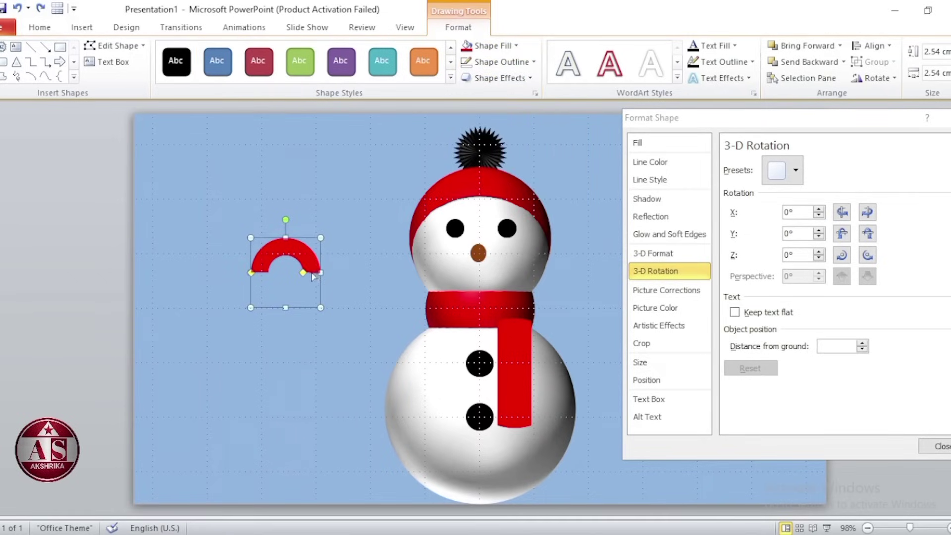
Thin the arc, flip it vertically, and set it below the nose as a smile.
{"action": "left_click_drag", "start_coordinate": [315, 274], "coordinate": [314, 273]}
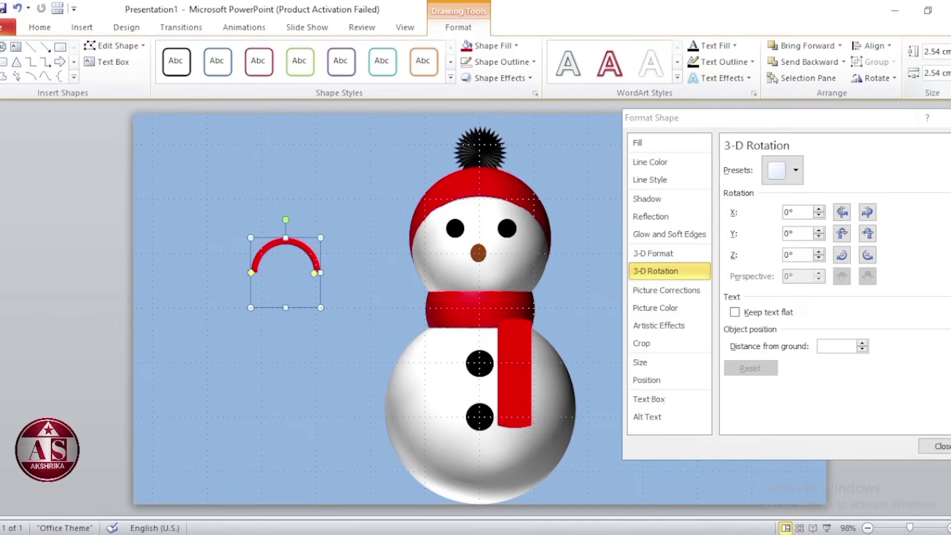
{"action": "left_click", "coordinate": [867, 82]}
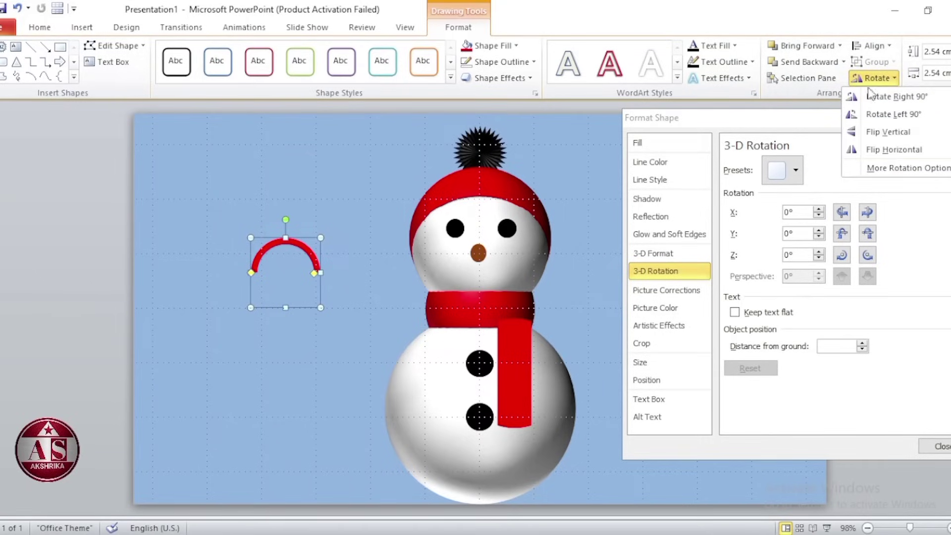
{"action": "left_click", "coordinate": [888, 132]}
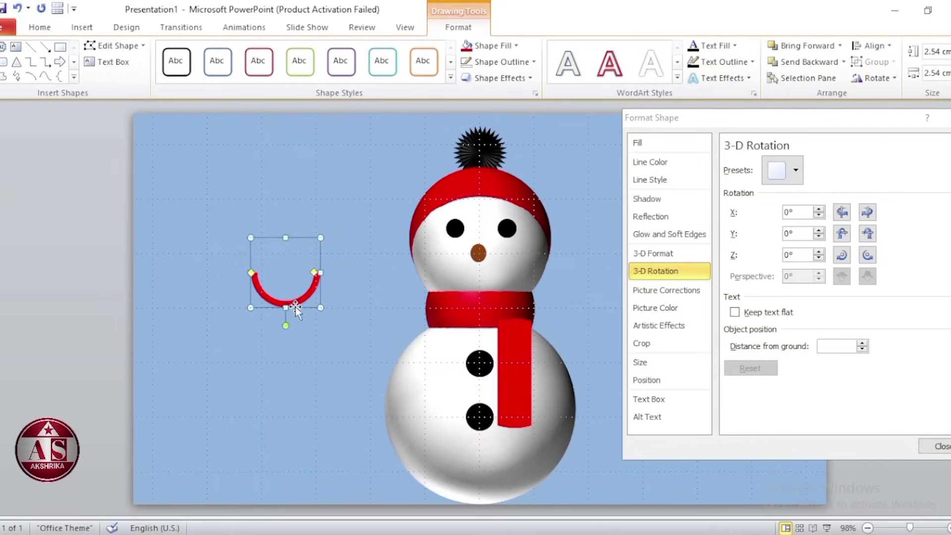
{"action": "left_click_drag", "start_coordinate": [295, 306], "coordinate": [491, 296]}
Nudge the smile up slightly and hide the slide gridlines.
{"action": "left_click", "coordinate": [403, 27]}
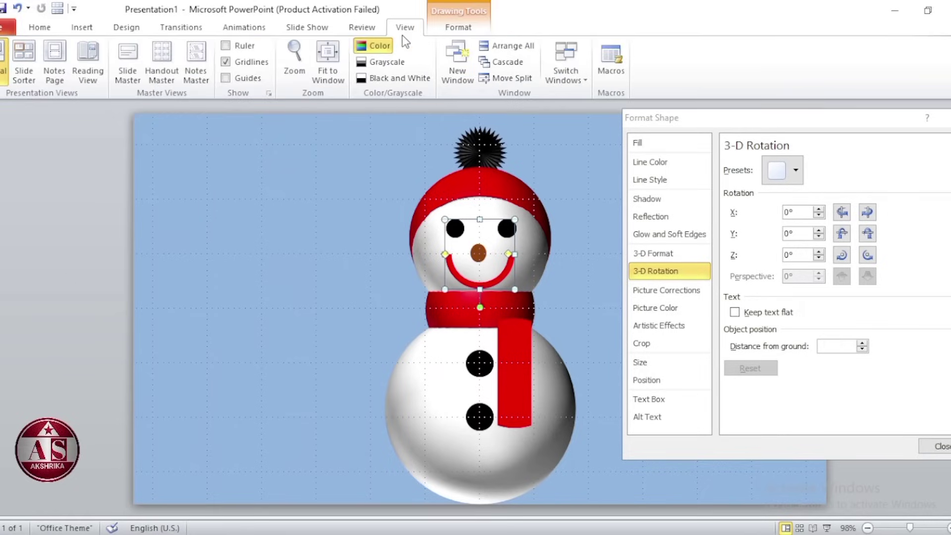
{"action": "key", "text": "Up"}
{"action": "key", "text": "Up"}
{"action": "left_click", "coordinate": [226, 62]}
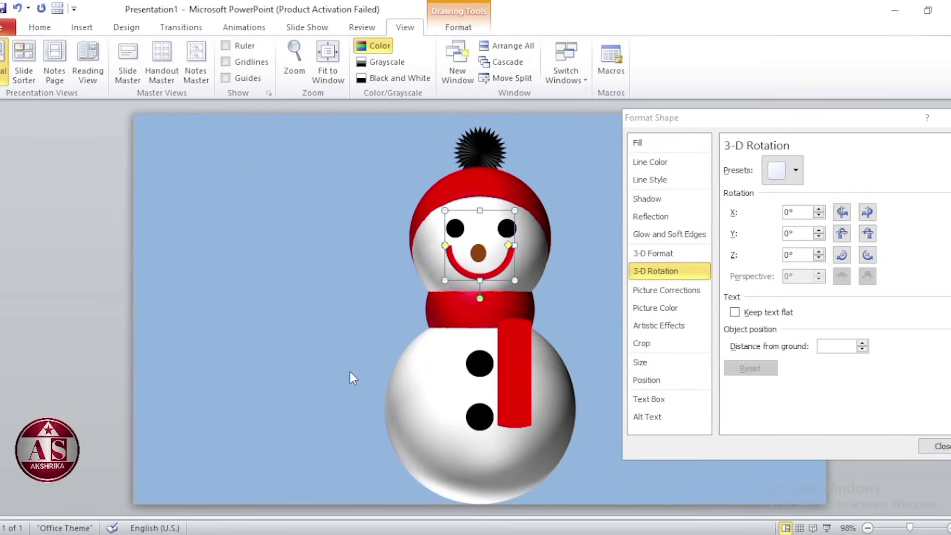
Group all snowman parts and rotate the group 330° on the X axis.
{"action": "key", "text": "ctrl+a"}
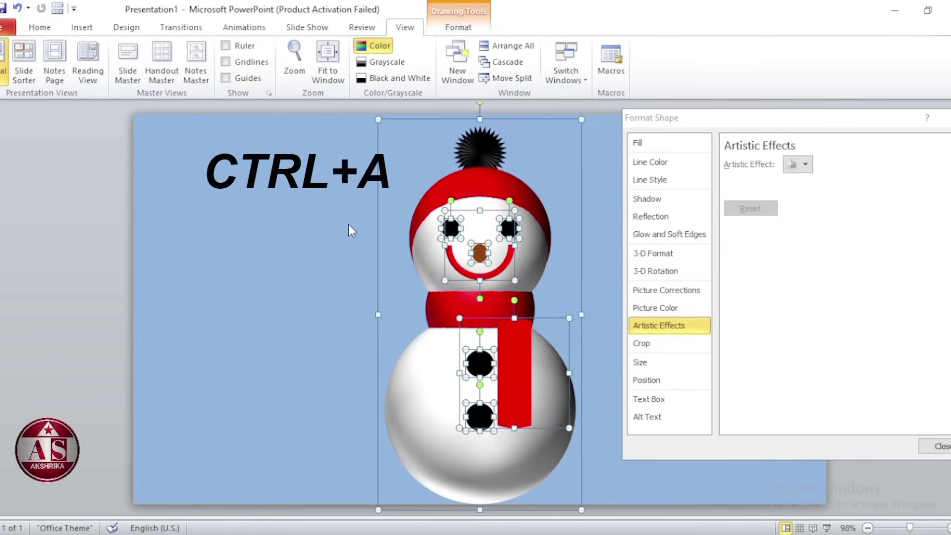
{"action": "key", "text": "ctrl+g"}
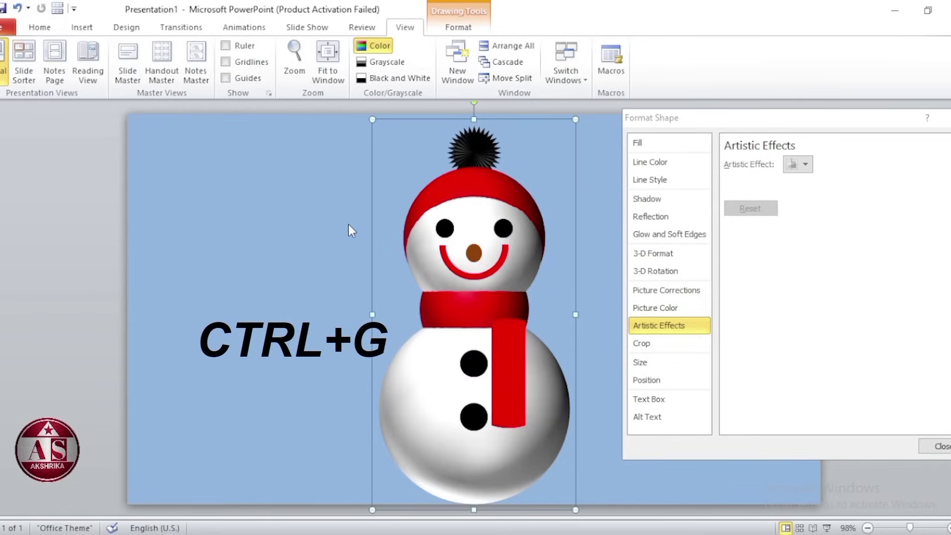
{"action": "left_click", "coordinate": [655, 271]}
{"action": "double_click", "coordinate": [792, 212]}
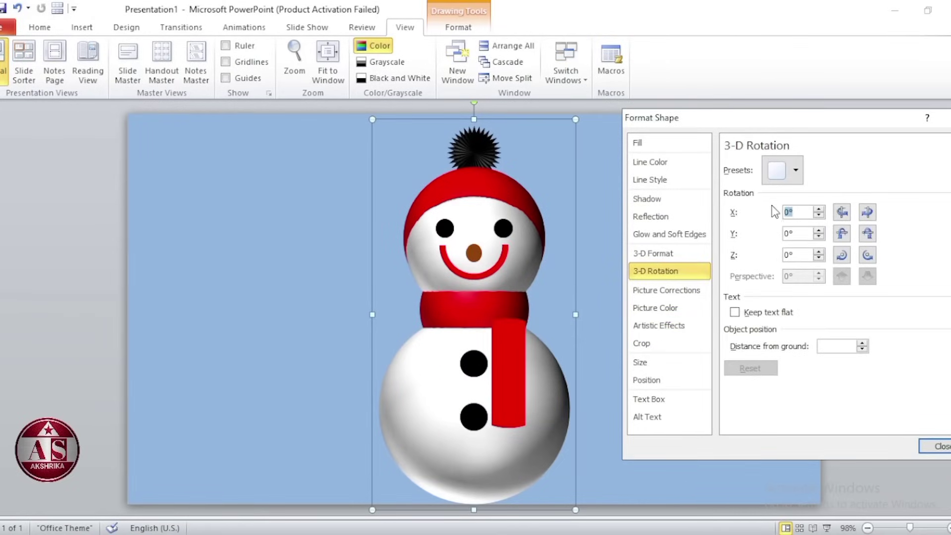
{"action": "type", "text": "30"}
{"action": "key", "text": "Return"}
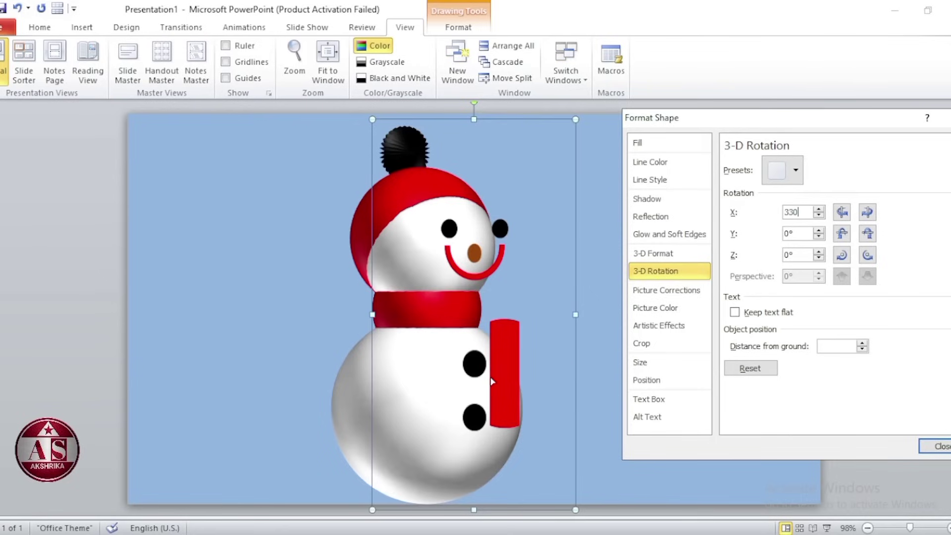
Give the hanging scarf end a Circle top bevel 57 pt wide and 57 pt high.
{"action": "left_click", "coordinate": [512, 381]}
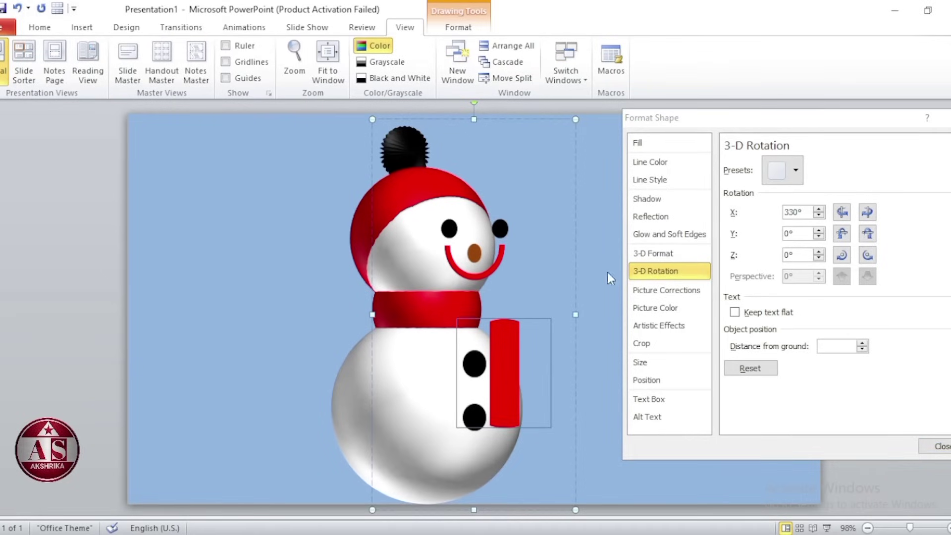
{"action": "left_click", "coordinate": [653, 253]}
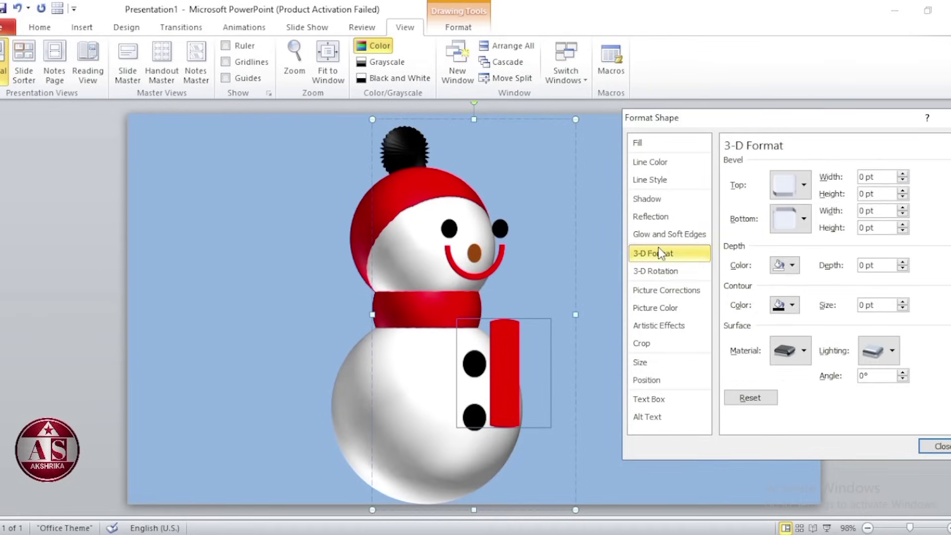
{"action": "left_click", "coordinate": [802, 185]}
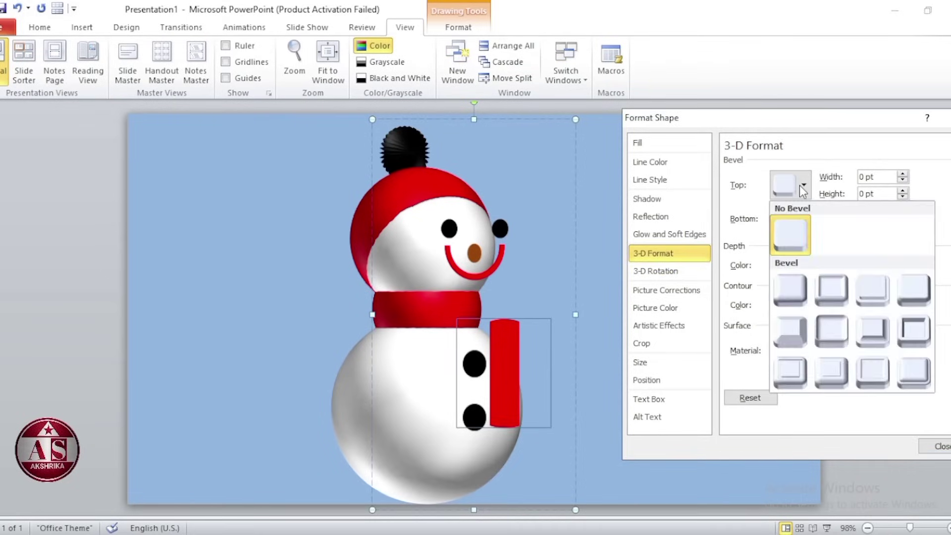
{"action": "left_click", "coordinate": [792, 286]}
{"action": "left_click_drag", "start_coordinate": [876, 178], "coordinate": [858, 179]}
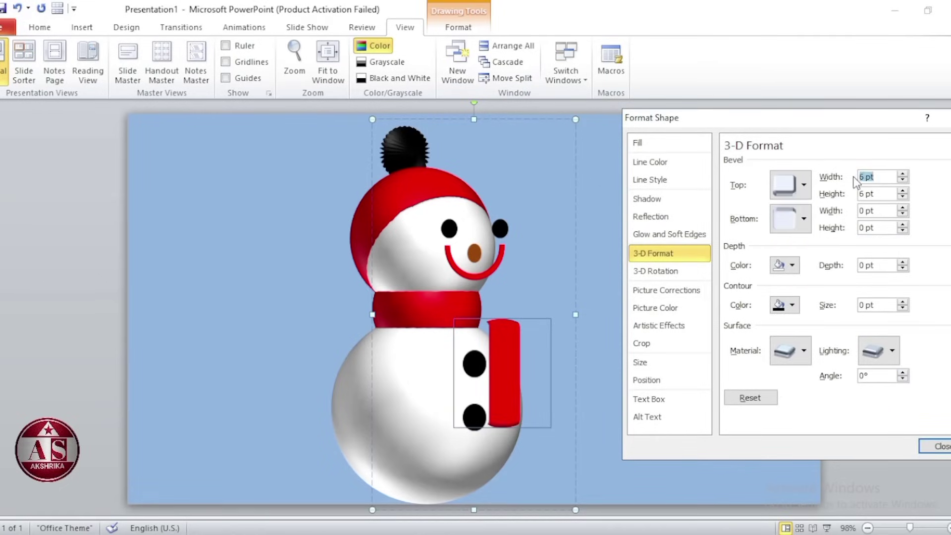
{"action": "type", "text": "57"}
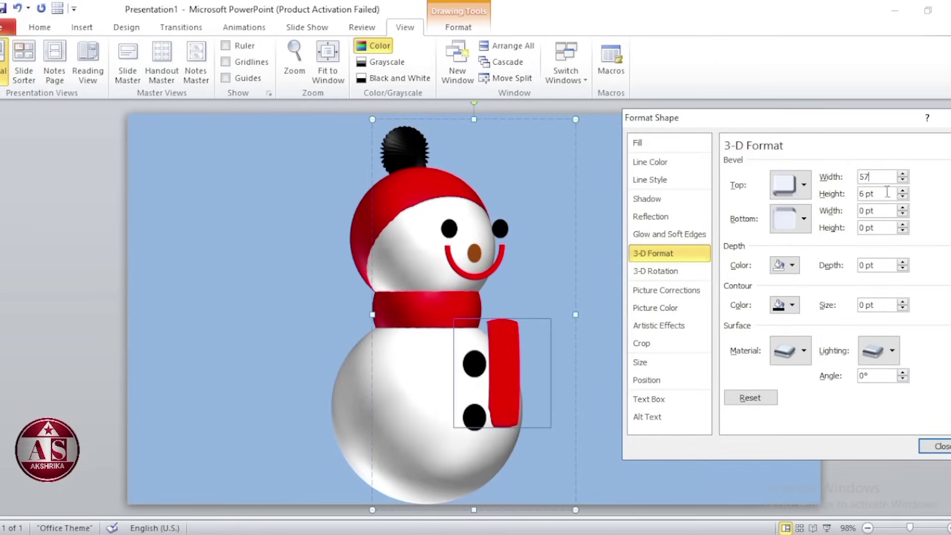
{"action": "key", "text": "Tab"}
{"action": "type", "text": "57"}
{"action": "key", "text": "Tab"}
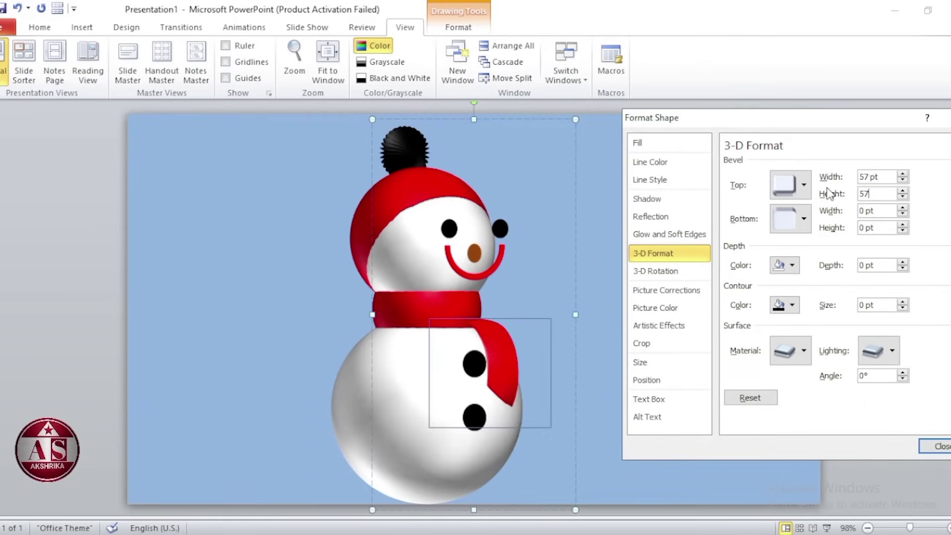
{"action": "left_click", "coordinate": [652, 273]}
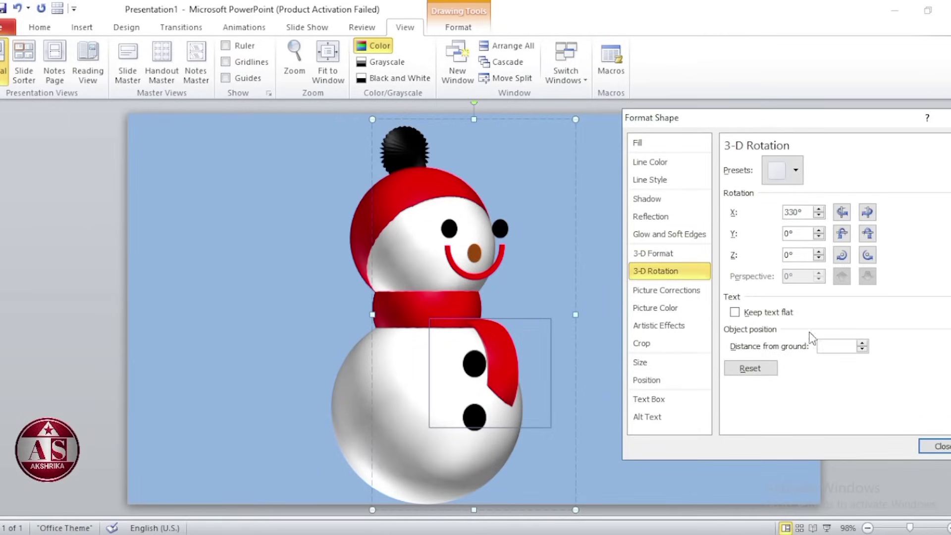
{"action": "type", "text": "-4"}
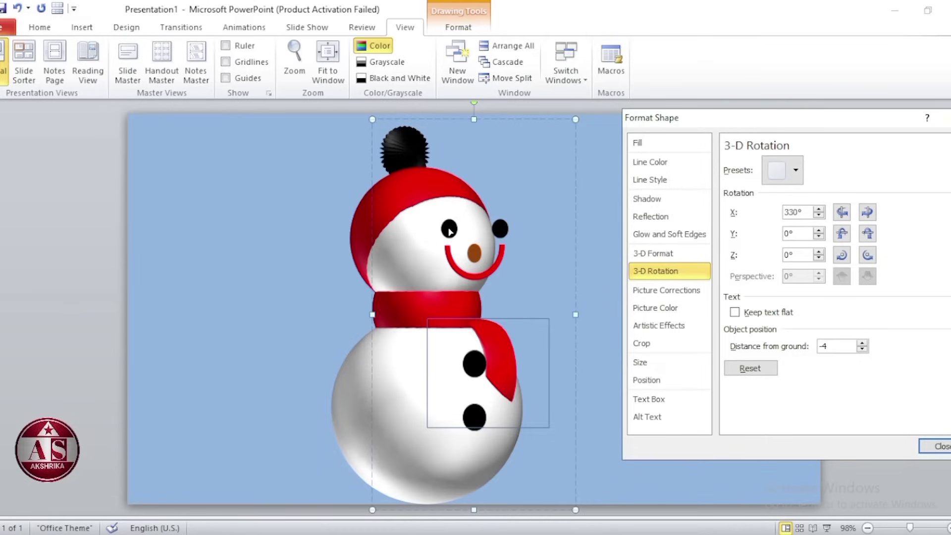
Give the snowman's eyes a top bevel 11 pt wide and 11 pt high.
{"action": "left_click", "coordinate": [449, 231]}
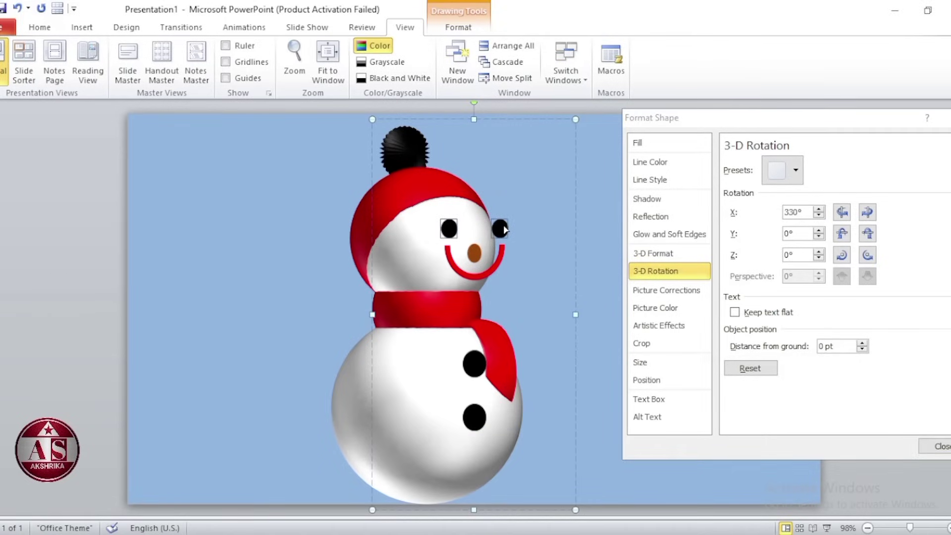
{"action": "left_click", "coordinate": [652, 253]}
{"action": "left_click", "coordinate": [803, 187]}
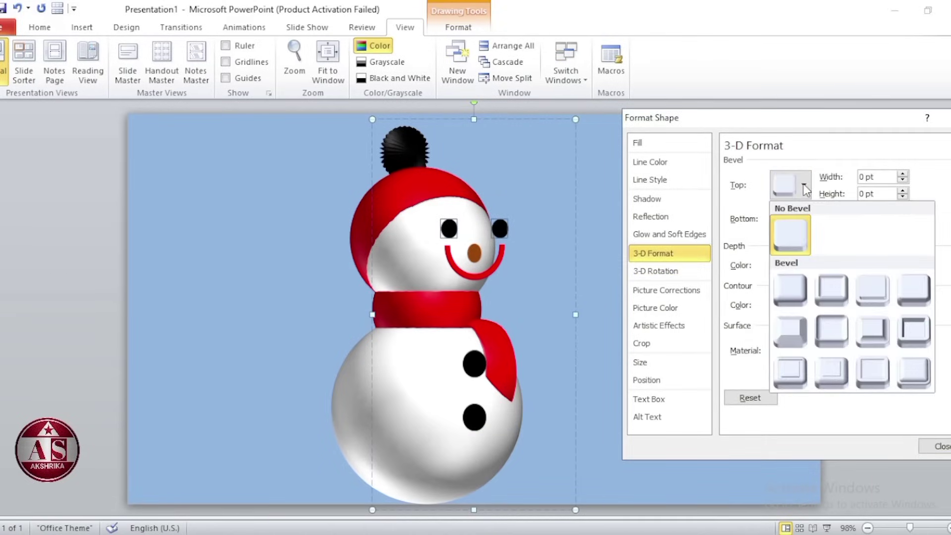
{"action": "left_click", "coordinate": [790, 289]}
{"action": "left_click_drag", "start_coordinate": [878, 177], "coordinate": [844, 167]}
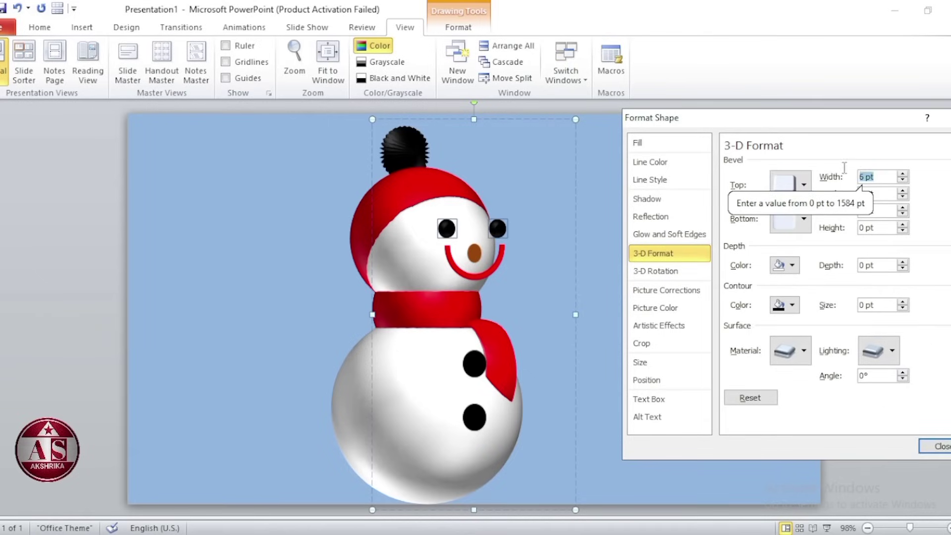
{"action": "type", "text": "11"}
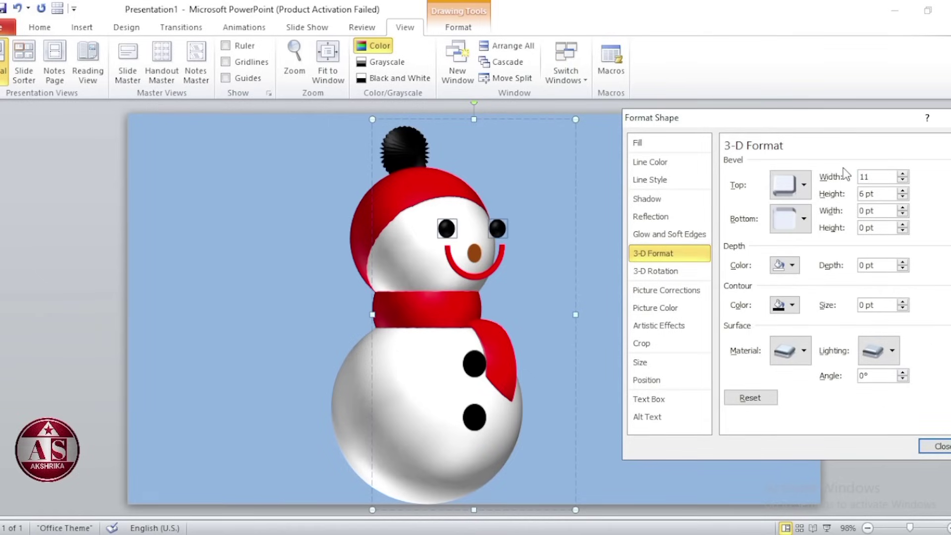
{"action": "key", "text": "Tab"}
{"action": "type", "text": "11"}
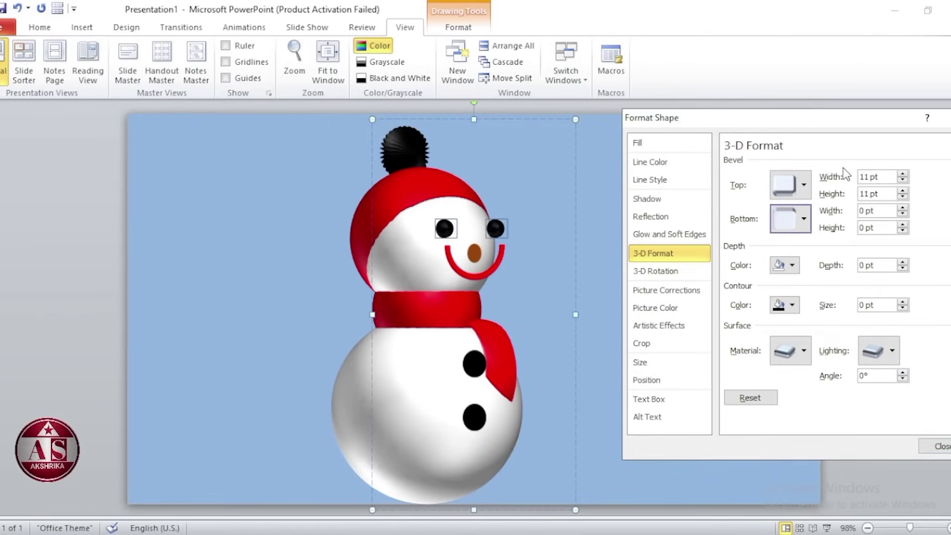
{"action": "left_click", "coordinate": [671, 273]}
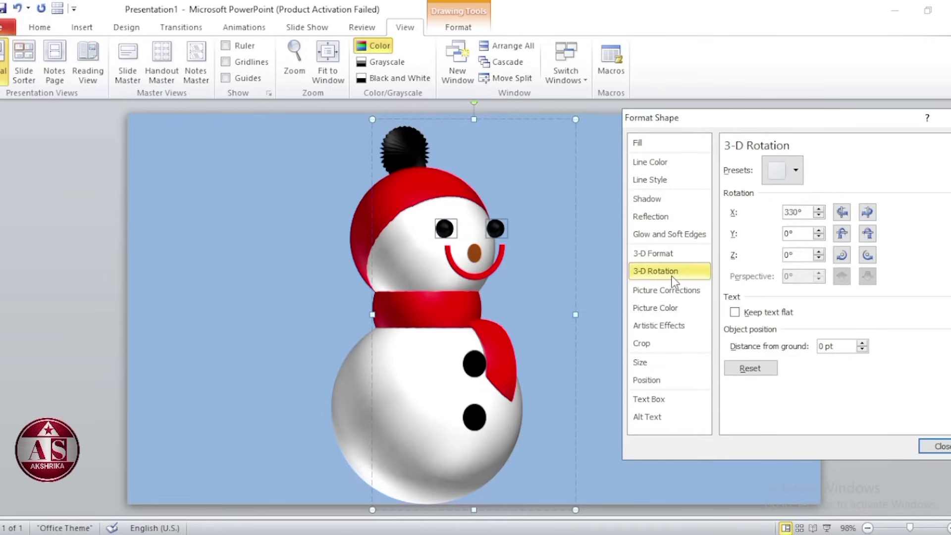
{"action": "double_click", "coordinate": [833, 346]}
{"action": "left_click", "coordinate": [472, 253]}
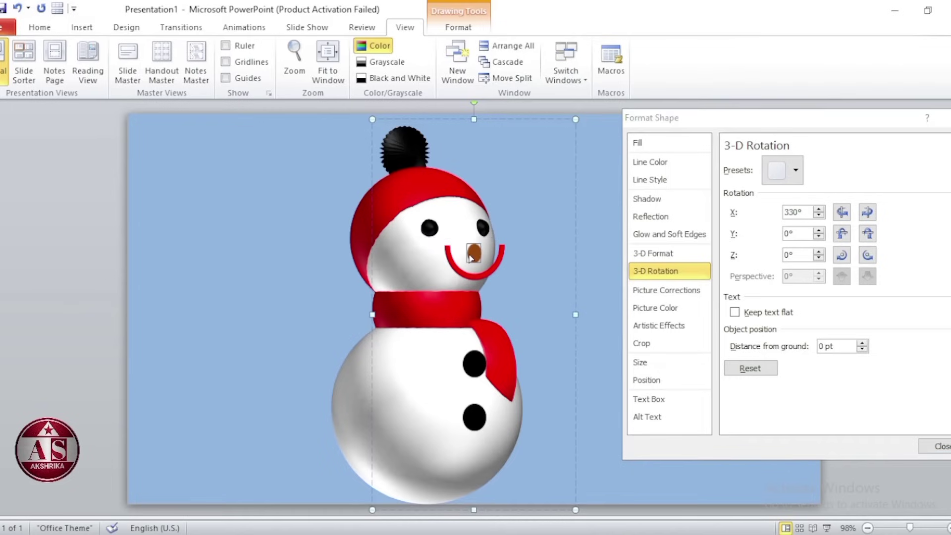
Give the nose a 28 pt by 37 pt top bevel and adjust its distance from ground.
{"action": "left_click", "coordinate": [645, 252]}
{"action": "left_click", "coordinate": [796, 194]}
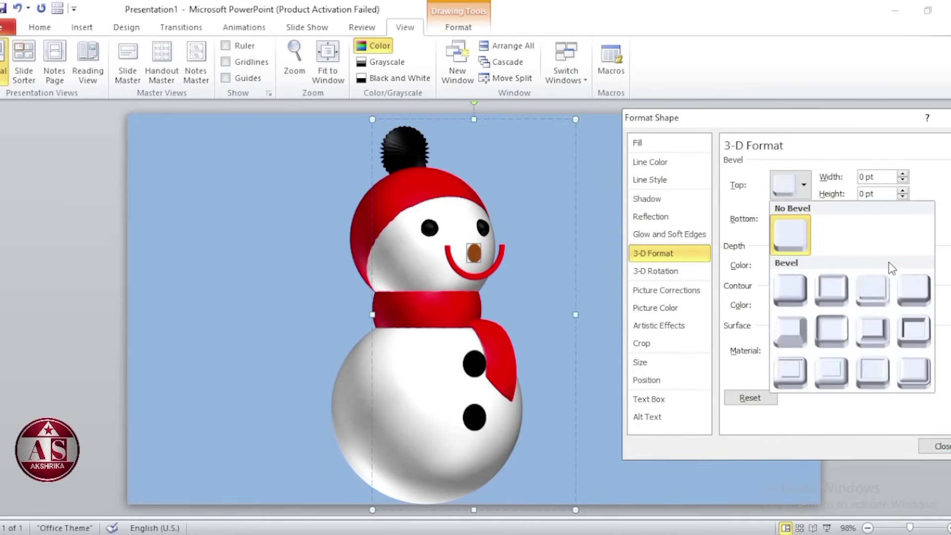
{"action": "left_click", "coordinate": [906, 291]}
{"action": "type", "text": "13"}
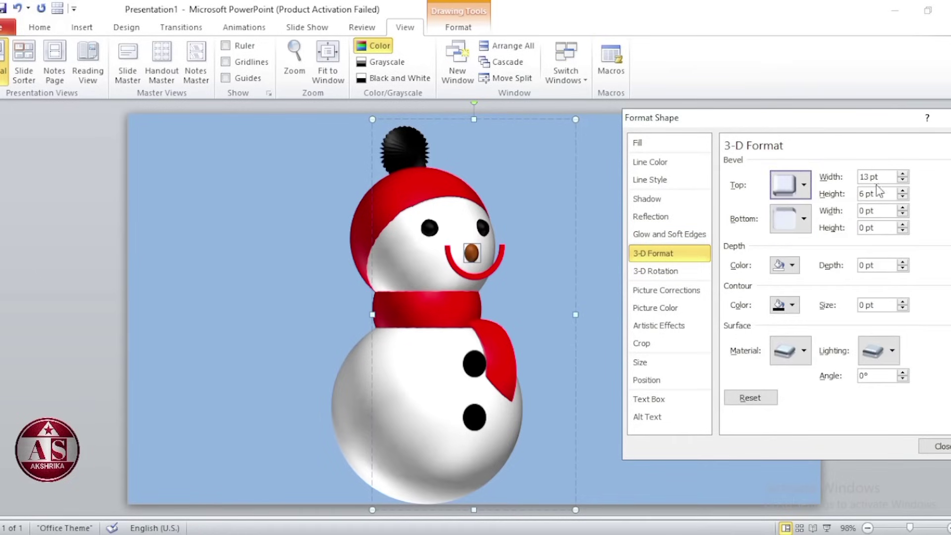
{"action": "key", "text": "Tab"}
{"action": "type", "text": "8"}
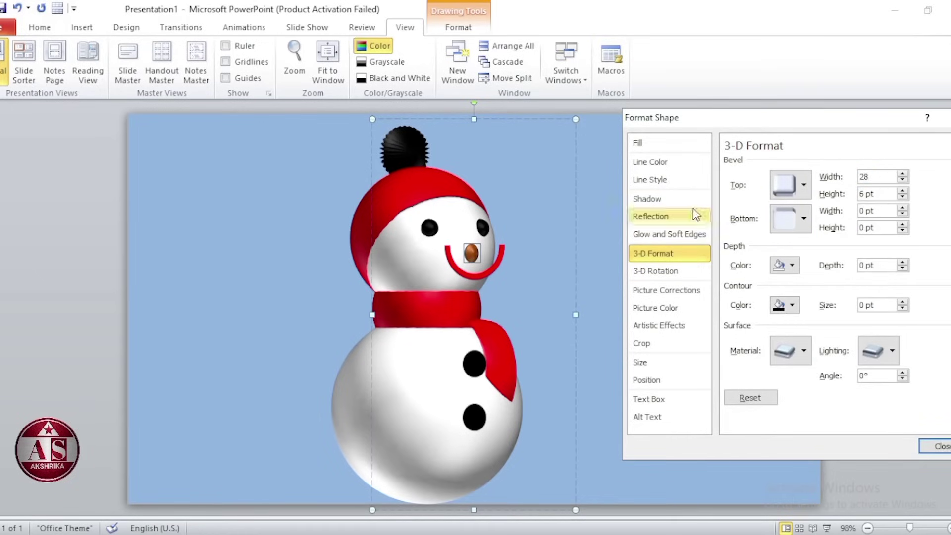
{"action": "key", "text": "Tab"}
{"action": "type", "text": "37"}
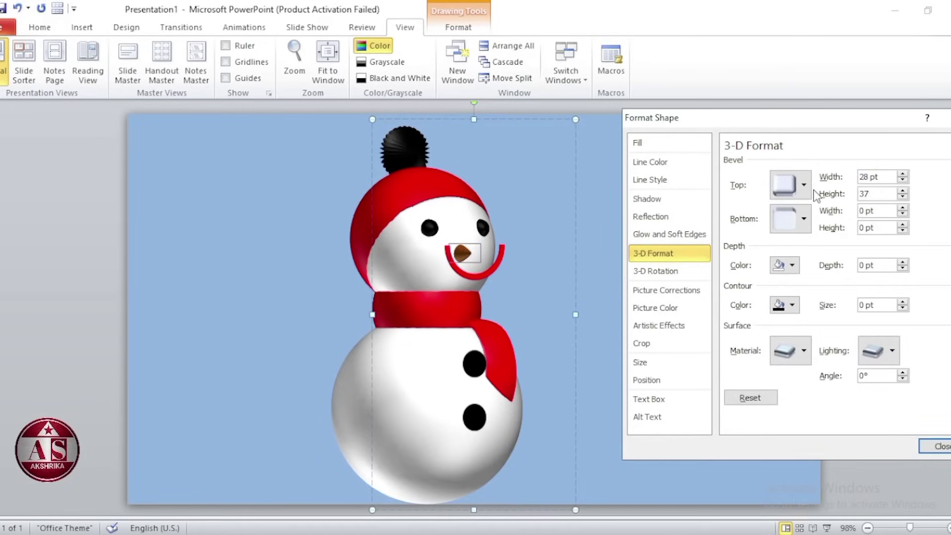
{"action": "left_click", "coordinate": [672, 276]}
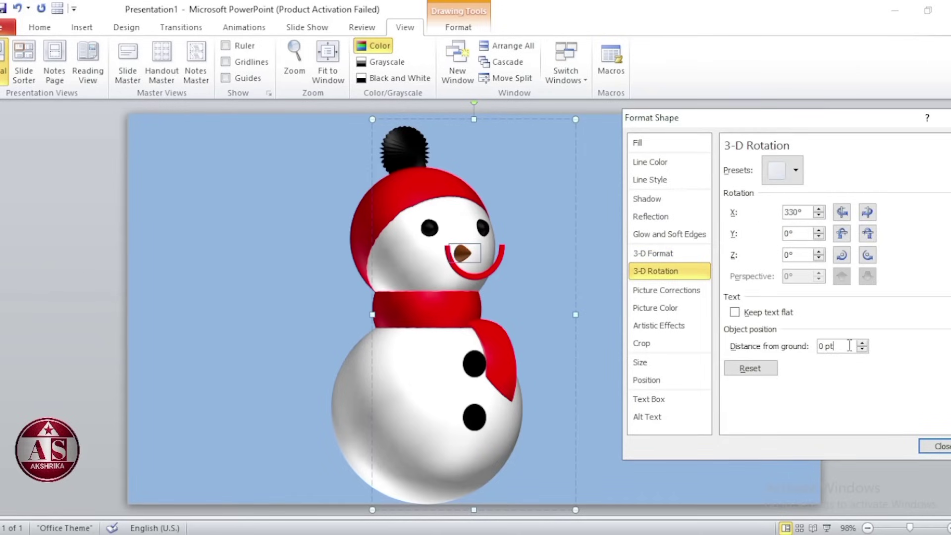
{"action": "left_click_drag", "start_coordinate": [849, 345], "coordinate": [784, 347]}
{"action": "type", "text": "4"}
{"action": "left_click", "coordinate": [453, 268]}
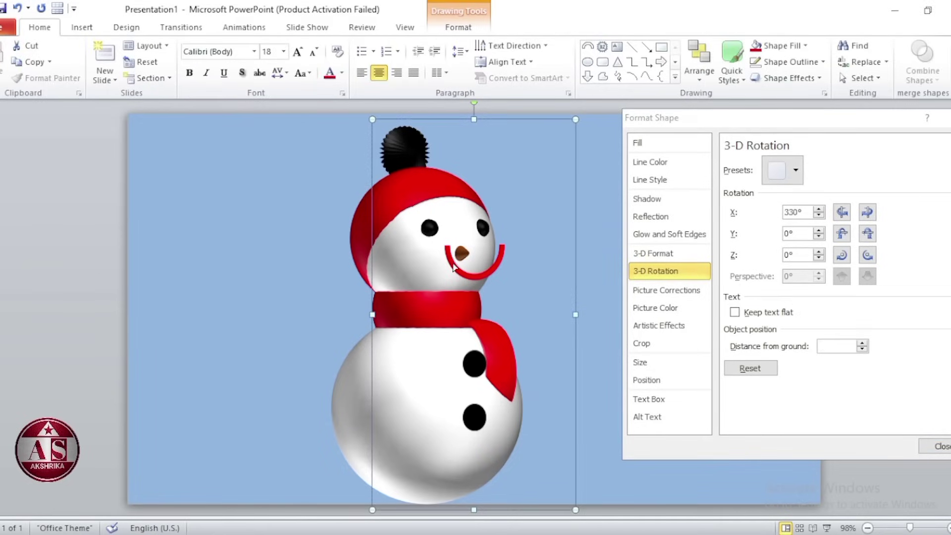
Bevel the red mouth with the first top bevel style and set it slightly back.
{"action": "left_click", "coordinate": [453, 268]}
{"action": "left_click", "coordinate": [658, 253]}
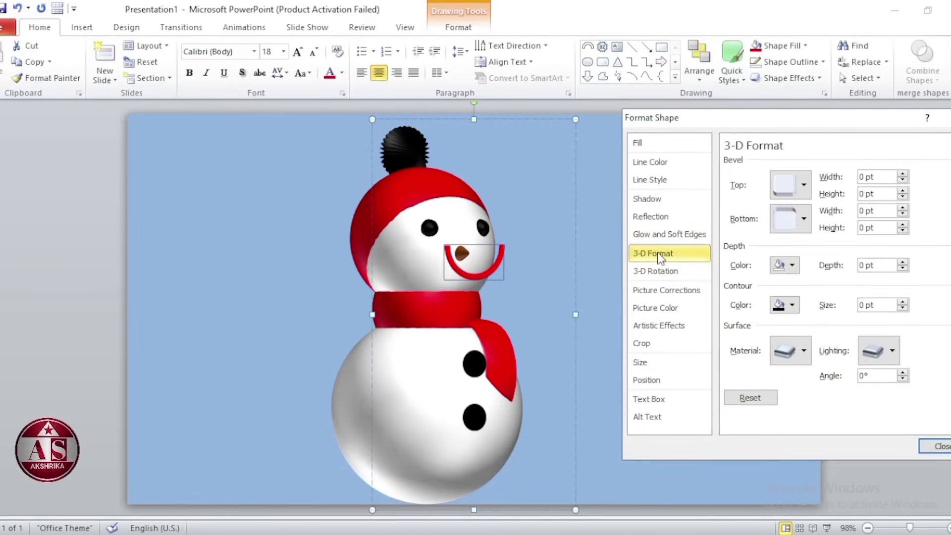
{"action": "left_click", "coordinate": [796, 186]}
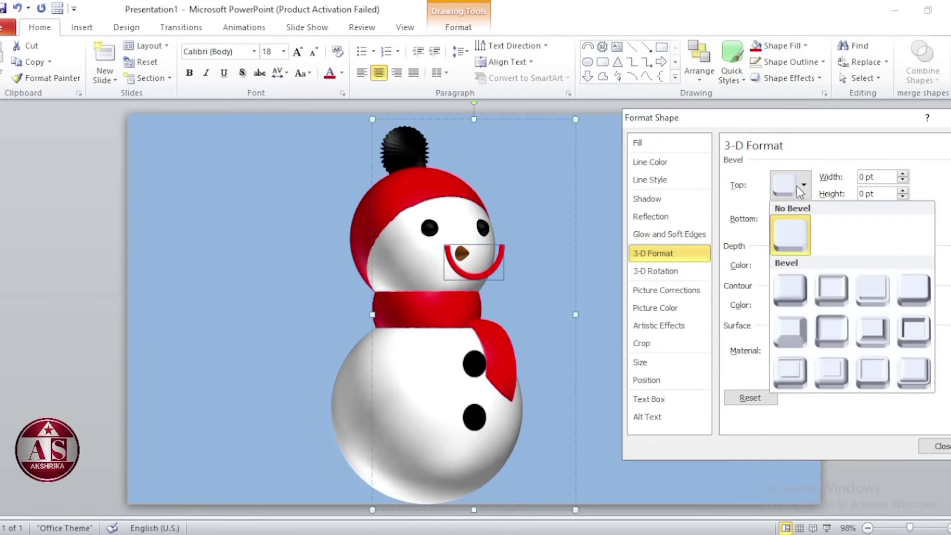
{"action": "left_click", "coordinate": [787, 287]}
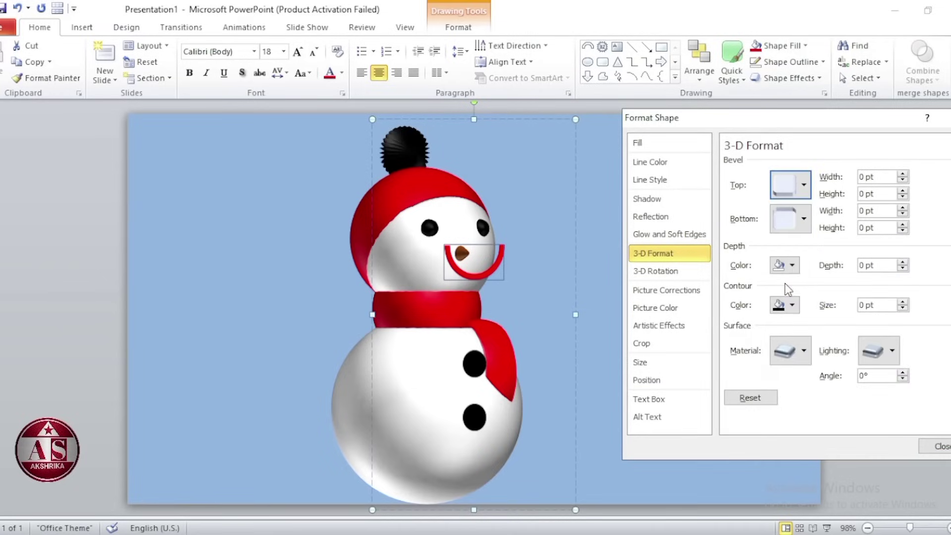
{"action": "left_click", "coordinate": [655, 271]}
{"action": "left_click", "coordinate": [828, 345]}
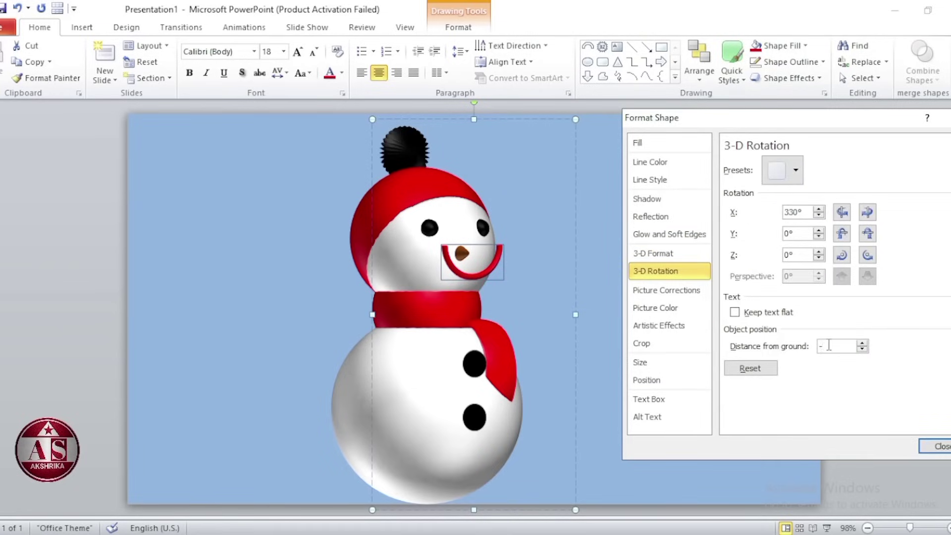
{"action": "type", "text": "35"}
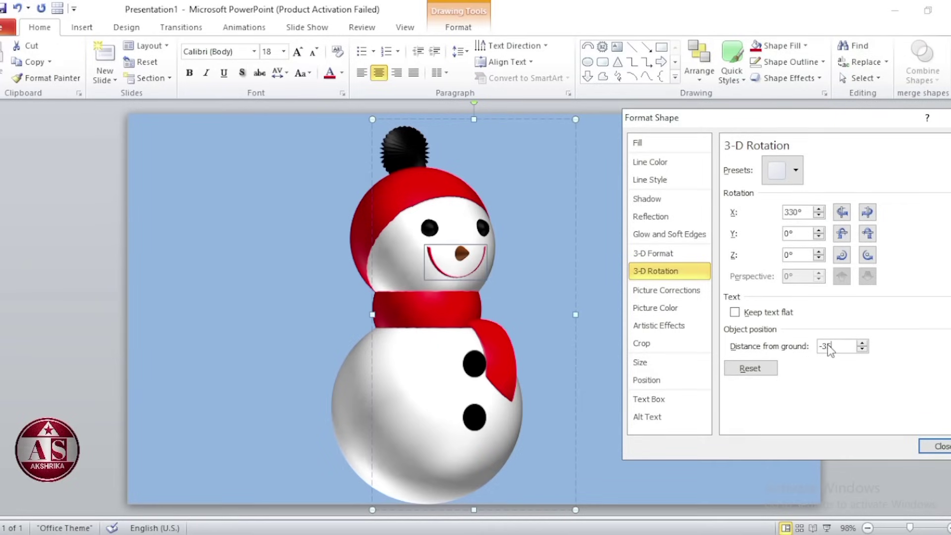
{"action": "left_click", "coordinate": [476, 370]}
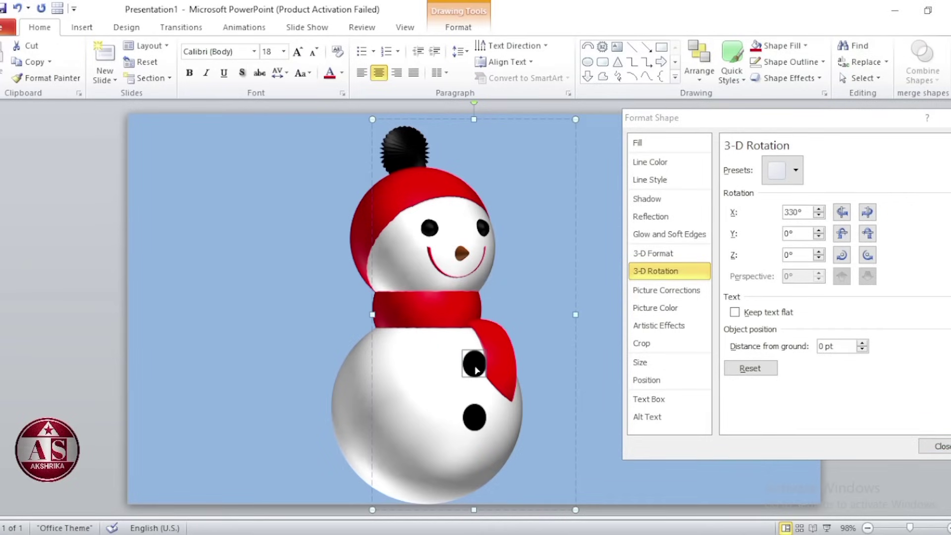
Give both black buttons a rounded top bevel 14 pt wide and 14 pt high.
{"action": "left_click", "coordinate": [473, 417], "text": "shift"}
{"action": "left_click", "coordinate": [676, 253]}
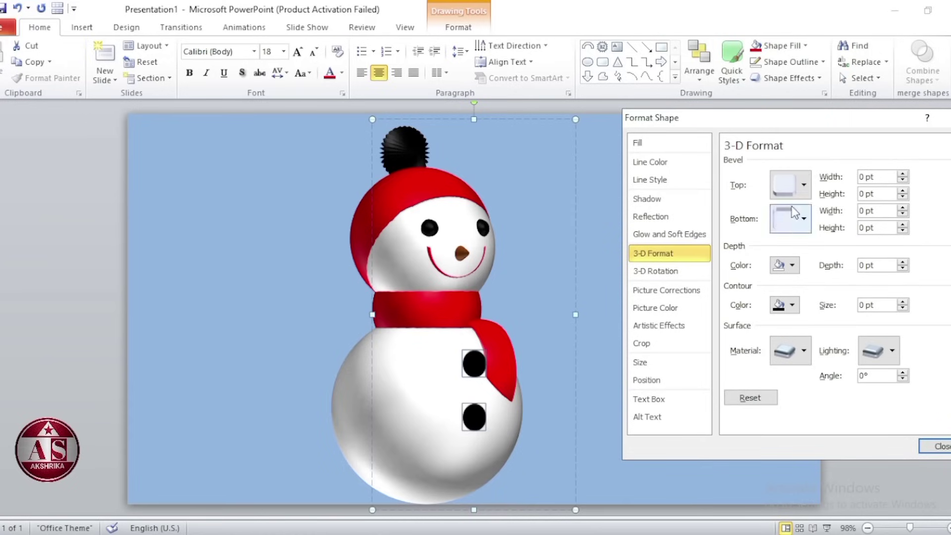
{"action": "left_click", "coordinate": [796, 185]}
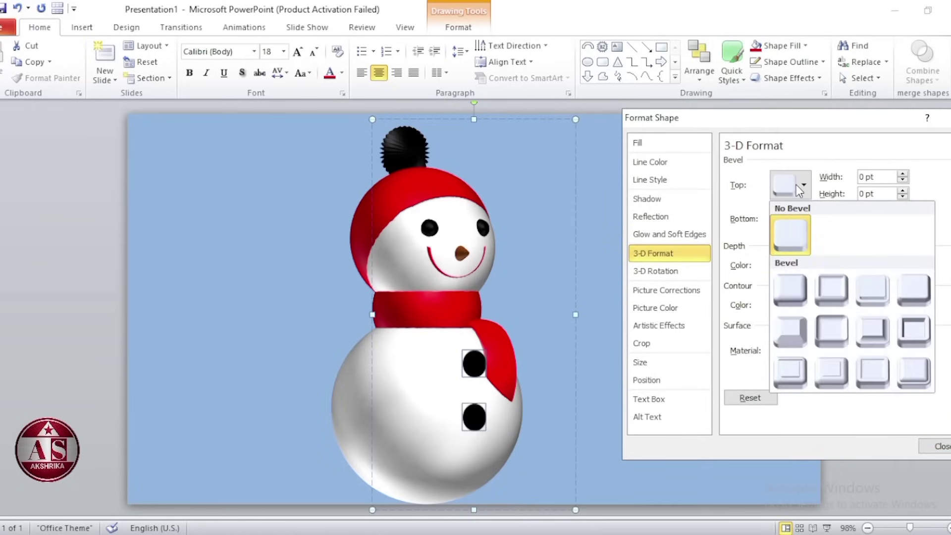
{"action": "left_click", "coordinate": [783, 290]}
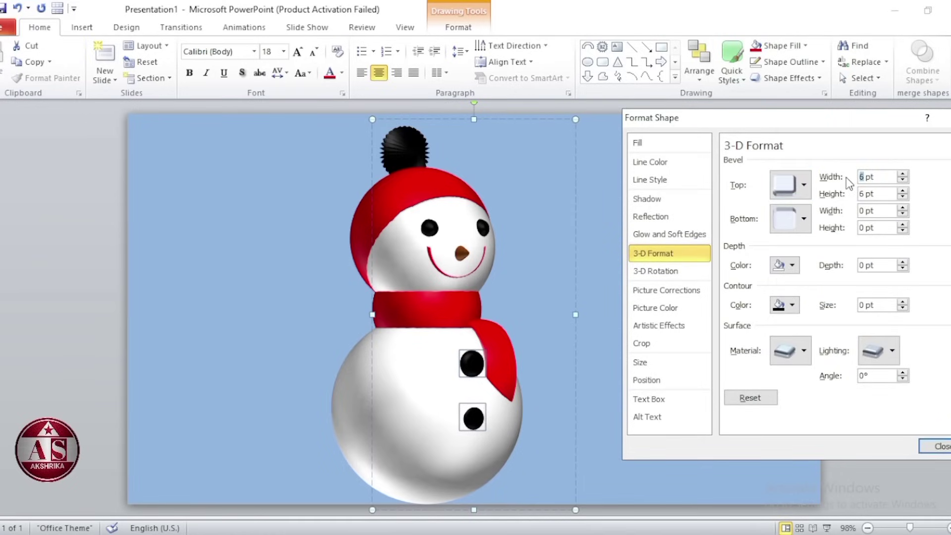
{"action": "type", "text": "14"}
{"action": "type", "text": "14"}
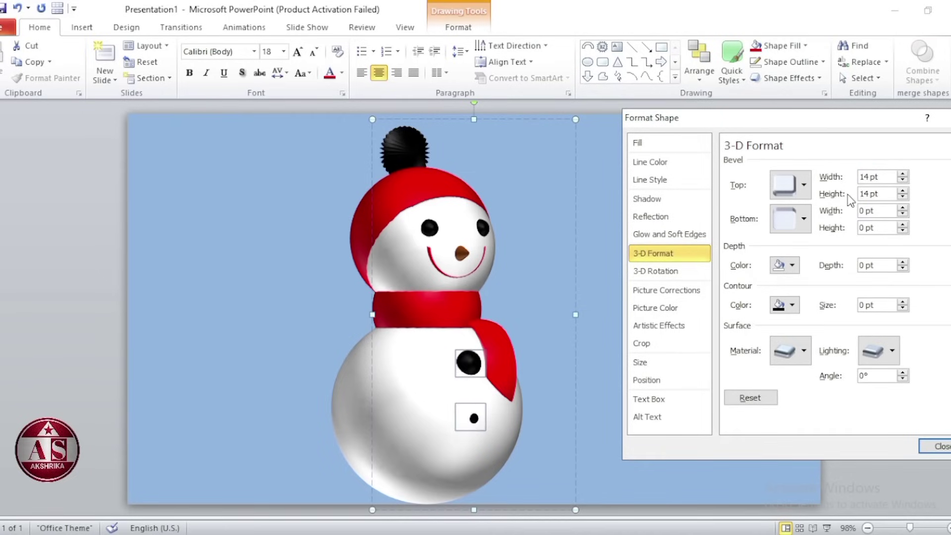
Set the upper button's distance from ground to 1 pt and the lower one's to 5 pt.
{"action": "left_click", "coordinate": [677, 274]}
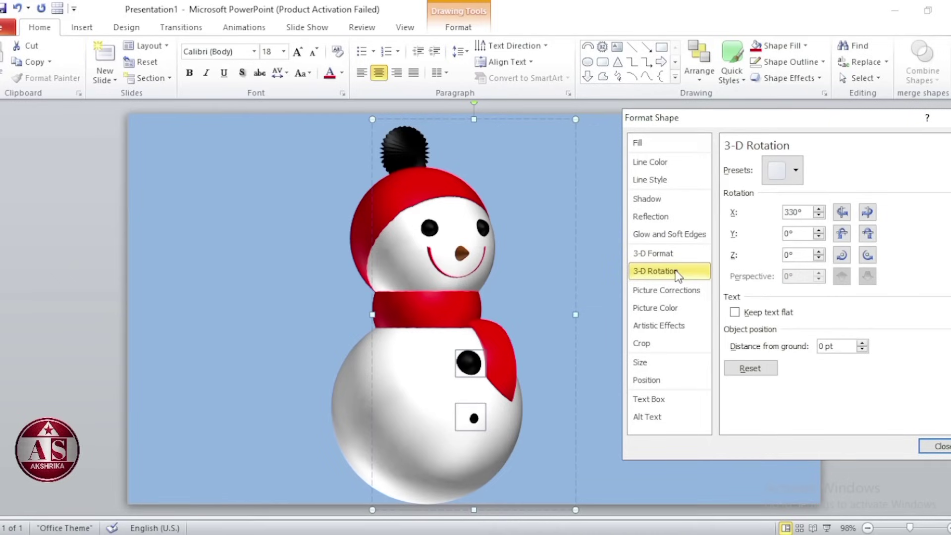
{"action": "left_click", "coordinate": [474, 420]}
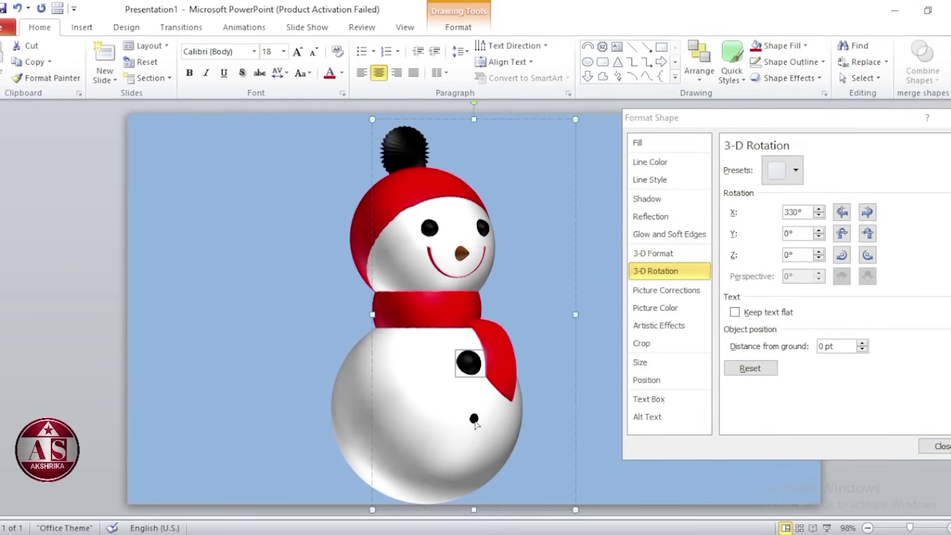
{"action": "left_click", "coordinate": [801, 350]}
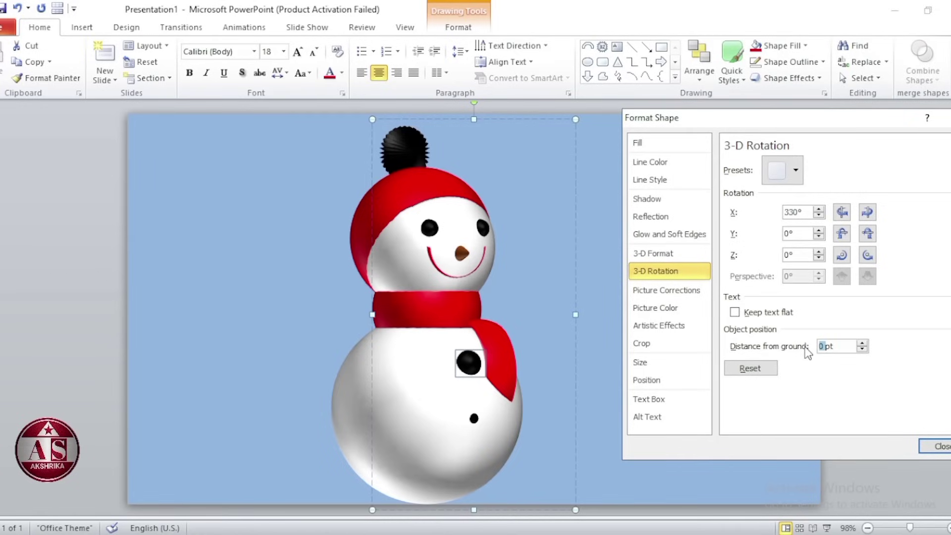
{"action": "type", "text": "1"}
{"action": "left_click", "coordinate": [475, 420]}
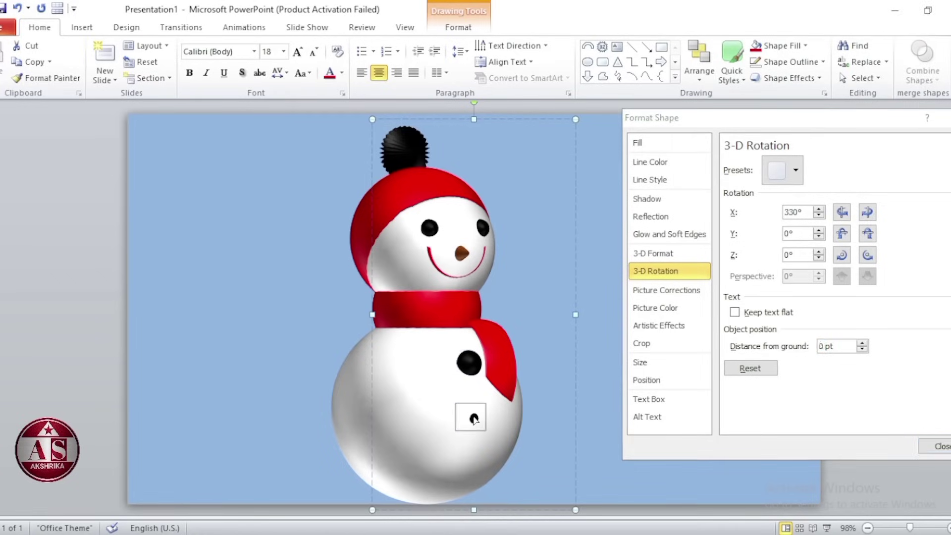
{"action": "left_click", "coordinate": [822, 345]}
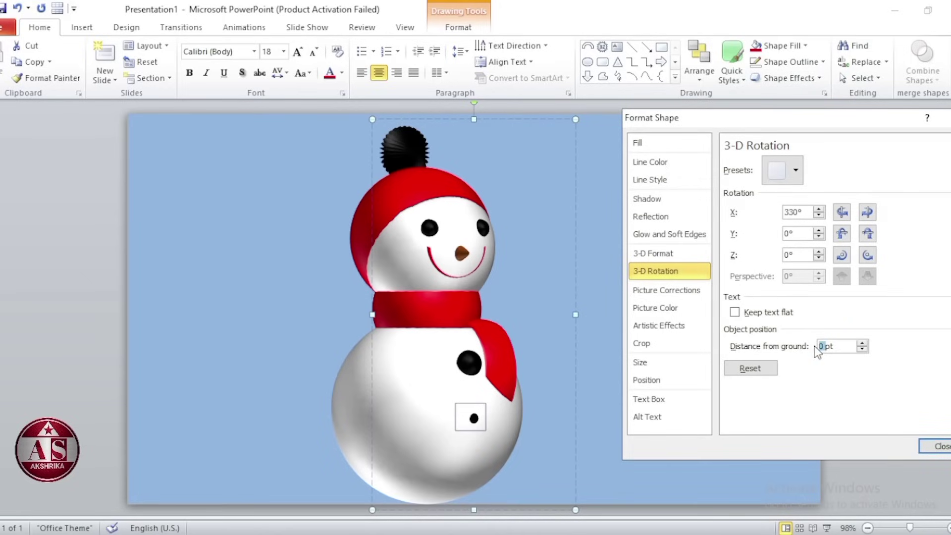
{"action": "type", "text": "5"}
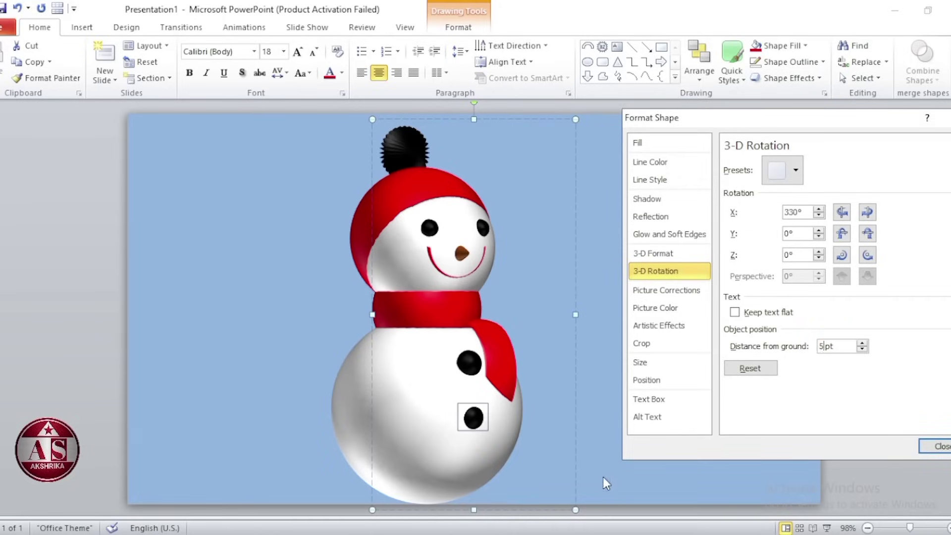
{"action": "left_click", "coordinate": [603, 477]}
Give the snowman figure a Matte surface material.
{"action": "left_click", "coordinate": [410, 466]}
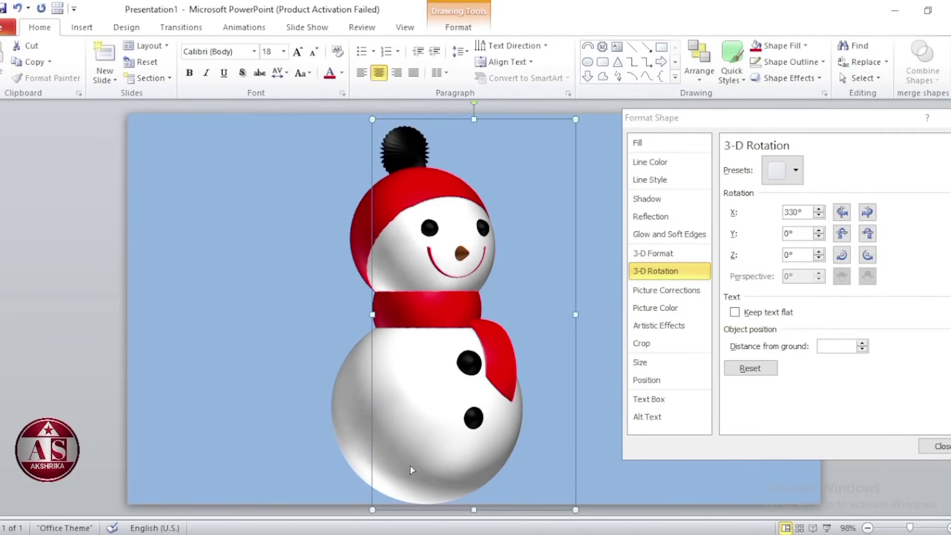
{"action": "left_click", "coordinate": [682, 255]}
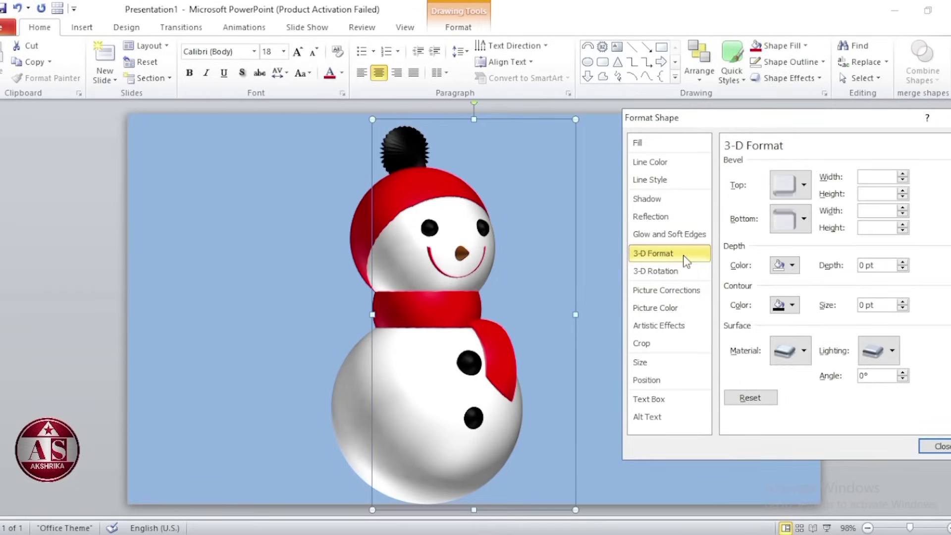
{"action": "left_click", "coordinate": [803, 352]}
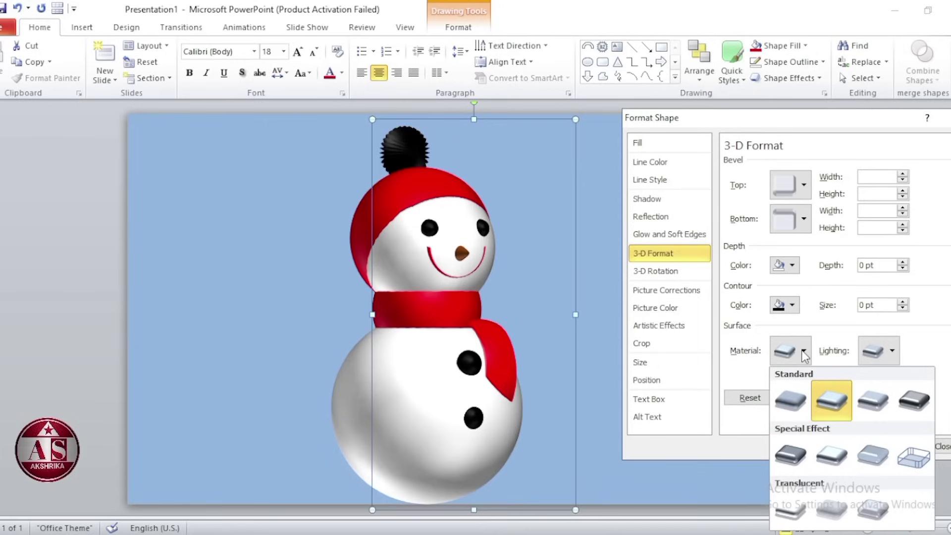
{"action": "left_click", "coordinate": [792, 400]}
Give both eyes and both body buttons a glossy dark material.
{"action": "left_click", "coordinate": [430, 229]}
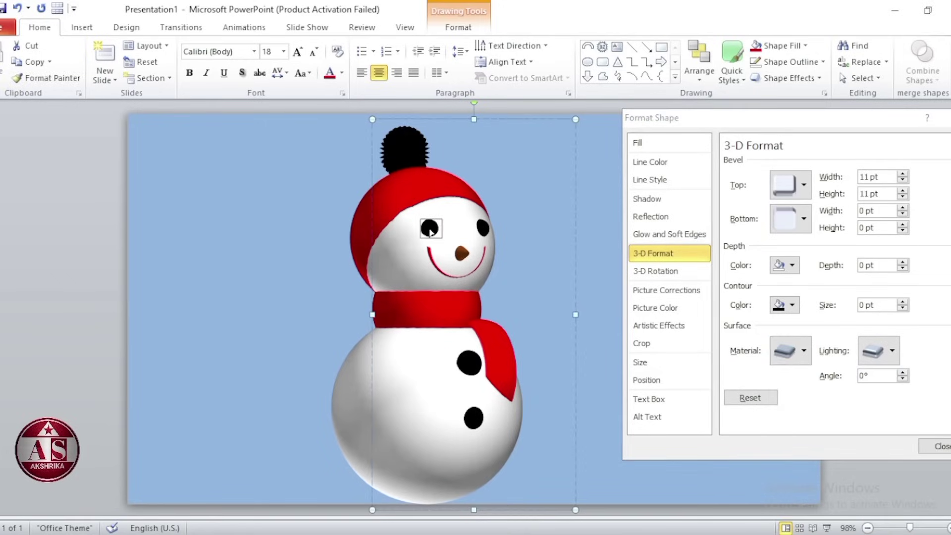
{"action": "left_click", "coordinate": [484, 228], "text": "shift"}
{"action": "left_click", "coordinate": [469, 363], "text": "shift"}
{"action": "left_click", "coordinate": [473, 417], "text": "shift"}
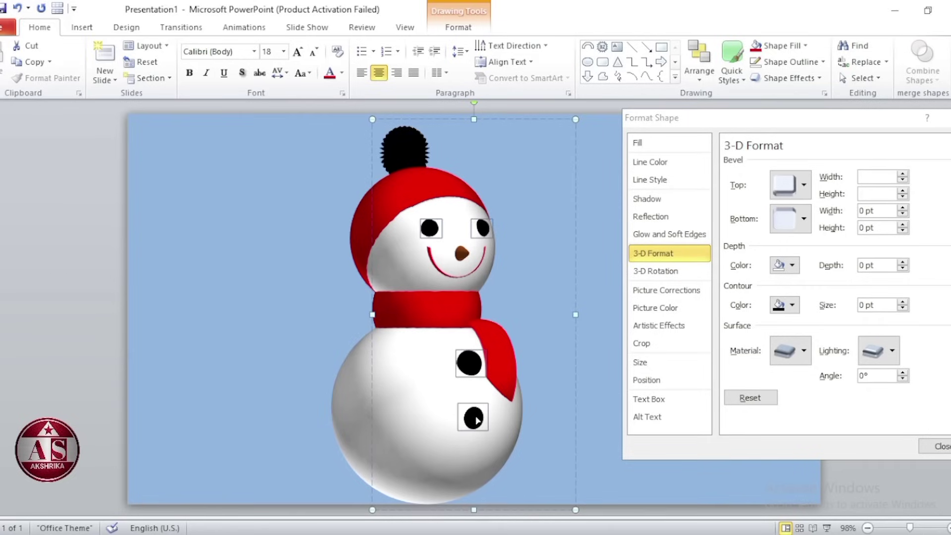
{"action": "left_click", "coordinate": [802, 350]}
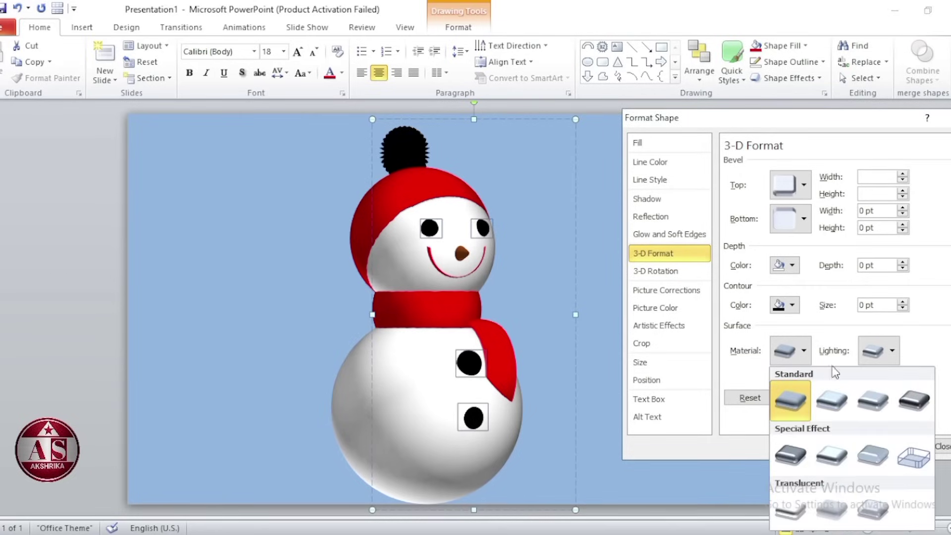
{"action": "left_click", "coordinate": [913, 399]}
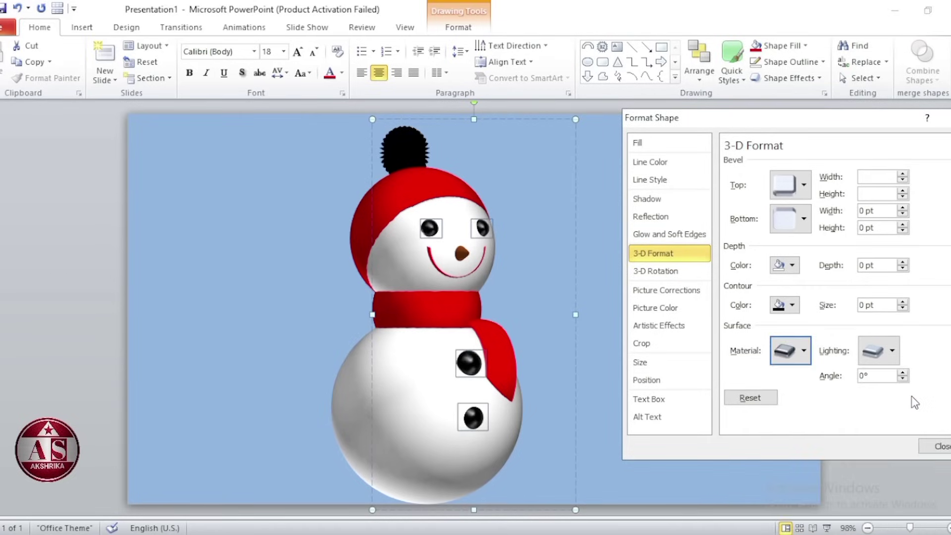
Set the 3-D X rotation to 0° so the snowman faces straight forward.
{"action": "left_click", "coordinate": [678, 274]}
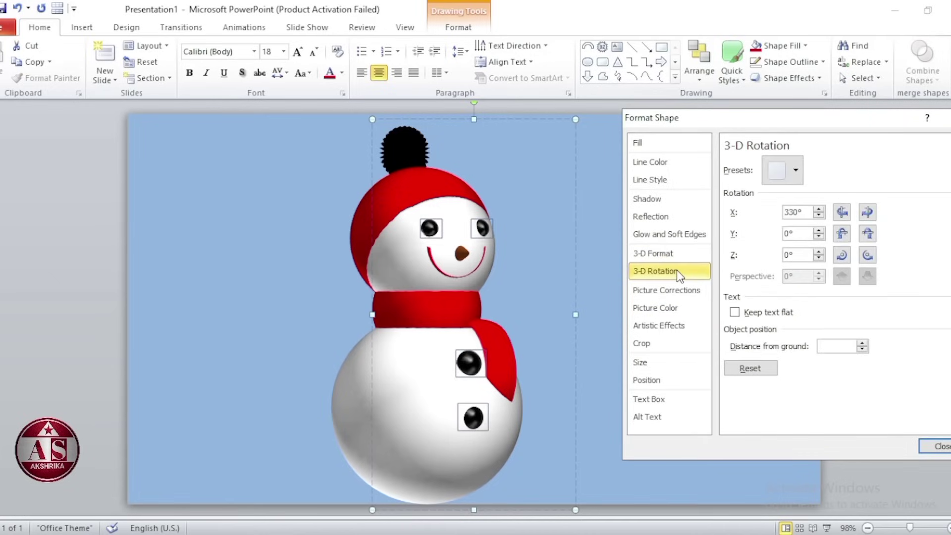
{"action": "left_click_drag", "start_coordinate": [798, 212], "coordinate": [783, 212]}
{"action": "type", "text": "0"}
{"action": "key", "text": "Tab"}
Draw a tall, thin isosceles triangle to the left of the snowman.
{"action": "left_click", "coordinate": [703, 492]}
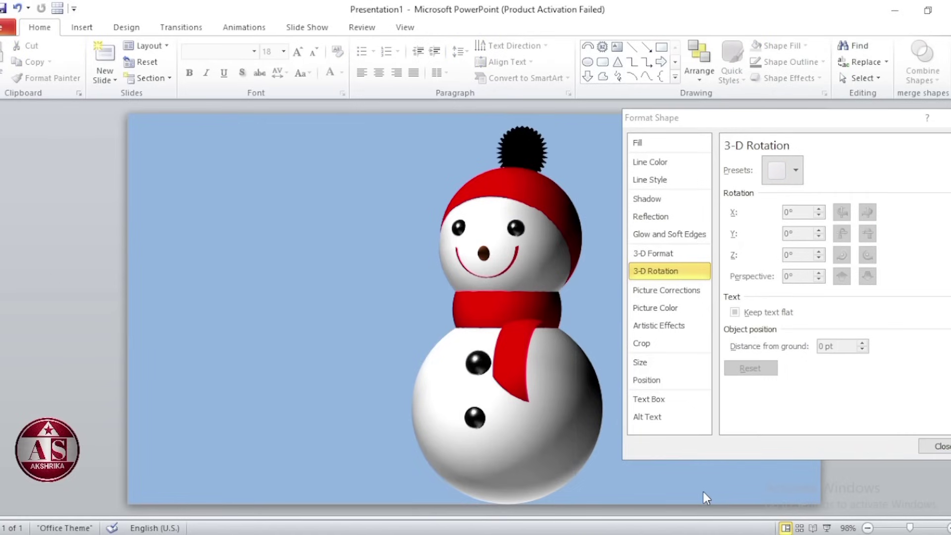
{"action": "left_click", "coordinate": [83, 28]}
{"action": "left_click", "coordinate": [174, 74]}
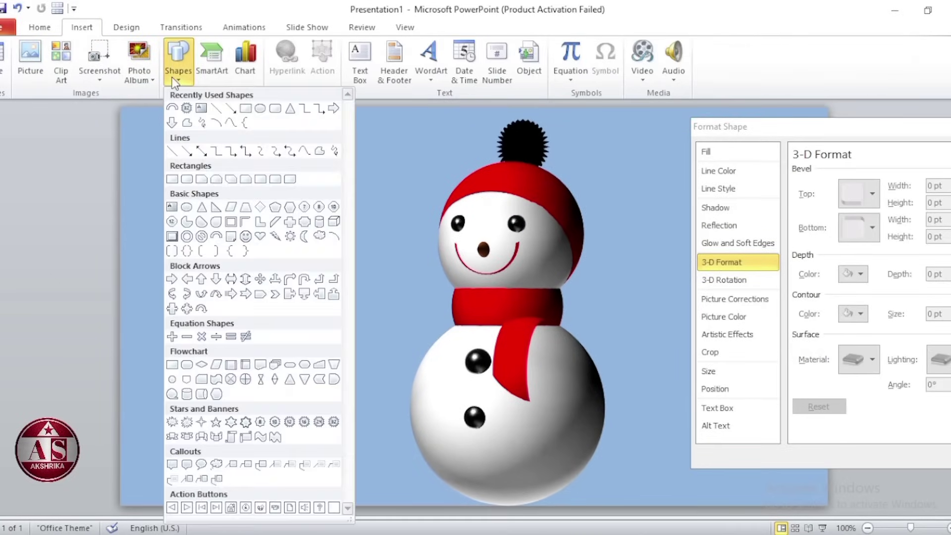
{"action": "left_click", "coordinate": [289, 108]}
{"action": "mouse_move", "coordinate": [234, 189]}
{"action": "left_mouse_down"}
{"action": "mouse_move", "coordinate": [267, 381]}
{"action": "mouse_move", "coordinate": [258, 390]}
{"action": "left_mouse_up"}
Remove the triangle's outline, fill it dark brown, and turn on Edit Points.
{"action": "left_click", "coordinate": [465, 27]}
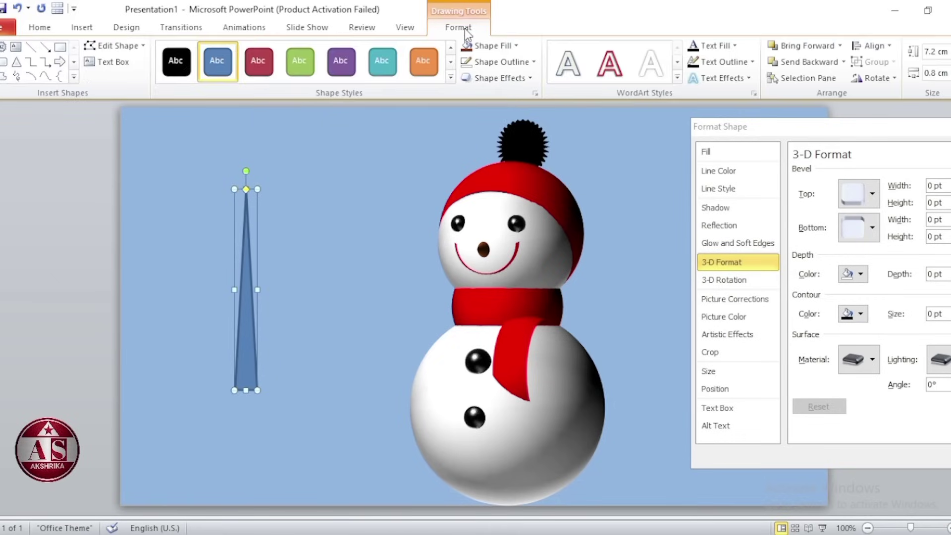
{"action": "left_click", "coordinate": [481, 61]}
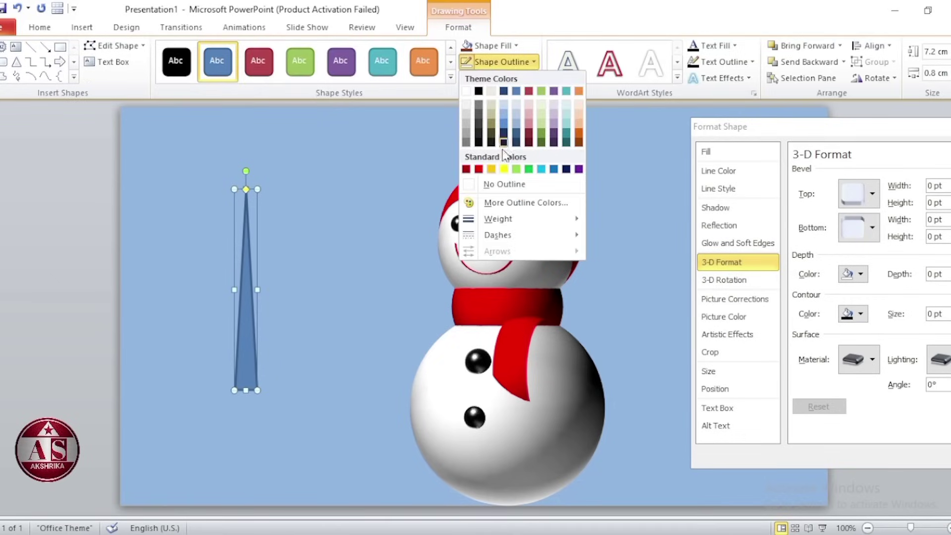
{"action": "left_click", "coordinate": [500, 186]}
{"action": "left_click", "coordinate": [483, 47]}
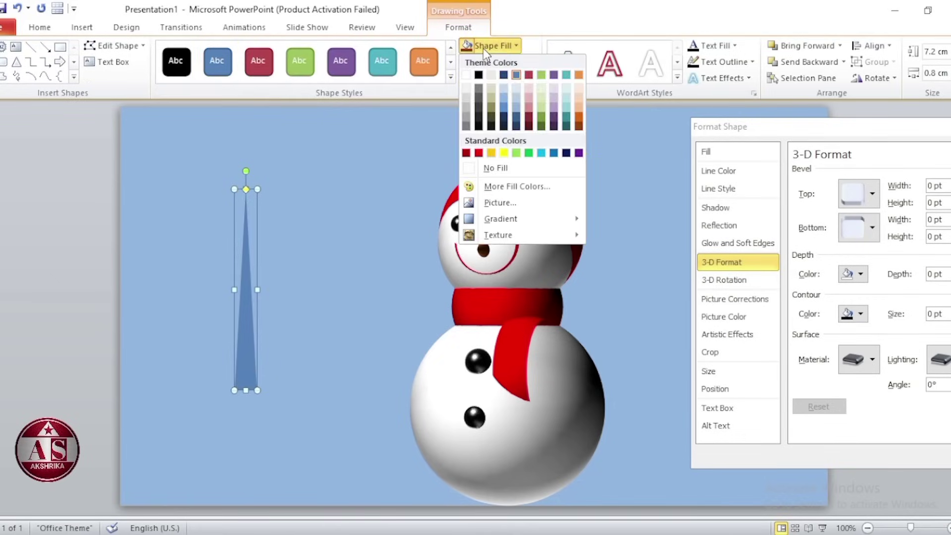
{"action": "left_click", "coordinate": [579, 128]}
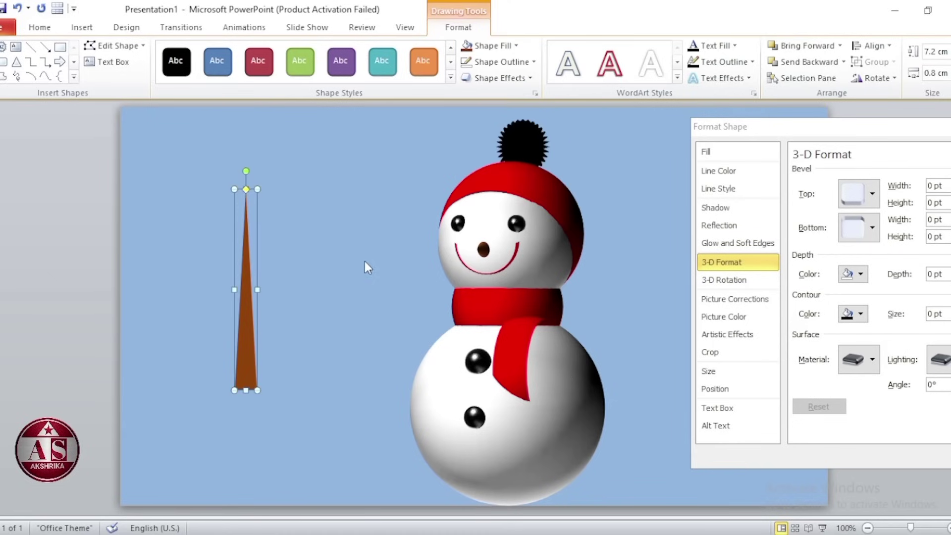
{"action": "right_click", "coordinate": [248, 372]}
{"action": "left_click", "coordinate": [308, 218]}
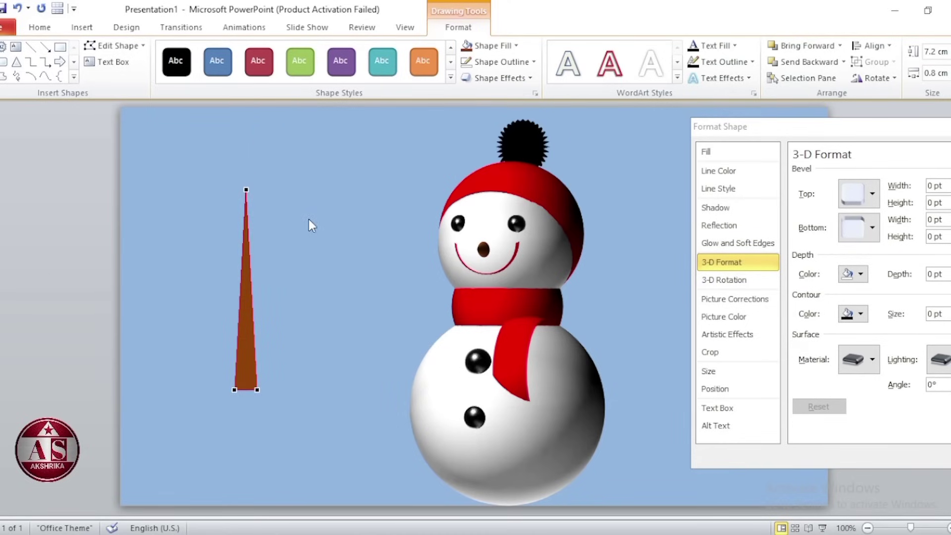
Curve the triangle's left and right edges outward into a bending trunk.
{"action": "scroll", "coordinate": [240, 391], "scroll_direction": "up", "scroll_amount": 5, "text": "ctrl"}
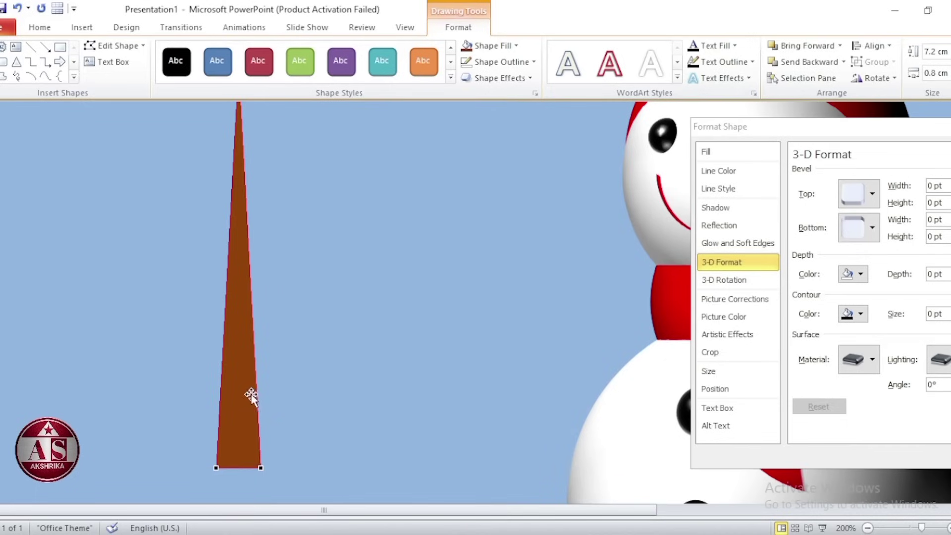
{"action": "left_click_drag", "start_coordinate": [216, 467], "coordinate": [138, 335]}
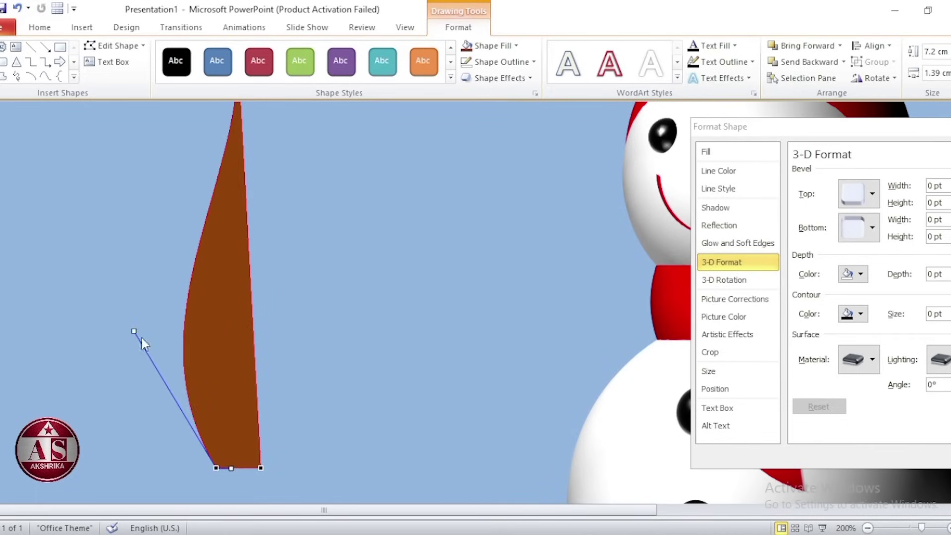
{"action": "left_click_drag", "start_coordinate": [253, 336], "coordinate": [183, 340]}
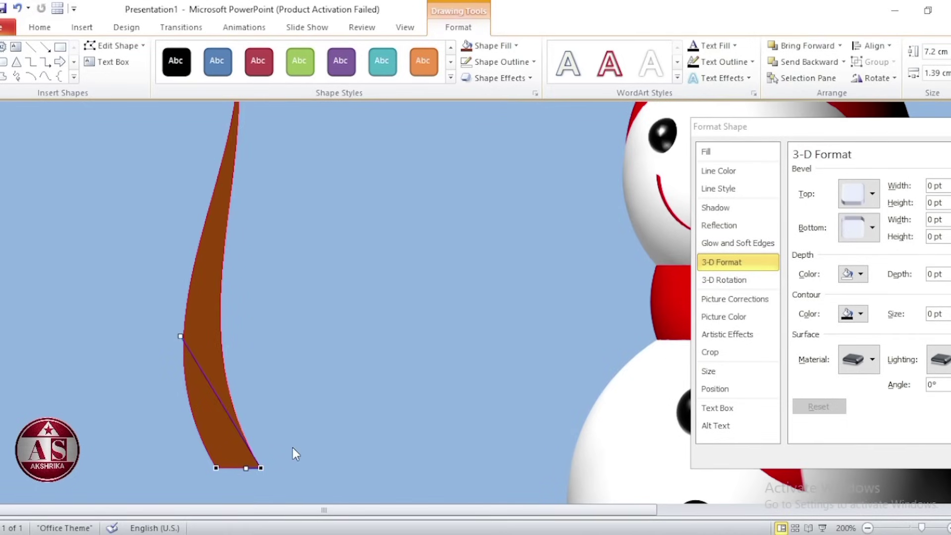
{"action": "scroll", "coordinate": [293, 447], "scroll_direction": "up", "scroll_amount": 2}
{"action": "left_click", "coordinate": [239, 138]}
{"action": "left_click_drag", "start_coordinate": [240, 265], "coordinate": [331, 314]}
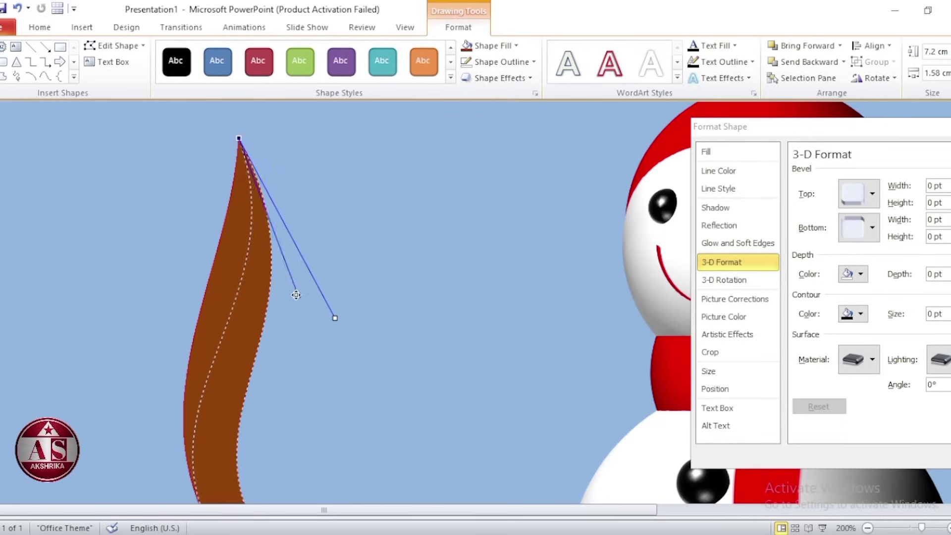
{"action": "left_click_drag", "start_coordinate": [231, 272], "coordinate": [312, 300]}
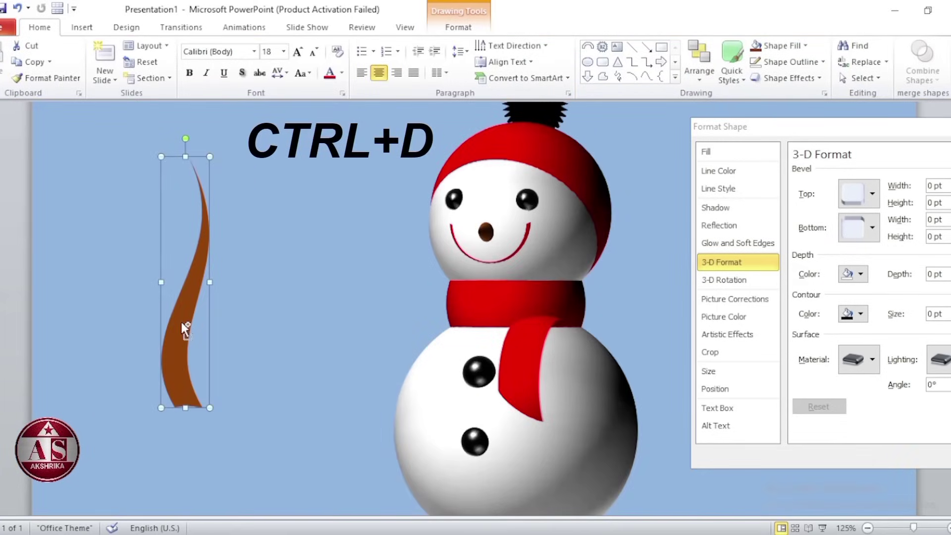
Duplicate and shrink the blade into two angled side branches, then select the whole twig.
{"action": "key", "text": "ctrl+d"}
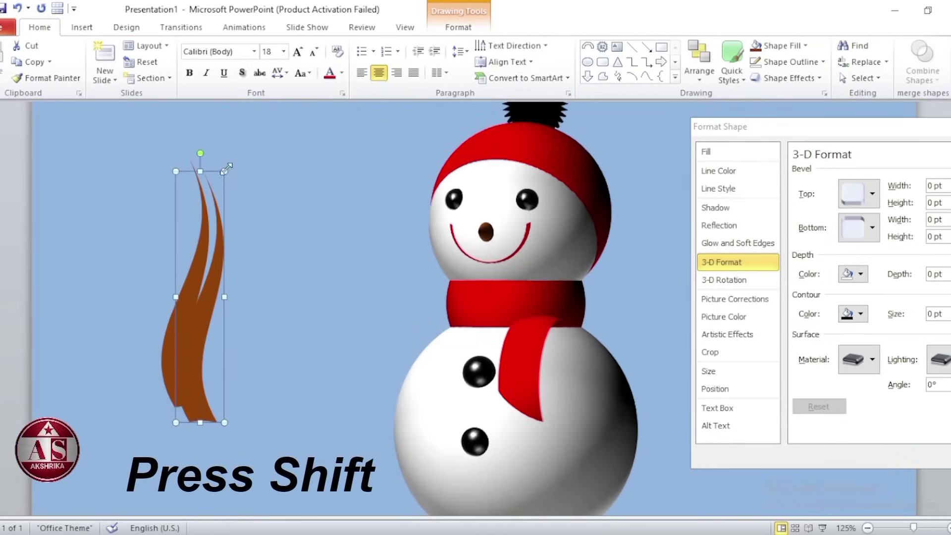
{"action": "left_click_drag", "start_coordinate": [226, 169], "coordinate": [217, 210]}
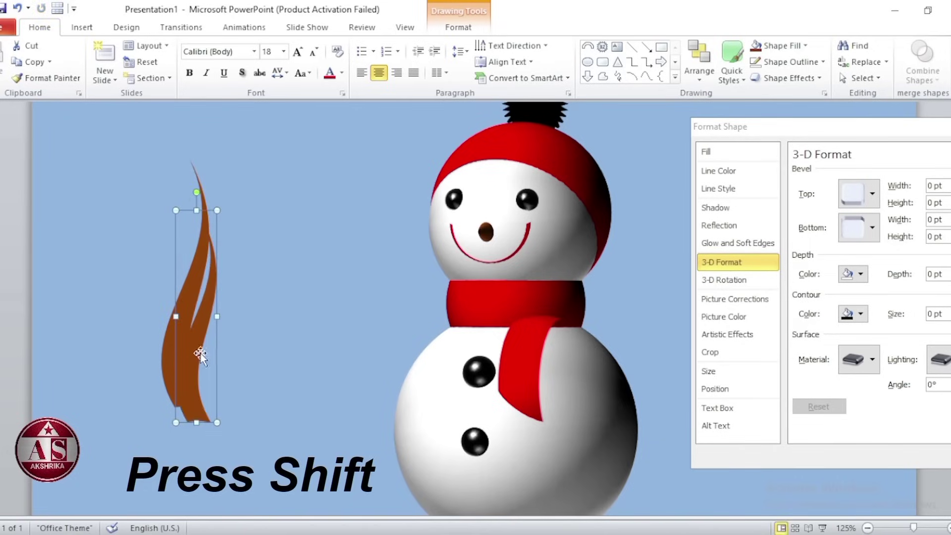
{"action": "left_click_drag", "start_coordinate": [202, 320], "coordinate": [215, 297]}
{"action": "left_click_drag", "start_coordinate": [215, 172], "coordinate": [257, 236]}
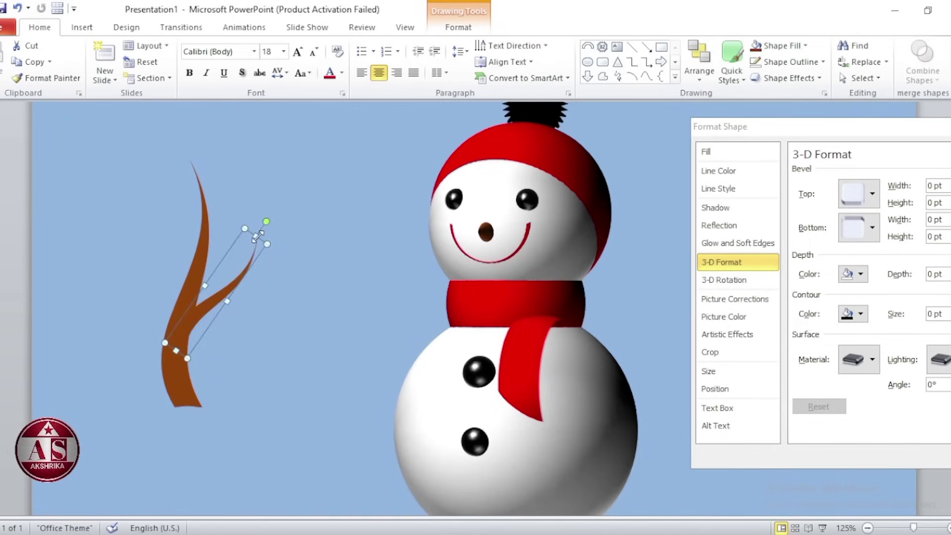
{"action": "key", "text": "ctrl+d"}
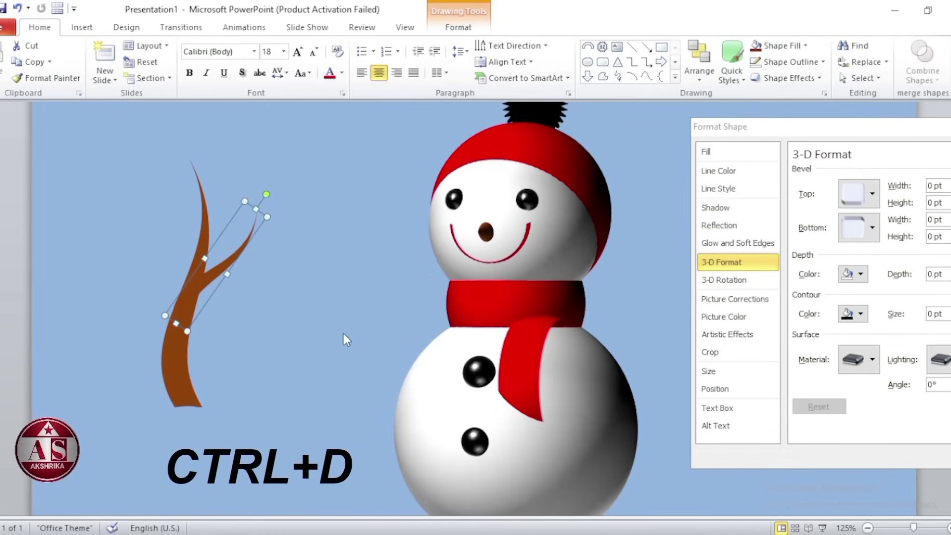
{"action": "key", "text": "ctrl+d"}
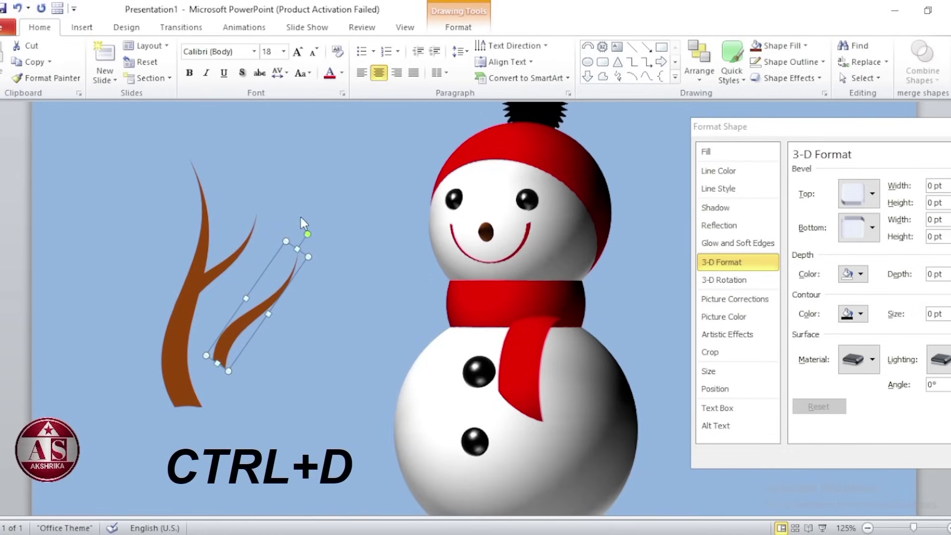
{"action": "left_click_drag", "start_coordinate": [308, 233], "coordinate": [144, 216]}
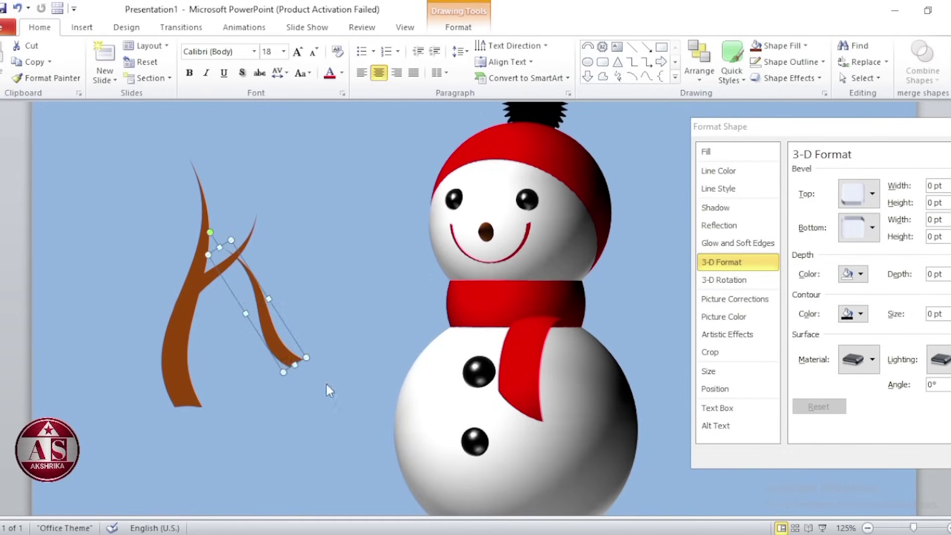
{"action": "left_click_drag", "start_coordinate": [293, 349], "coordinate": [162, 336]}
{"action": "left_click", "coordinate": [88, 167]}
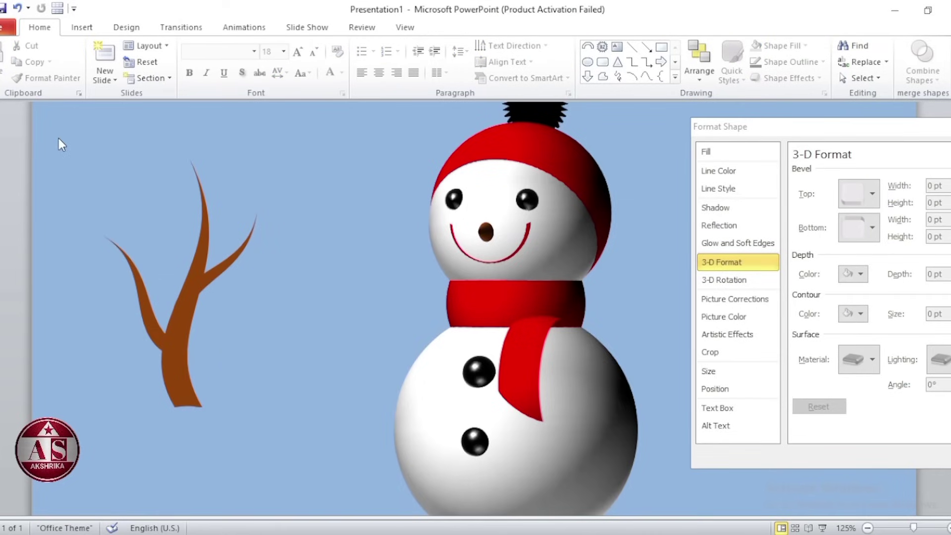
{"action": "left_click_drag", "start_coordinate": [58, 139], "coordinate": [317, 484]}
Group the twig, give it a rounded top bevel, tilt it, and set X rotation to 359°.
{"action": "key", "text": "ctrl+g"}
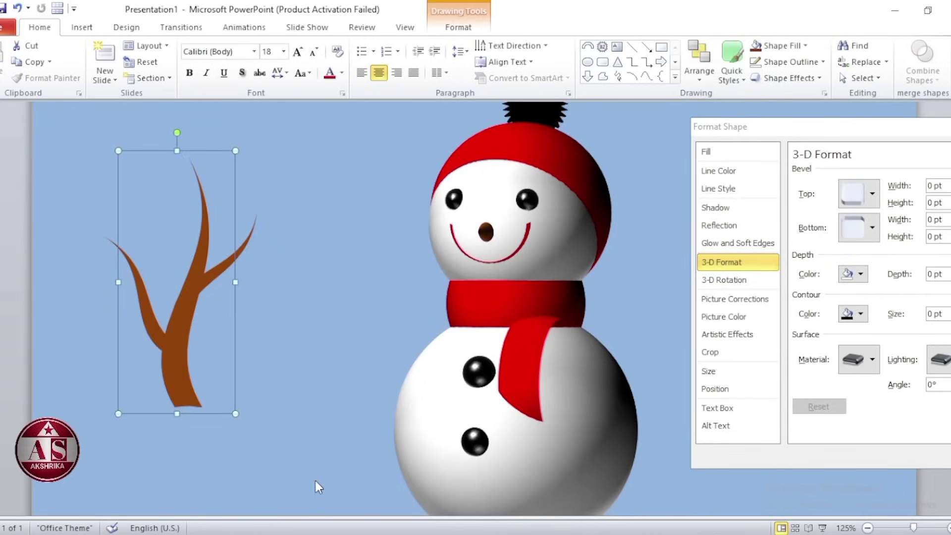
{"action": "left_click", "coordinate": [851, 191]}
{"action": "left_click", "coordinate": [829, 295]}
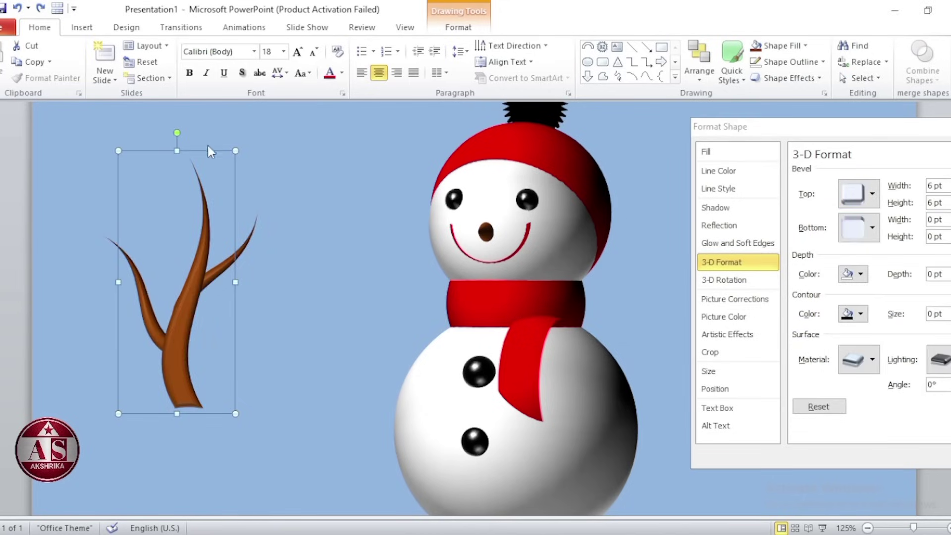
{"action": "left_click_drag", "start_coordinate": [177, 132], "coordinate": [85, 165]}
{"action": "left_click", "coordinate": [724, 280]}
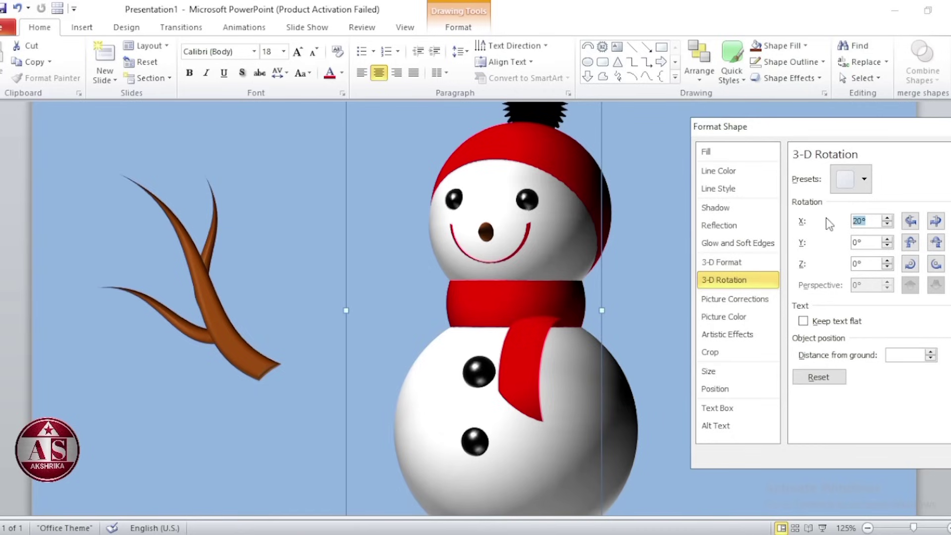
{"action": "type", "text": "3"}
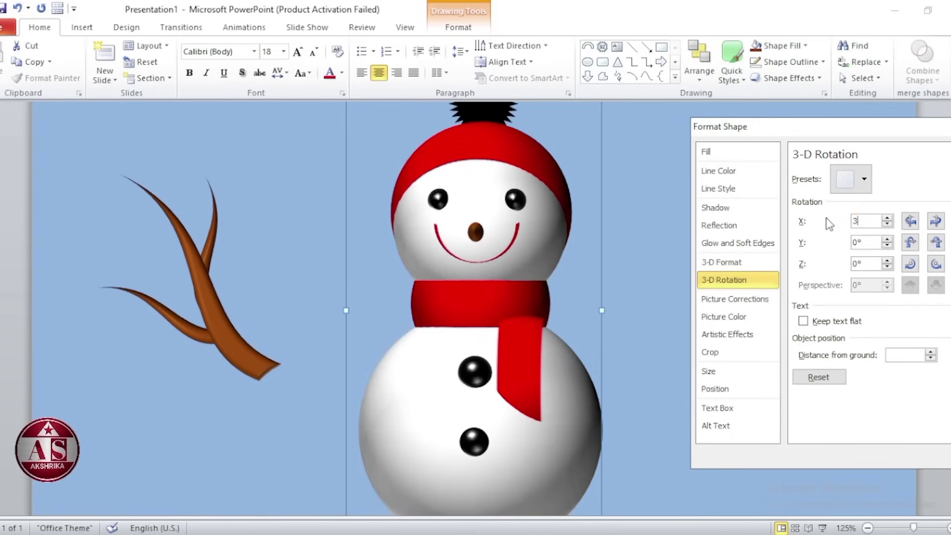
{"action": "type", "text": "59"}
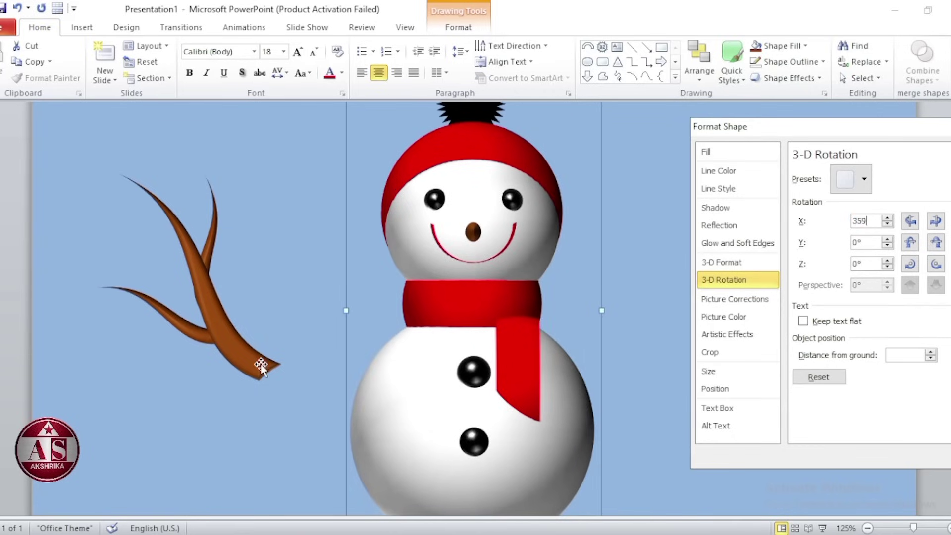
Move the twig arm onto the snowman's left side and duplicate it.
{"action": "left_click", "coordinate": [266, 365]}
{"action": "left_click_drag", "start_coordinate": [240, 361], "coordinate": [347, 386]}
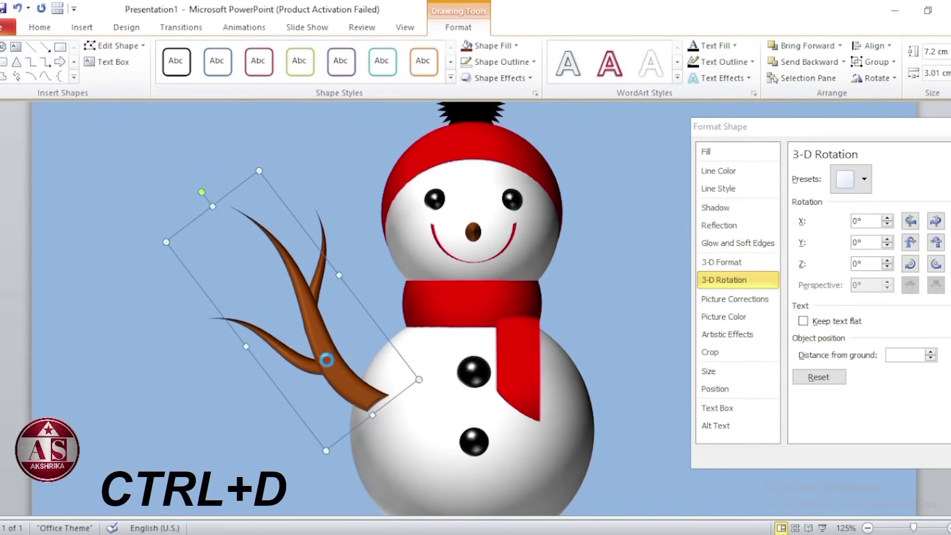
{"action": "key", "text": "ctrl+d"}
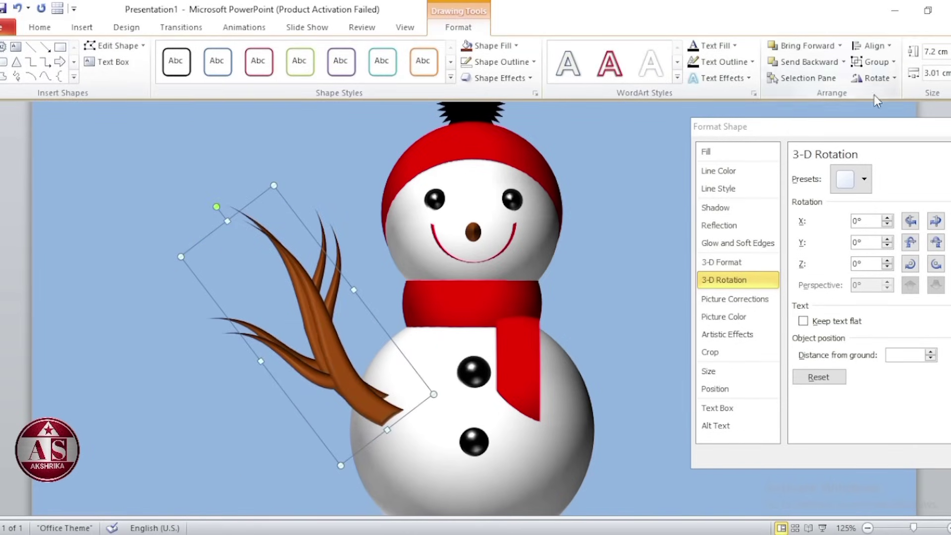
{"action": "left_click", "coordinate": [881, 82]}
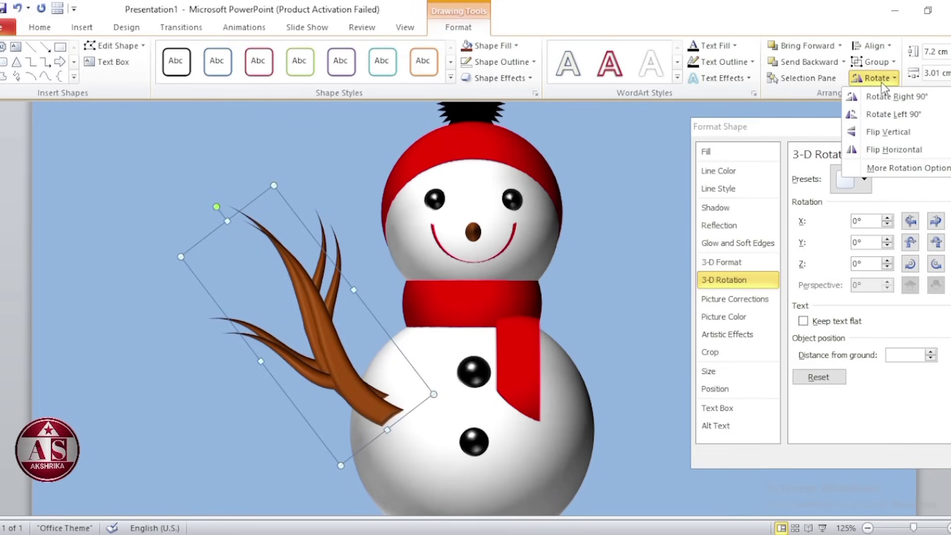
Mirror the duplicate twig, group both arms, and remove the fill from the lower twig.
{"action": "left_click", "coordinate": [909, 159]}
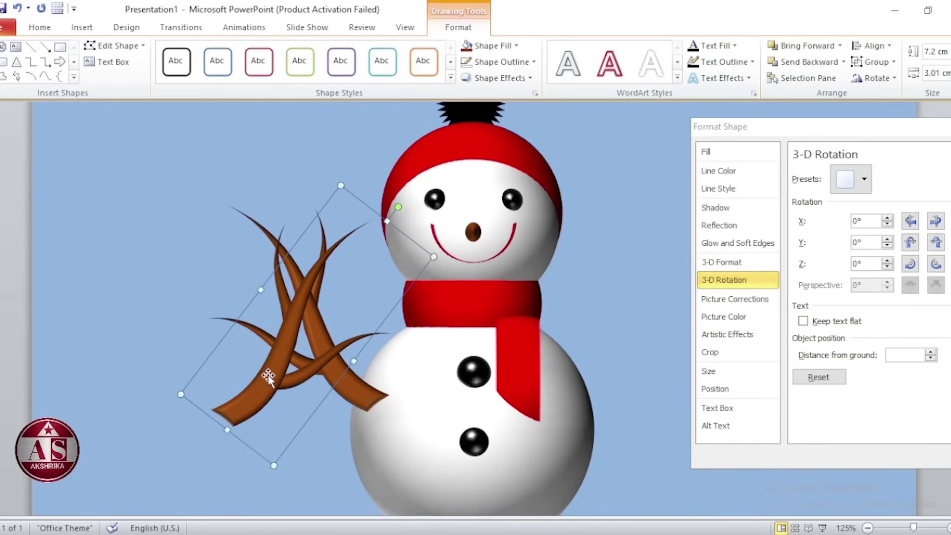
{"action": "mouse_move", "coordinate": [267, 377]}
{"action": "left_mouse_down"}
{"action": "mouse_move", "coordinate": [405, 462]}
{"action": "mouse_move", "coordinate": [404, 510]}
{"action": "left_mouse_up"}
{"action": "left_click", "coordinate": [336, 318], "text": "shift"}
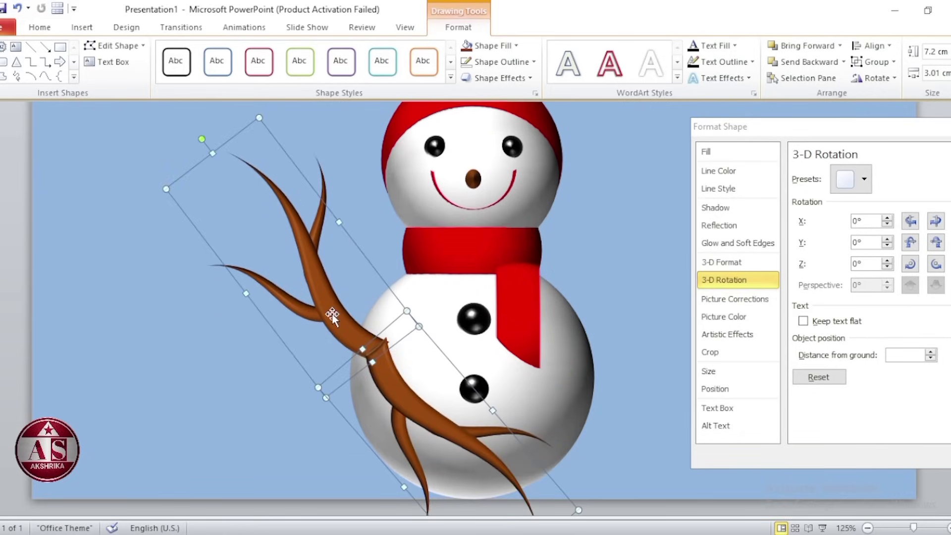
{"action": "key", "text": "ctrl+g"}
{"action": "key", "text": "ctrl+g"}
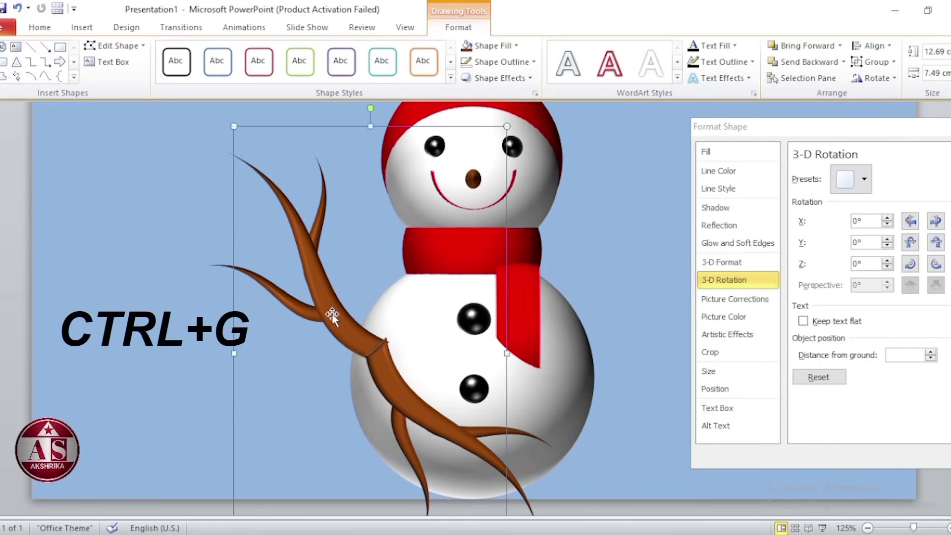
{"action": "left_click", "coordinate": [399, 405]}
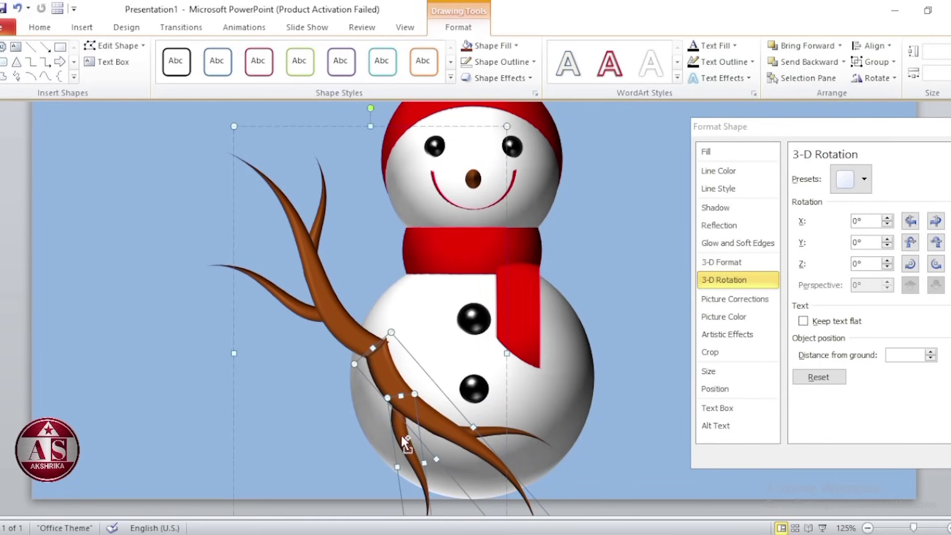
{"action": "left_click", "coordinate": [488, 433], "text": "shift"}
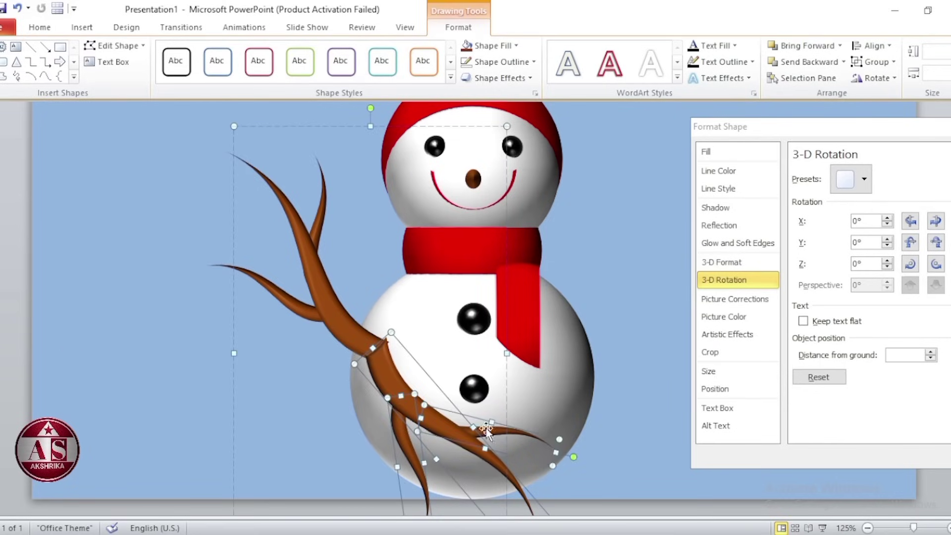
{"action": "left_click", "coordinate": [478, 46]}
{"action": "left_click", "coordinate": [513, 169]}
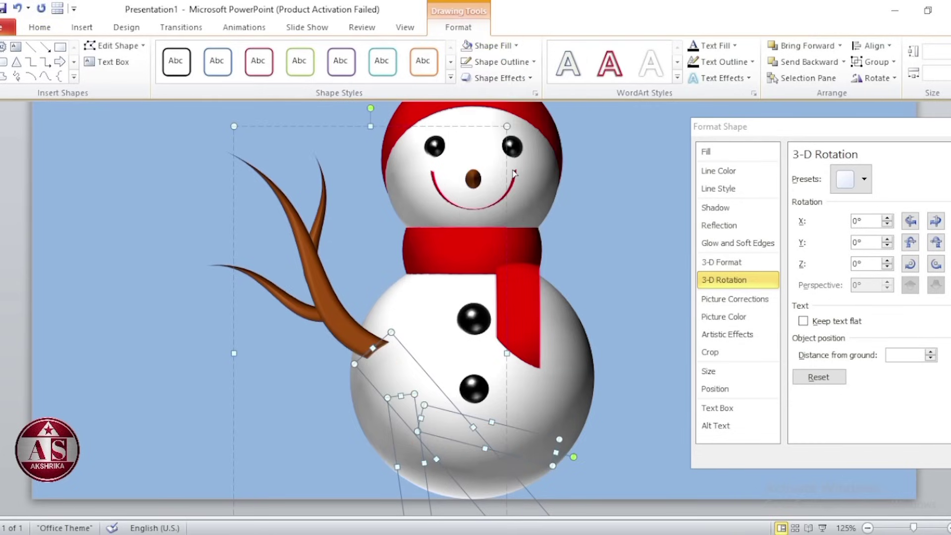
Duplicate the upper twig, flip it vertically and horizontally, and place it on the snowman's right side.
{"action": "left_click", "coordinate": [605, 251]}
{"action": "left_click", "coordinate": [344, 216]}
{"action": "key", "text": "ctrl+d"}
{"action": "scroll", "coordinate": [356, 271], "scroll_direction": "down", "scroll_amount": 2}
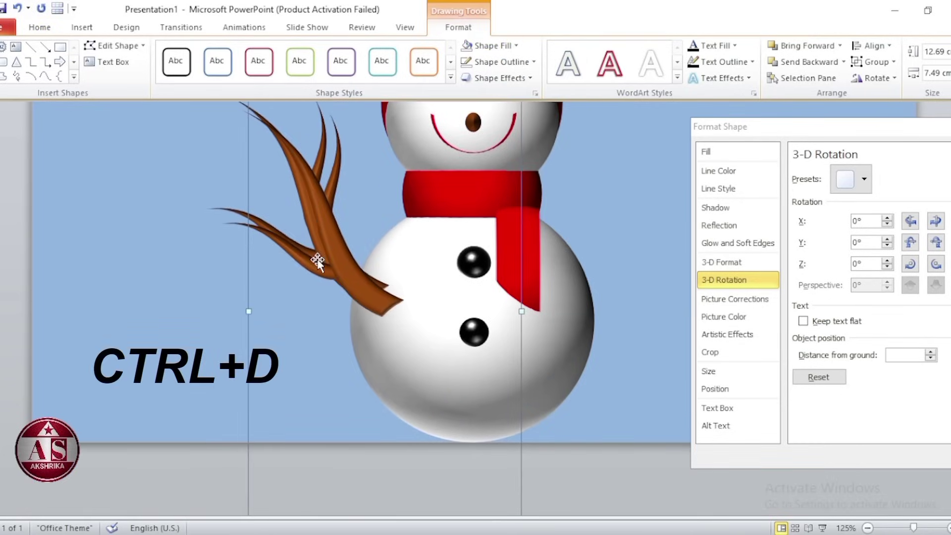
{"action": "left_click", "coordinate": [872, 79]}
{"action": "left_click", "coordinate": [907, 133]}
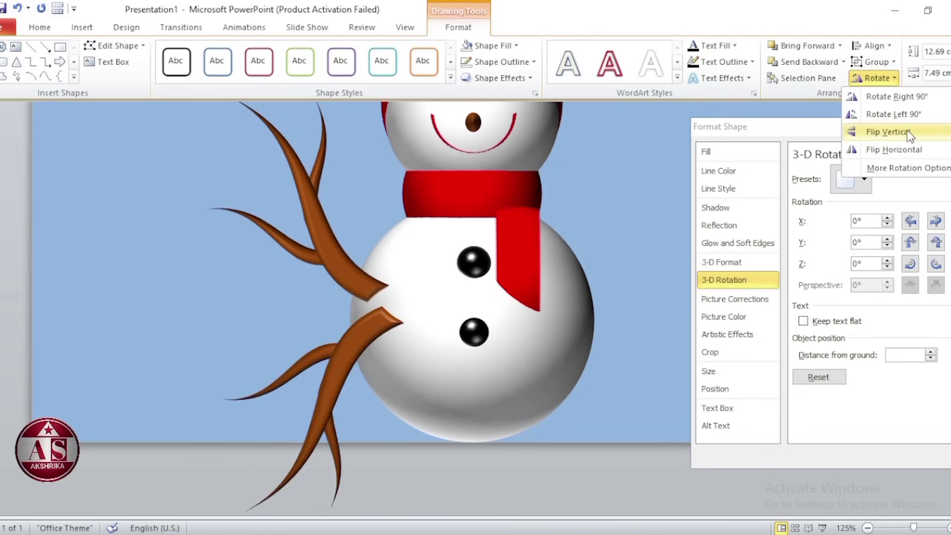
{"action": "left_click", "coordinate": [893, 150]}
{"action": "mouse_move", "coordinate": [418, 290]}
{"action": "left_mouse_down"}
{"action": "mouse_move", "coordinate": [601, 255]}
{"action": "mouse_move", "coordinate": [607, 262]}
{"action": "left_mouse_up"}
Send the left twig arm behind the snowman's body.
{"action": "left_click", "coordinate": [325, 255]}
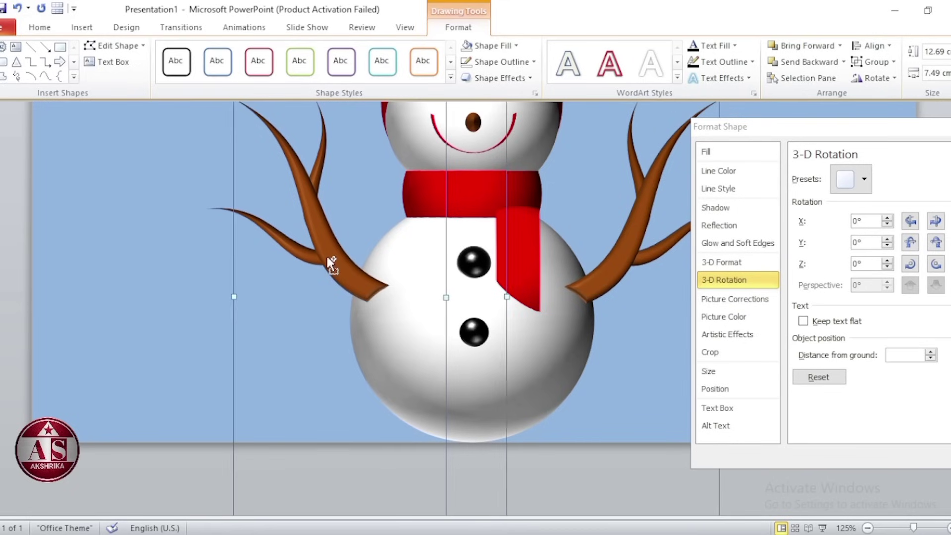
{"action": "right_click", "coordinate": [326, 256]}
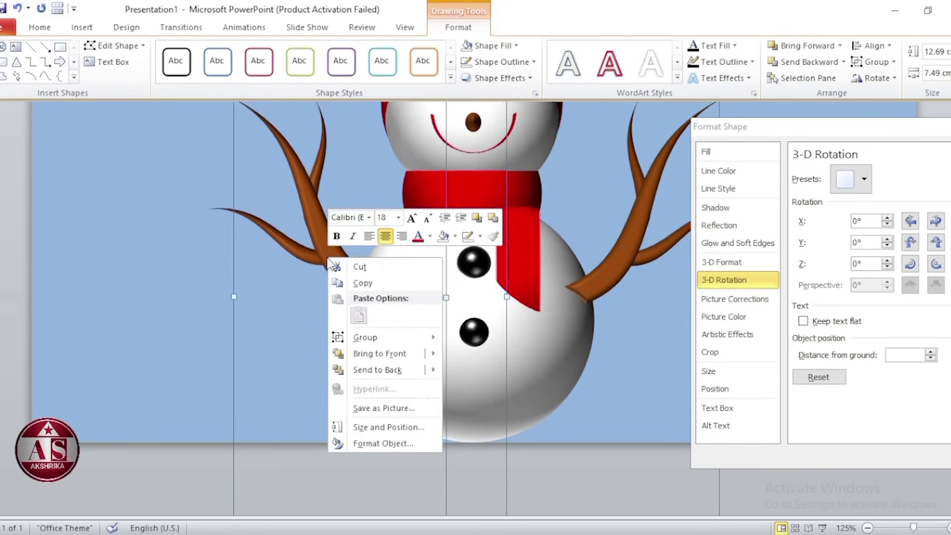
{"action": "left_click", "coordinate": [377, 369]}
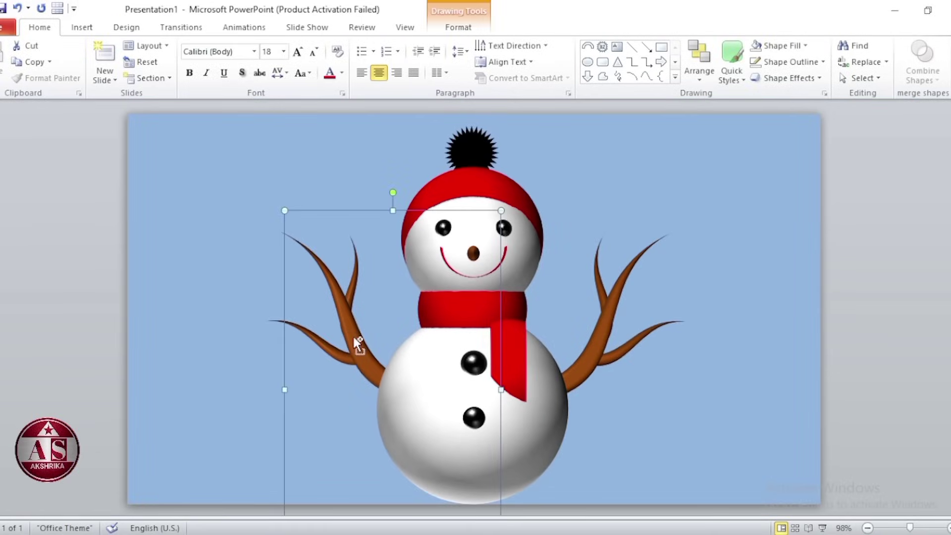
{"action": "left_click", "coordinate": [598, 321], "text": "shift"}
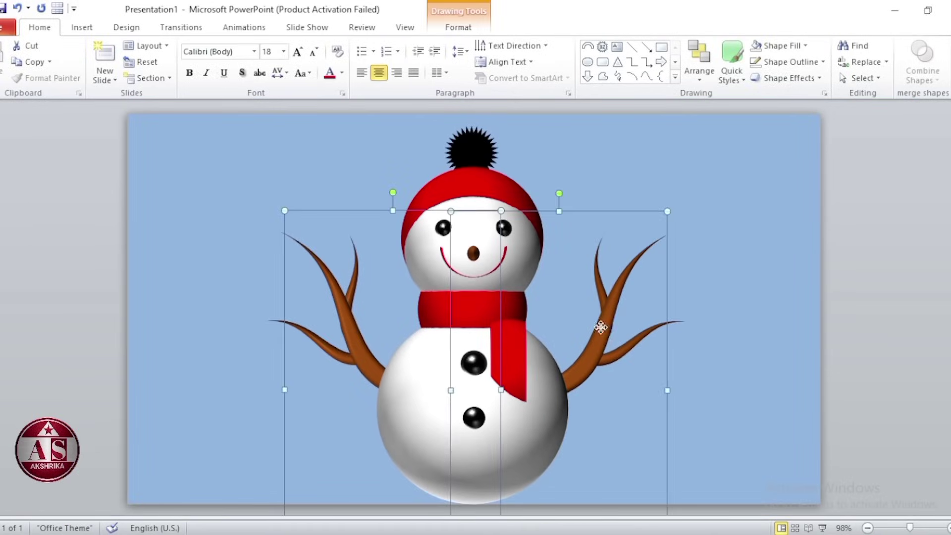
Apply the Spin animation to both twig-arm groups.
{"action": "left_click", "coordinate": [265, 28]}
{"action": "left_click", "coordinate": [568, 79]}
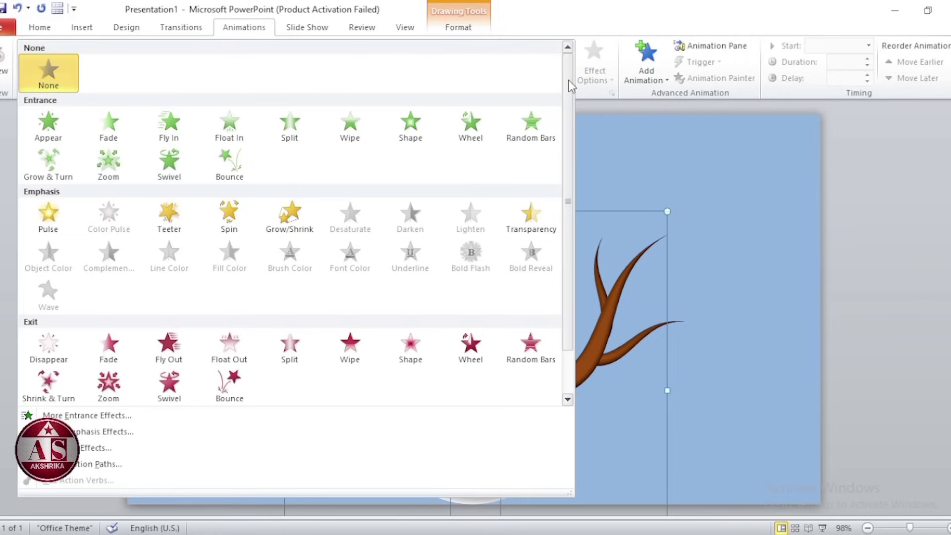
{"action": "left_click", "coordinate": [226, 220]}
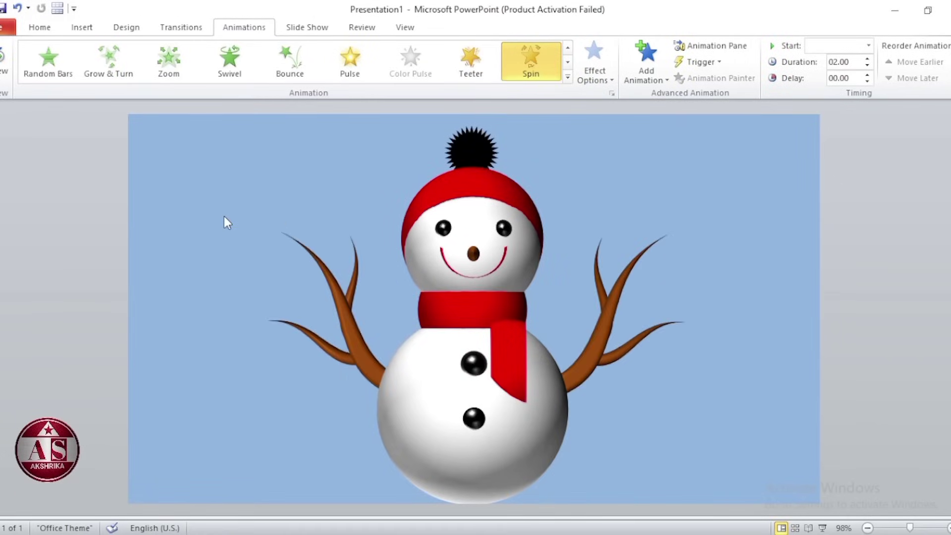
Set the arm spin to a custom 20° counterclockwise with auto-reverse.
{"action": "left_click", "coordinate": [710, 46]}
{"action": "left_click", "coordinate": [944, 178]}
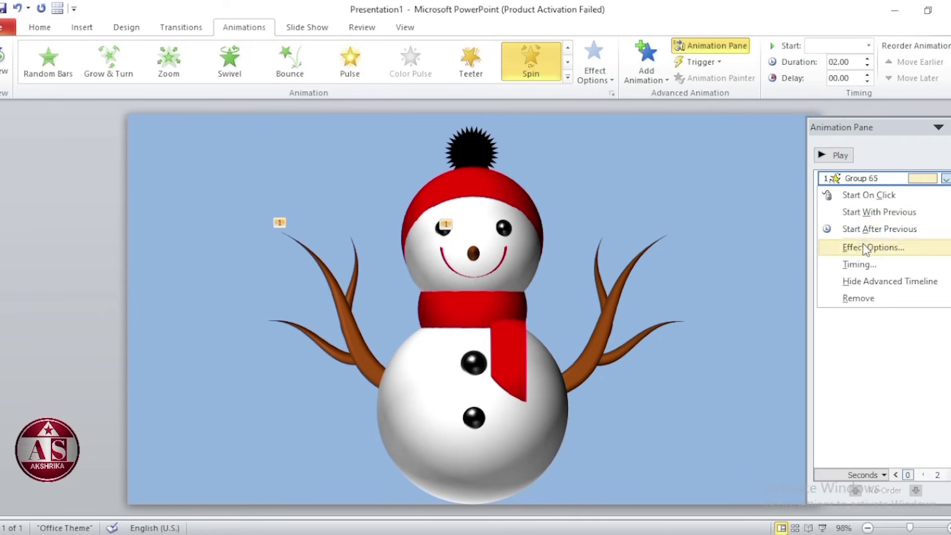
{"action": "left_click", "coordinate": [861, 265]}
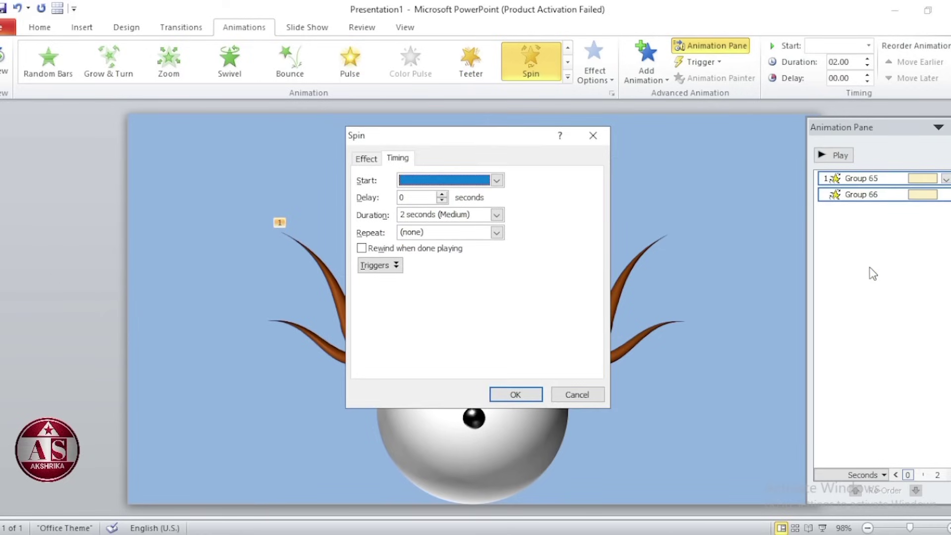
{"action": "left_click", "coordinate": [365, 159]}
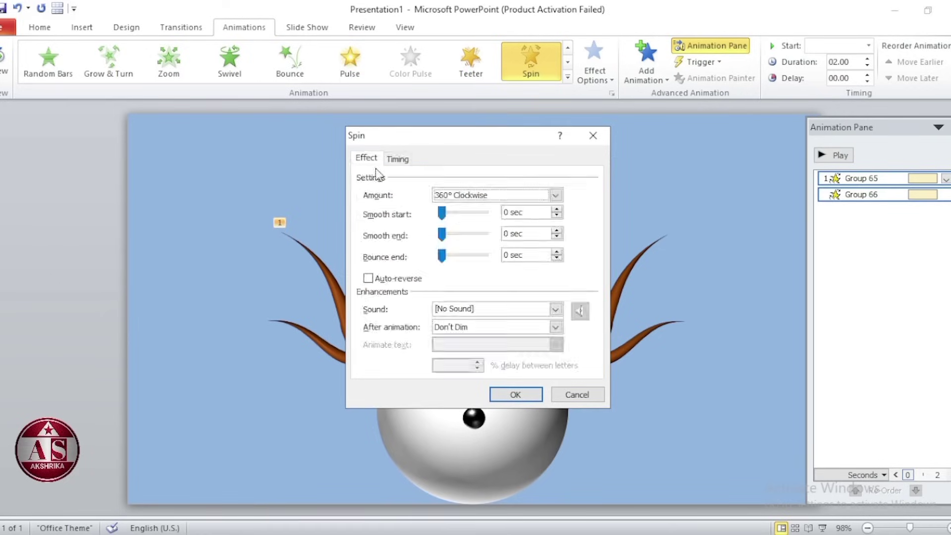
{"action": "left_click", "coordinate": [555, 195]}
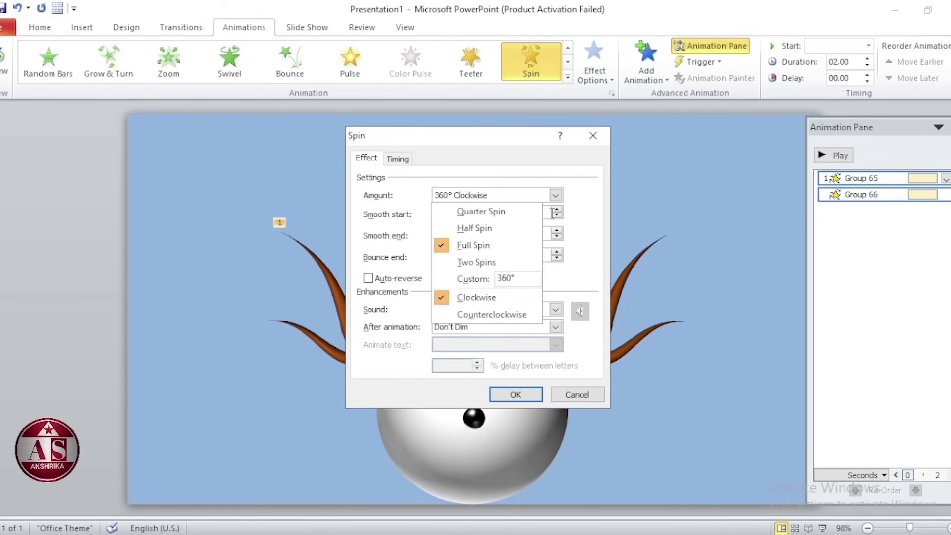
{"action": "left_click", "coordinate": [518, 316]}
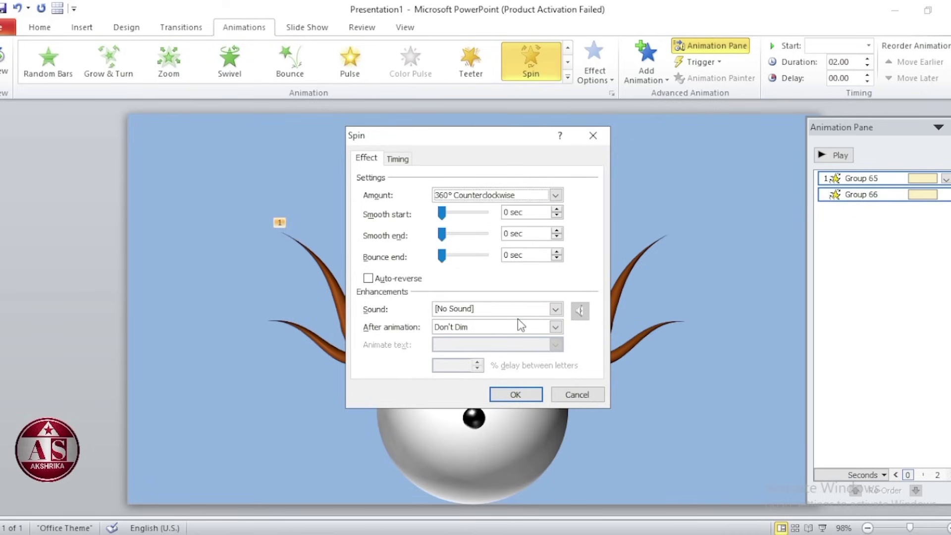
{"action": "left_click", "coordinate": [554, 195]}
{"action": "left_click", "coordinate": [450, 279]}
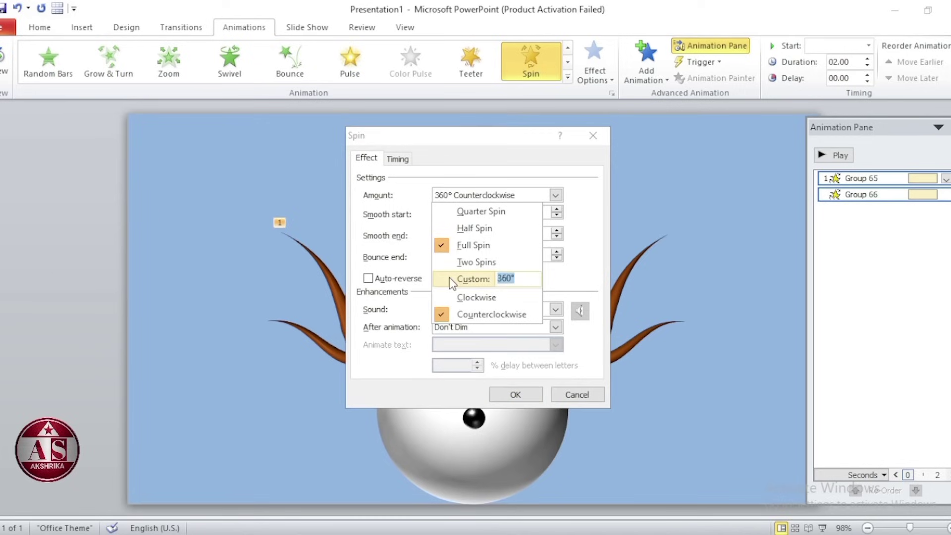
{"action": "type", "text": "20"}
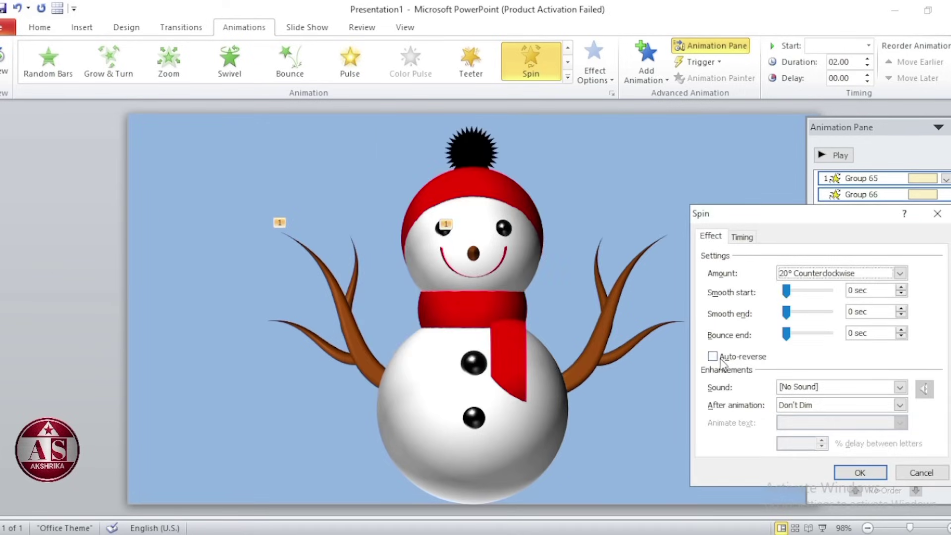
{"action": "left_click", "coordinate": [712, 355]}
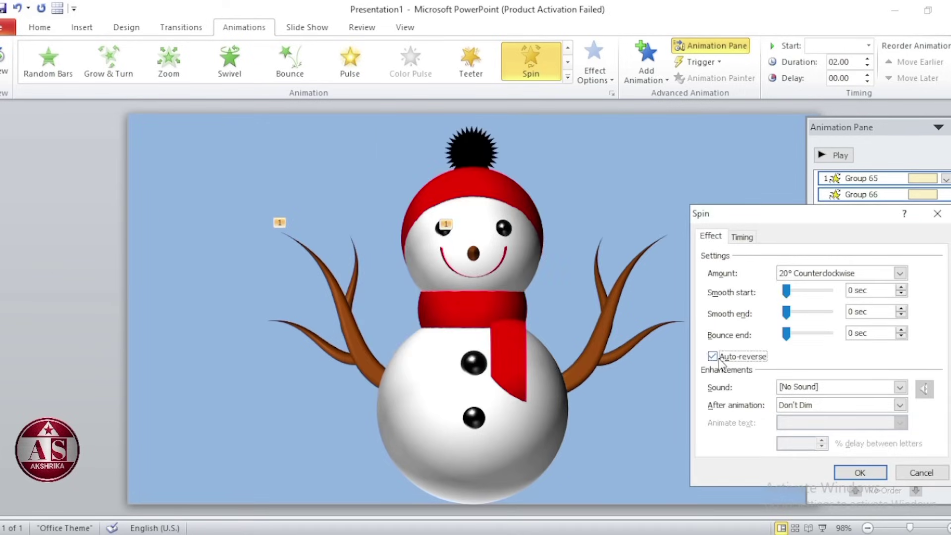
Time the spin to start With Previous, repeat until end of slide, and preview the show.
{"action": "left_click", "coordinate": [746, 237]}
{"action": "left_click", "coordinate": [822, 262]}
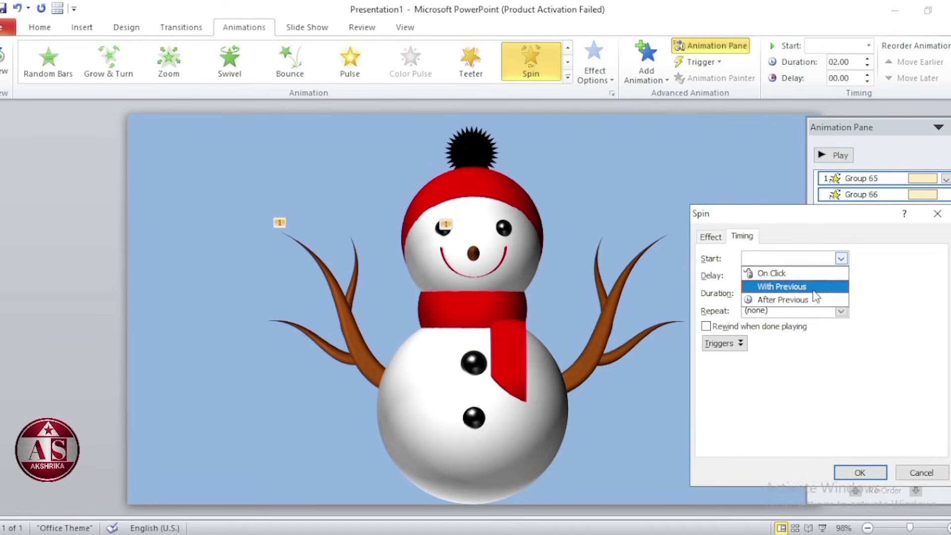
{"action": "left_click", "coordinate": [815, 287]}
{"action": "left_click", "coordinate": [837, 310]}
{"action": "left_click", "coordinate": [841, 315]}
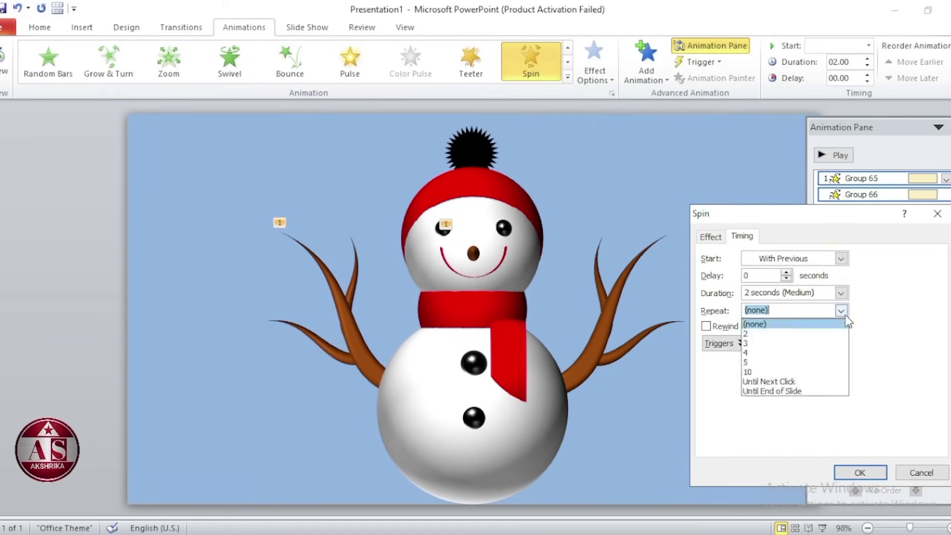
{"action": "left_click", "coordinate": [771, 394]}
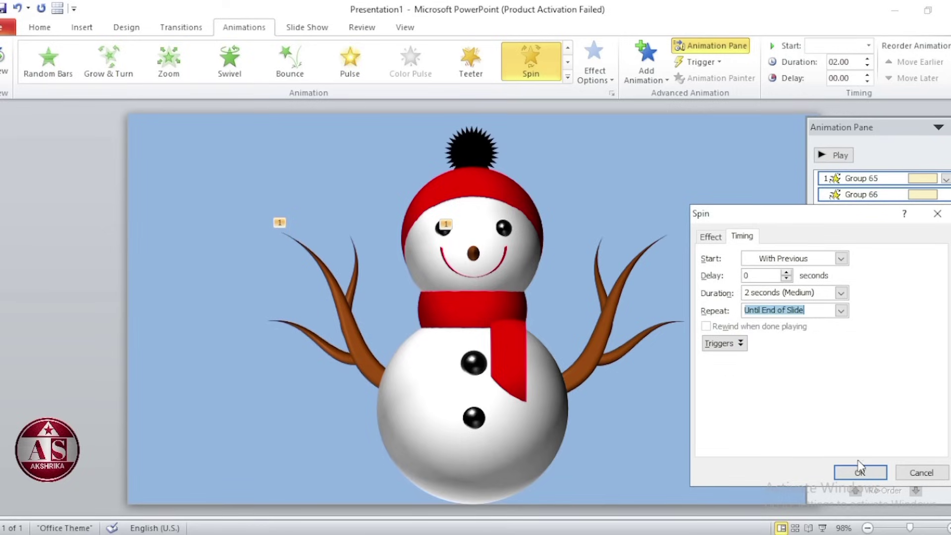
{"action": "left_click", "coordinate": [861, 472]}
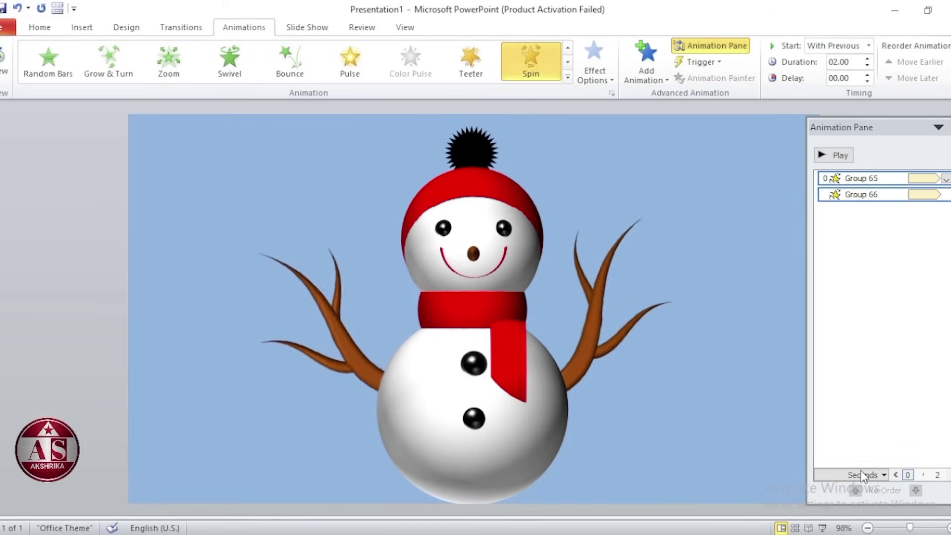
{"action": "left_click", "coordinate": [821, 527]}
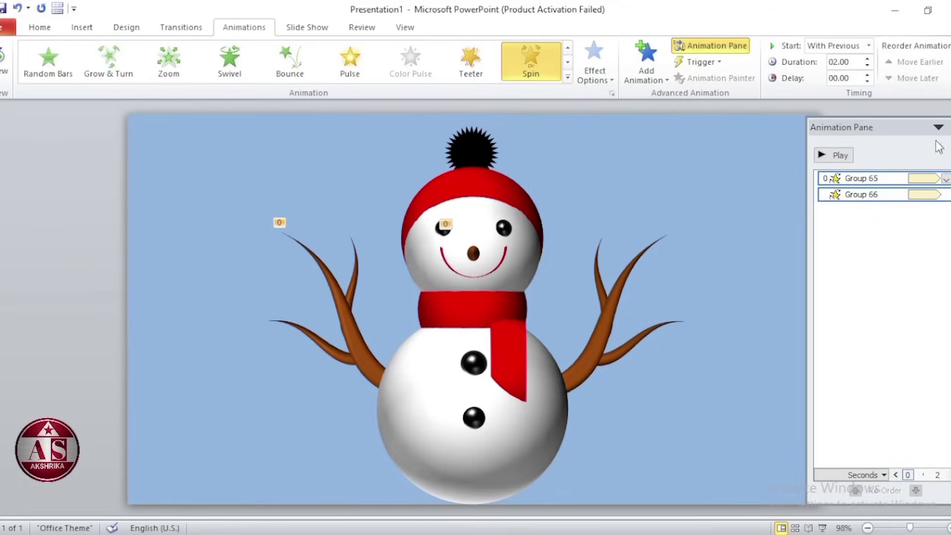
{"action": "left_click", "coordinate": [936, 127]}
Fill the slide background with the Daybreak preset gradient running Linear Down.
{"action": "right_click", "coordinate": [766, 233]}
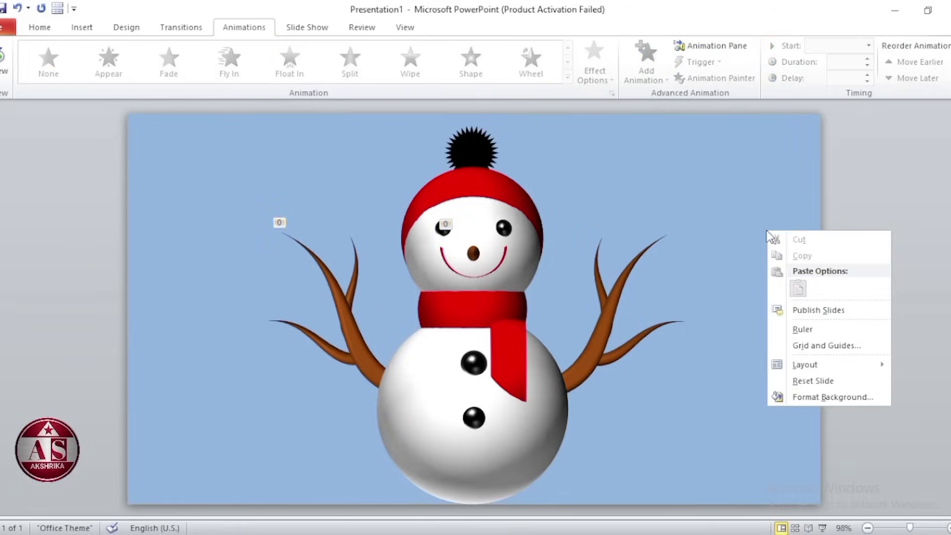
{"action": "left_click", "coordinate": [809, 399]}
{"action": "left_click", "coordinate": [753, 190]}
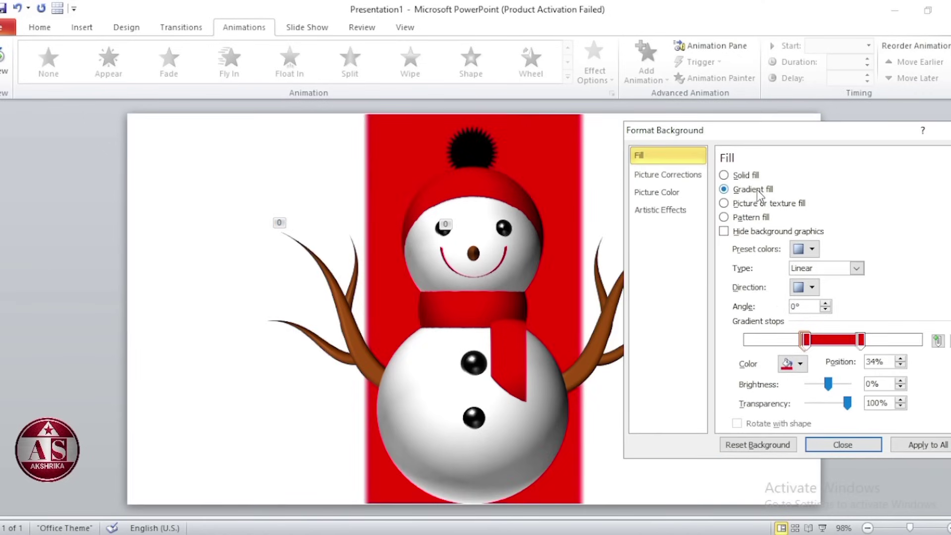
{"action": "left_click", "coordinate": [811, 249]}
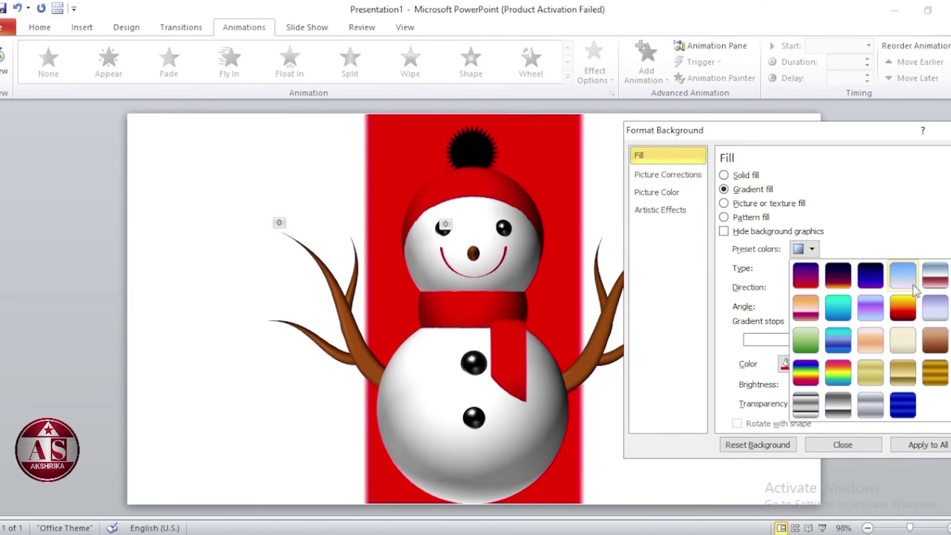
{"action": "left_click", "coordinate": [902, 276]}
{"action": "left_click", "coordinate": [811, 287]}
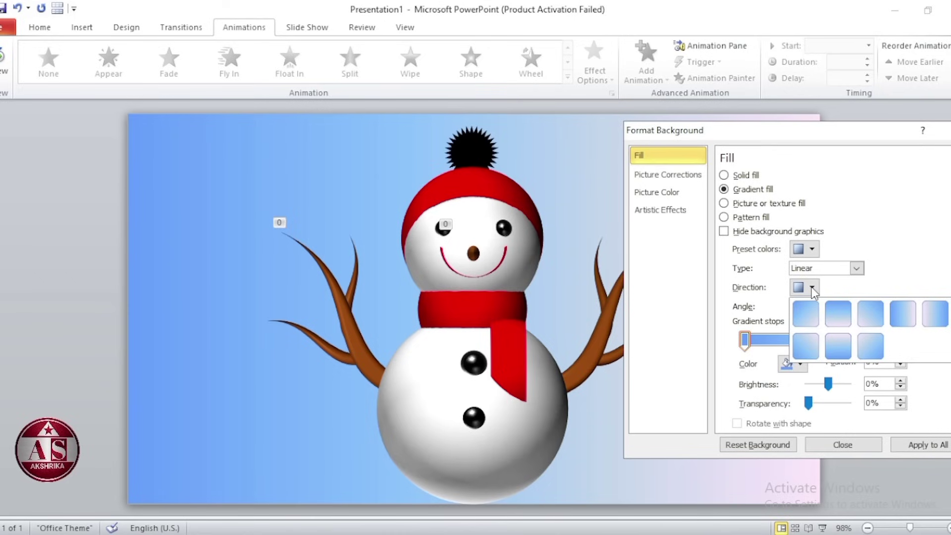
{"action": "left_click", "coordinate": [839, 317]}
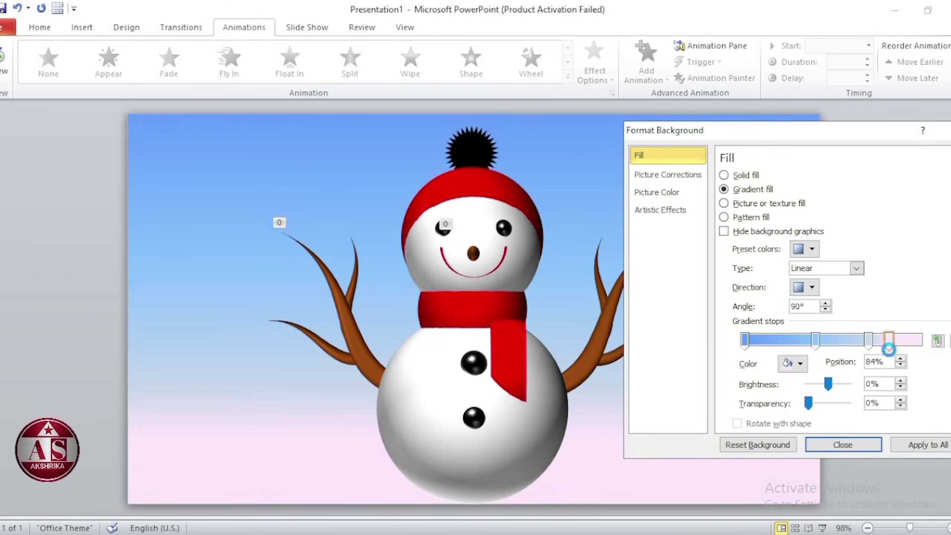
Turn the middle gradient stop grey at about 55%, then select the snowman for formatting.
{"action": "left_click_drag", "start_coordinate": [870, 345], "coordinate": [831, 339]}
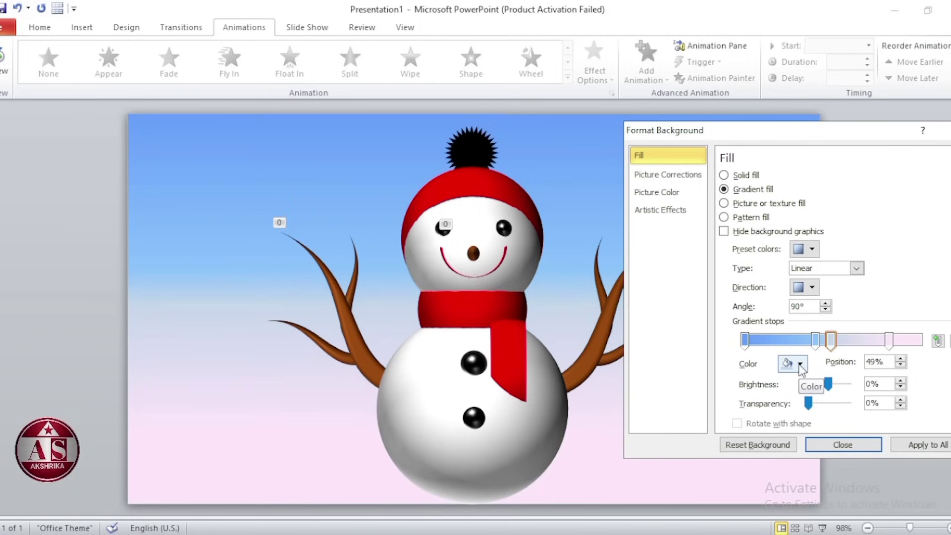
{"action": "left_click", "coordinate": [799, 365]}
{"action": "left_click", "coordinate": [783, 436]}
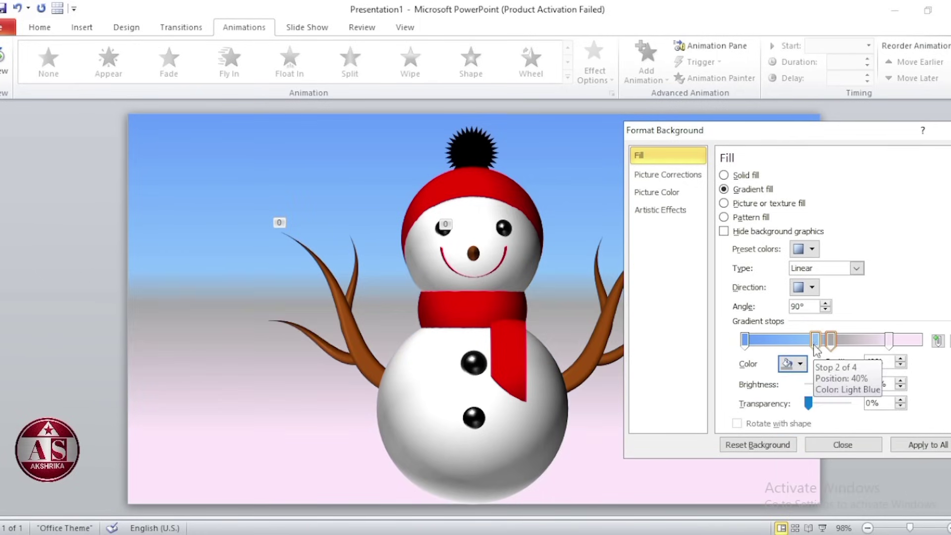
{"action": "left_click_drag", "start_coordinate": [833, 341], "coordinate": [843, 345]}
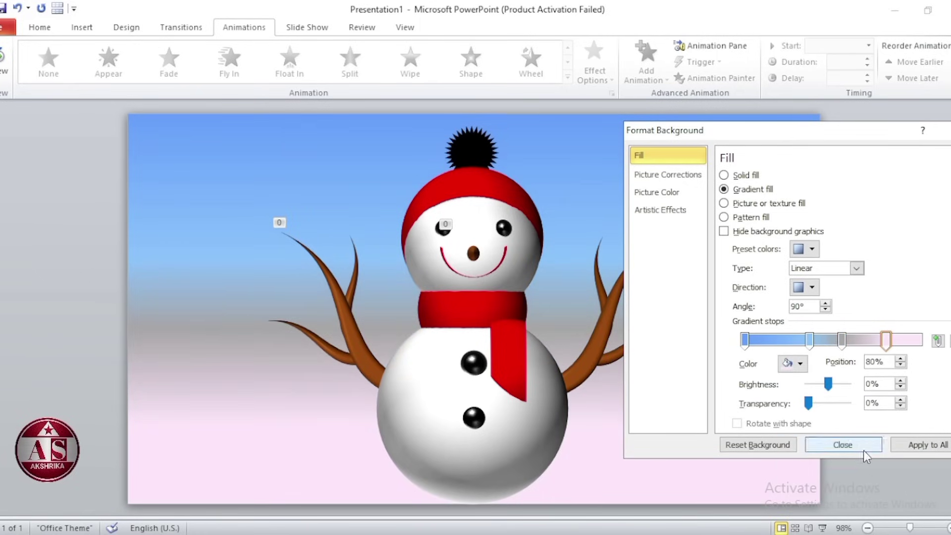
{"action": "left_click", "coordinate": [596, 351]}
{"action": "left_click", "coordinate": [654, 209]}
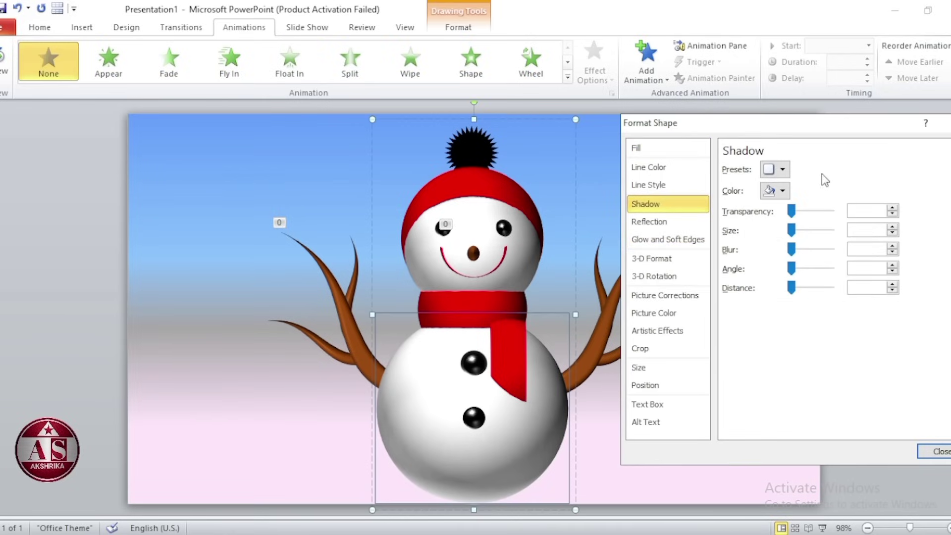
Give the snowman a Perspective preset shadow.
{"action": "left_click", "coordinate": [783, 171]}
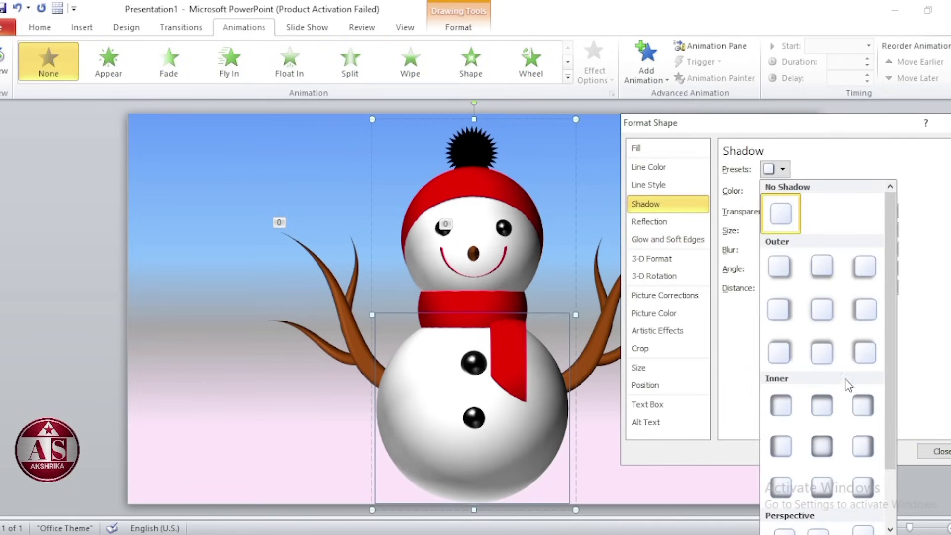
{"action": "scroll", "coordinate": [849, 385], "scroll_direction": "down", "scroll_amount": 2}
{"action": "left_click", "coordinate": [833, 471]}
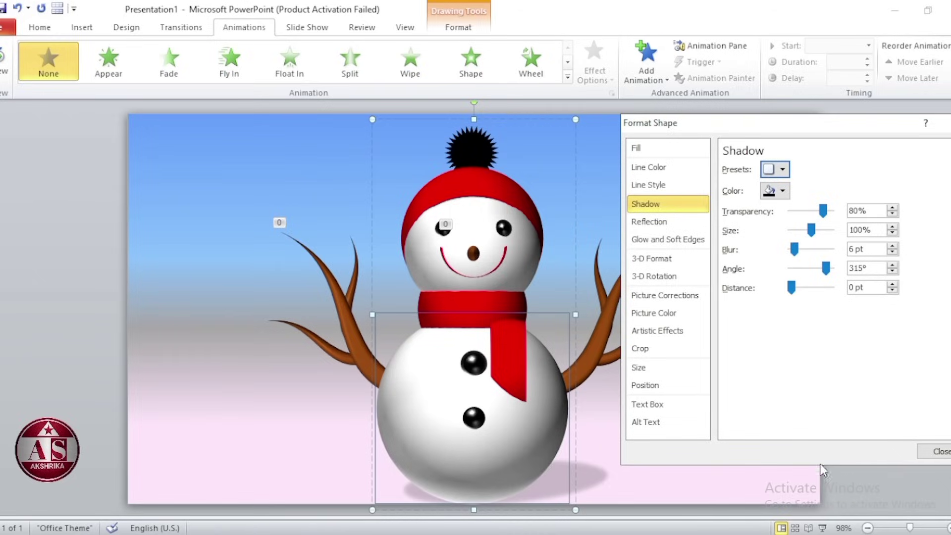
Close the shape formatting and play the slide as a full-screen show.
{"action": "left_click", "coordinate": [250, 384]}
{"action": "left_click", "coordinate": [945, 123]}
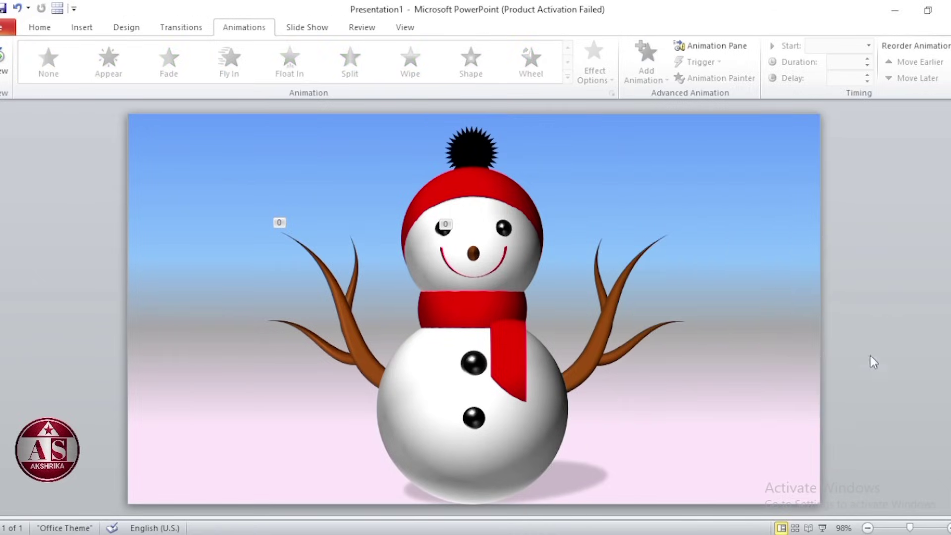
{"action": "left_click", "coordinate": [822, 528]}
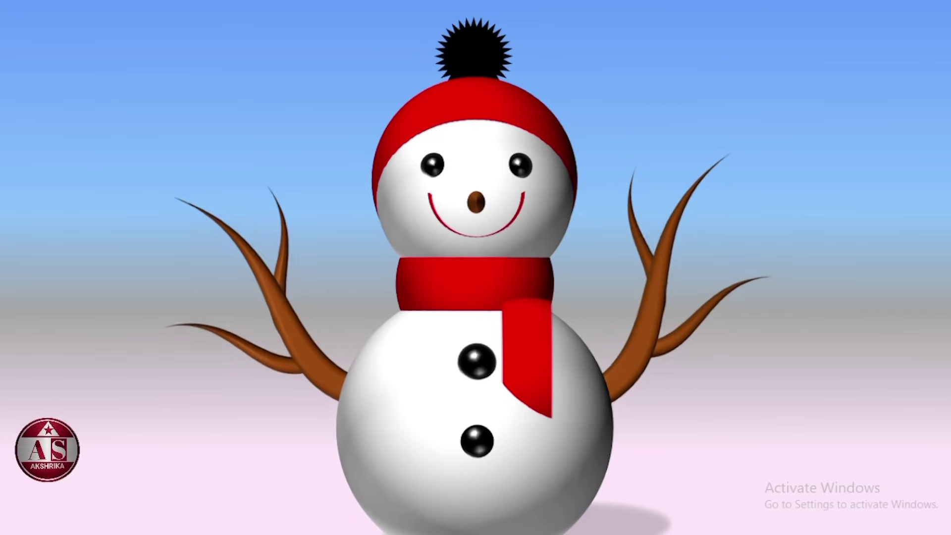